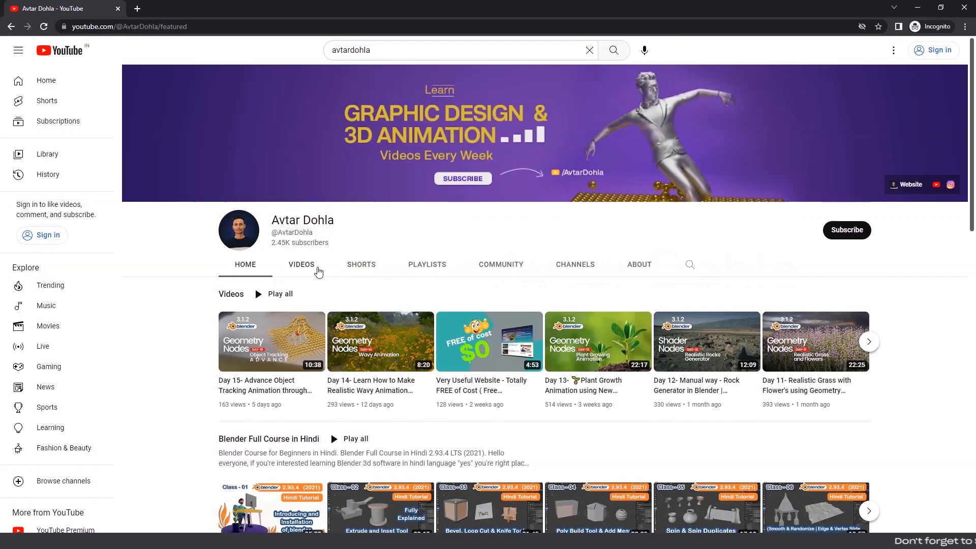
- Look through the channel's uploaded Blender videos
{"action": "left_click", "coordinate": [302, 264]}
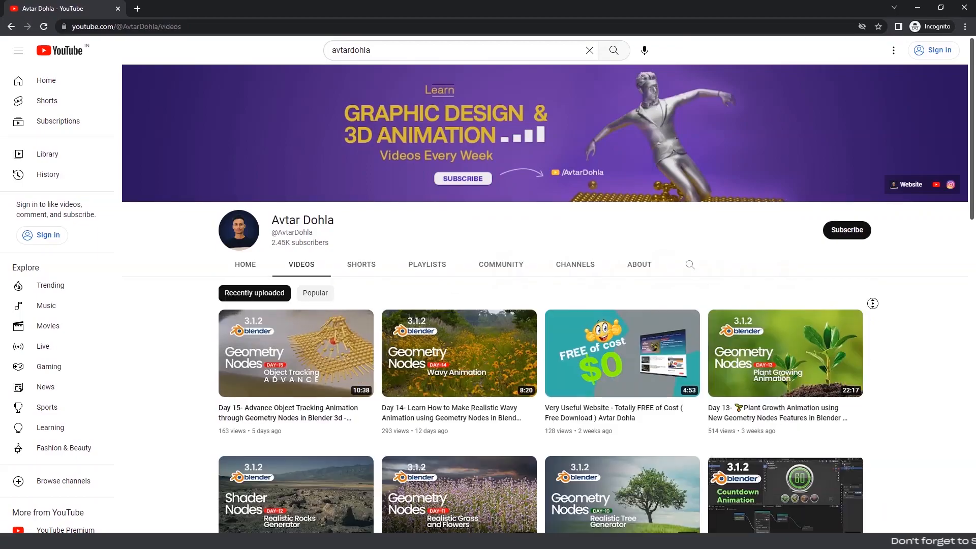
{"action": "scroll", "coordinate": [879, 321], "scroll_direction": "down", "scroll_amount": 11}
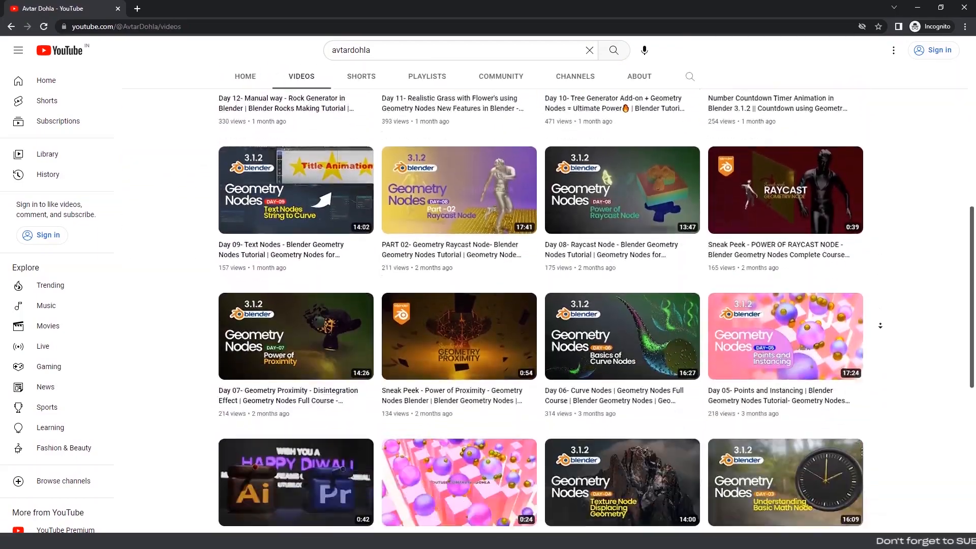
{"action": "scroll", "coordinate": [883, 328], "scroll_direction": "down", "scroll_amount": 14}
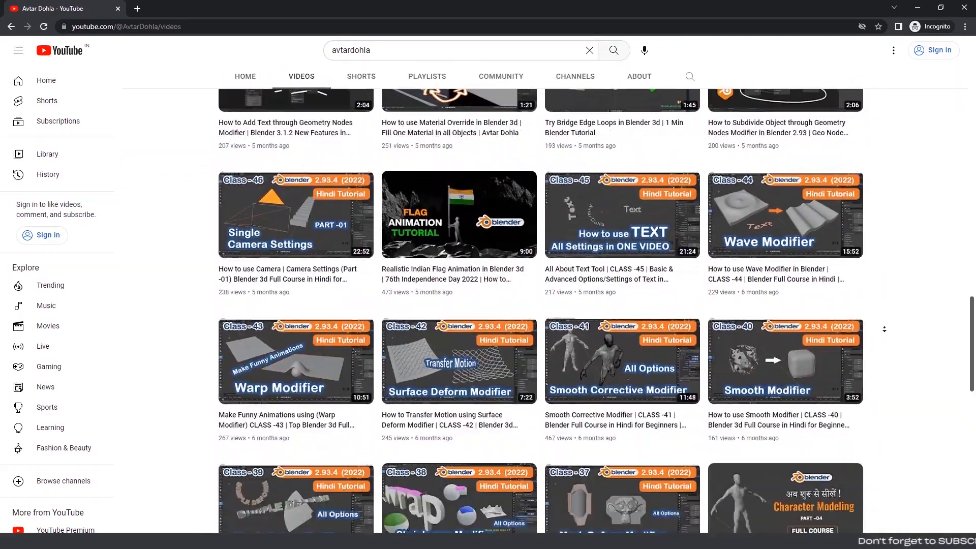
{"action": "scroll", "coordinate": [884, 330], "scroll_direction": "up", "scroll_amount": 20}
- Look through the channel's Blender - Geometry Nodes Full Course playlist and return to the list of playlists
{"action": "left_click", "coordinate": [435, 262]}
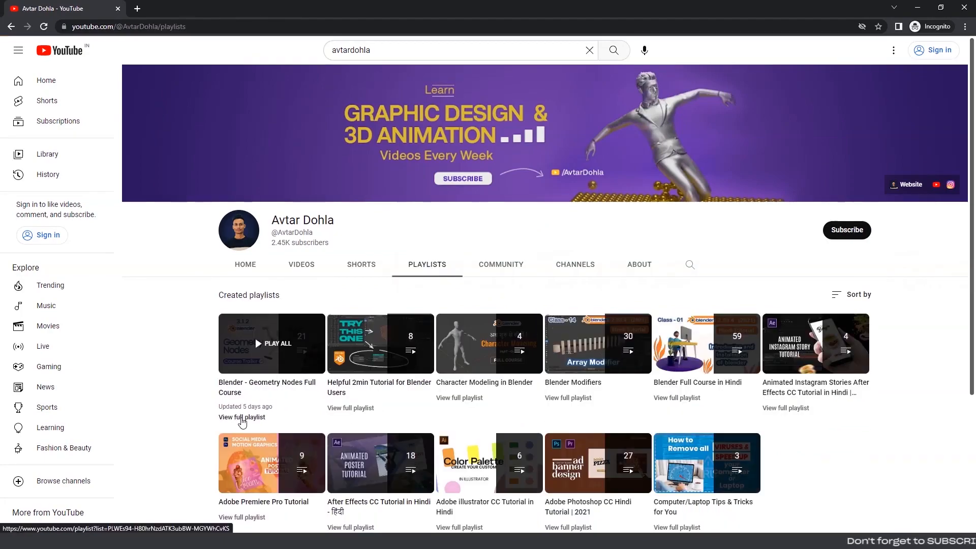
{"action": "left_click", "coordinate": [243, 421]}
{"action": "scroll", "coordinate": [922, 179], "scroll_direction": "down", "scroll_amount": 10}
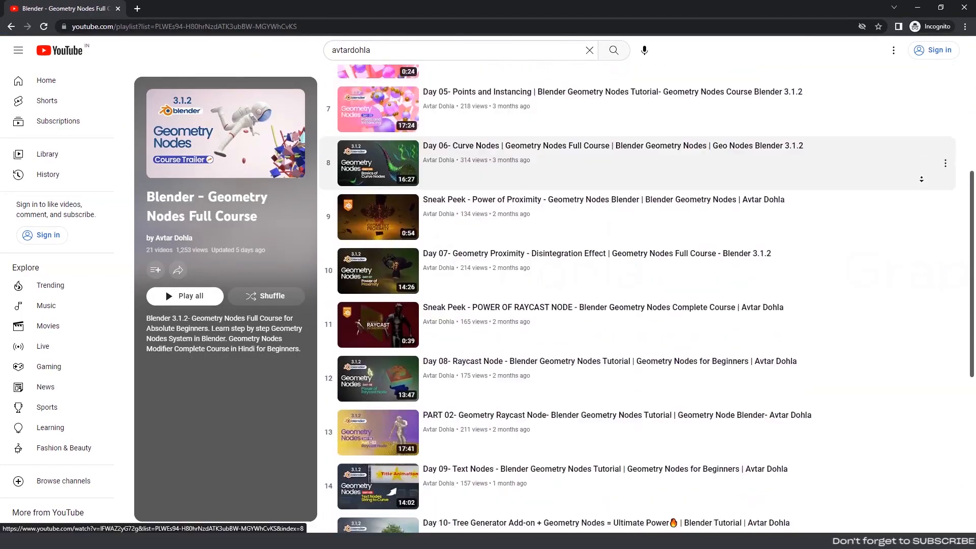
{"action": "scroll", "coordinate": [921, 179], "scroll_direction": "down", "scroll_amount": 2}
{"action": "key", "text": "alt+Left"}
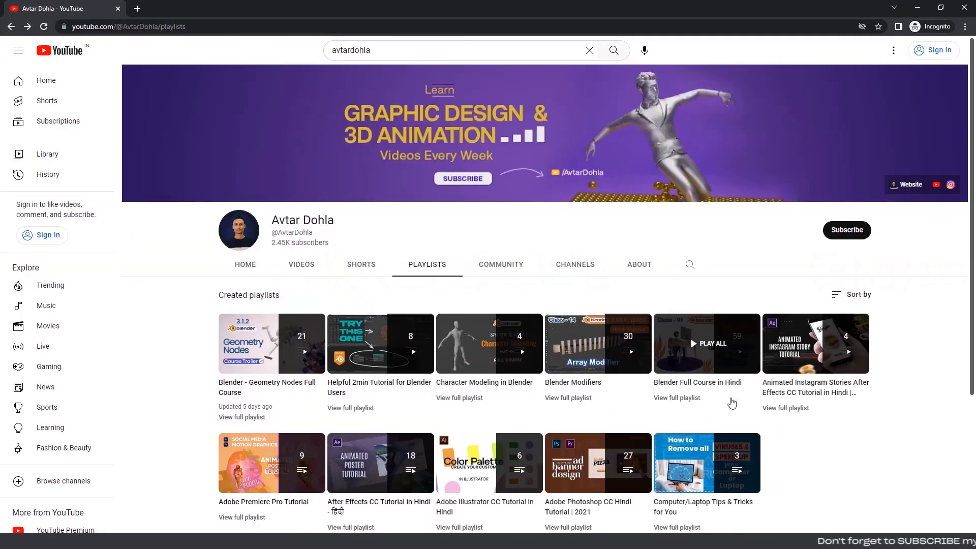
- Look through the classes in the Blender Full Course in Hindi playlist
{"action": "left_click", "coordinate": [677, 398]}
{"action": "scroll", "coordinate": [878, 127], "scroll_direction": "down", "scroll_amount": 4}
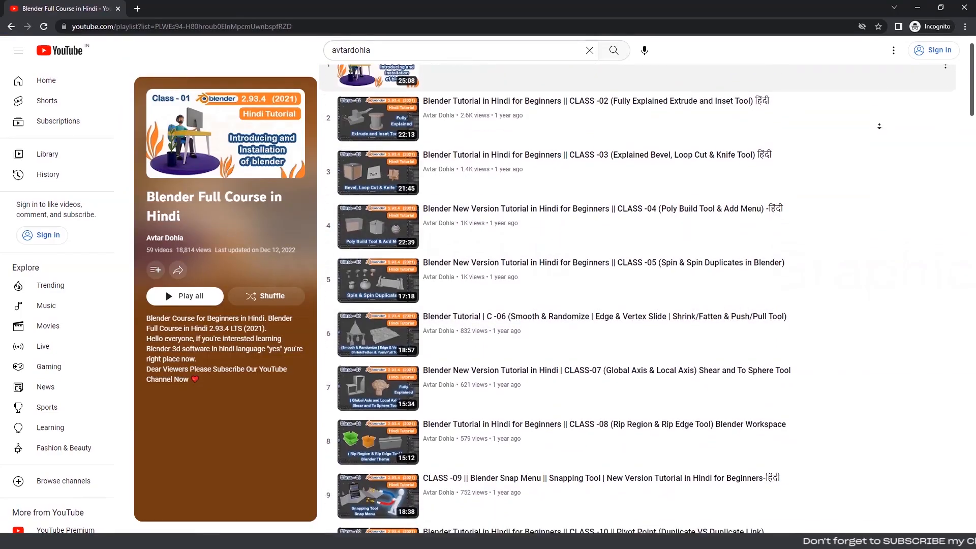
{"action": "scroll", "coordinate": [879, 134], "scroll_direction": "down", "scroll_amount": 20}
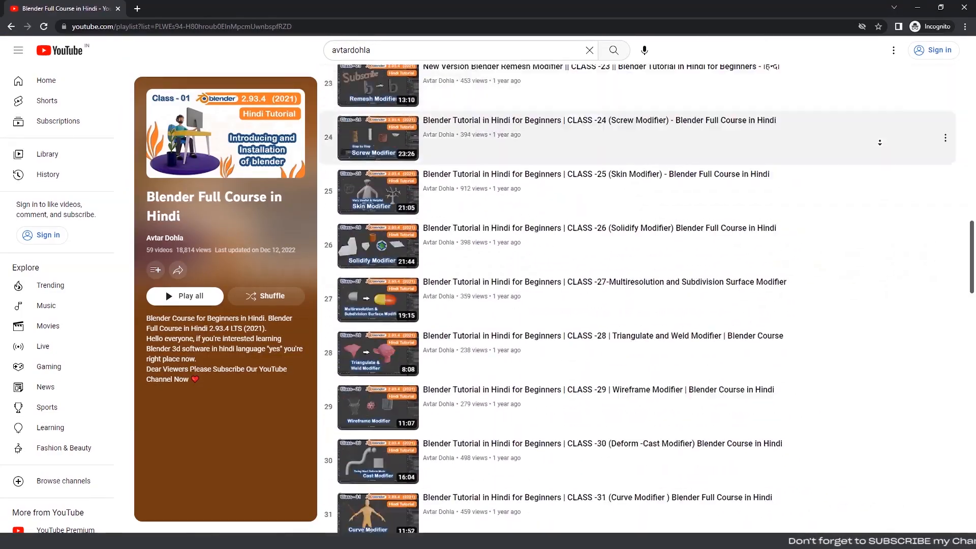
{"action": "scroll", "coordinate": [880, 143], "scroll_direction": "down", "scroll_amount": 18}
{"action": "scroll", "coordinate": [880, 147], "scroll_direction": "up", "scroll_amount": 20}
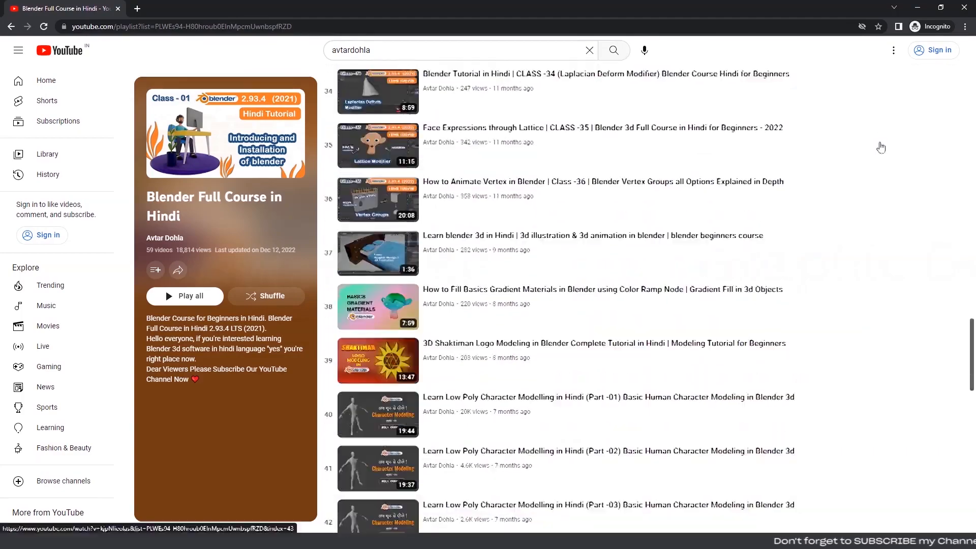
{"action": "scroll", "coordinate": [880, 148], "scroll_direction": "down", "scroll_amount": 20}
{"action": "left_click", "coordinate": [165, 238]}
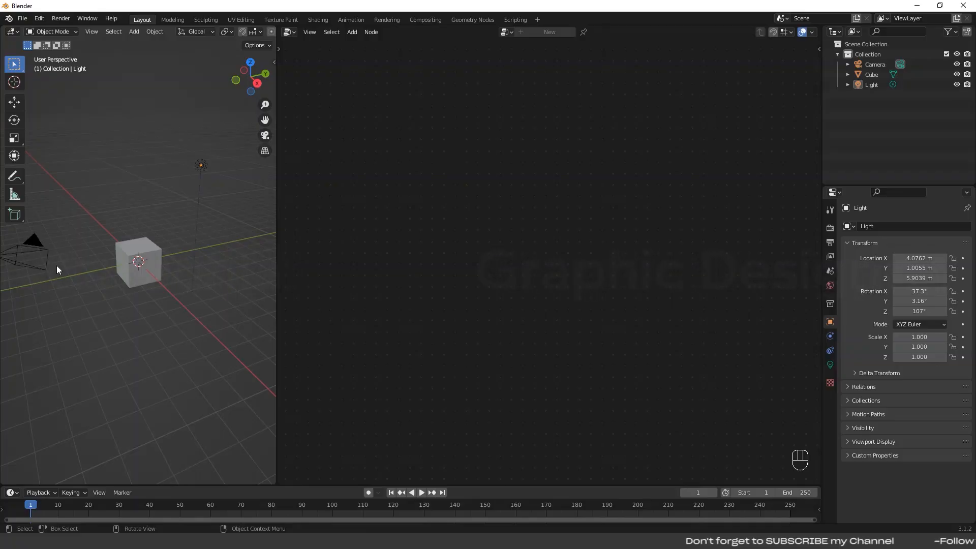
- Switch to Blender and delete the default light and camera from the scene
{"action": "left_click", "coordinate": [41, 250]}
{"action": "left_click", "coordinate": [200, 168]}
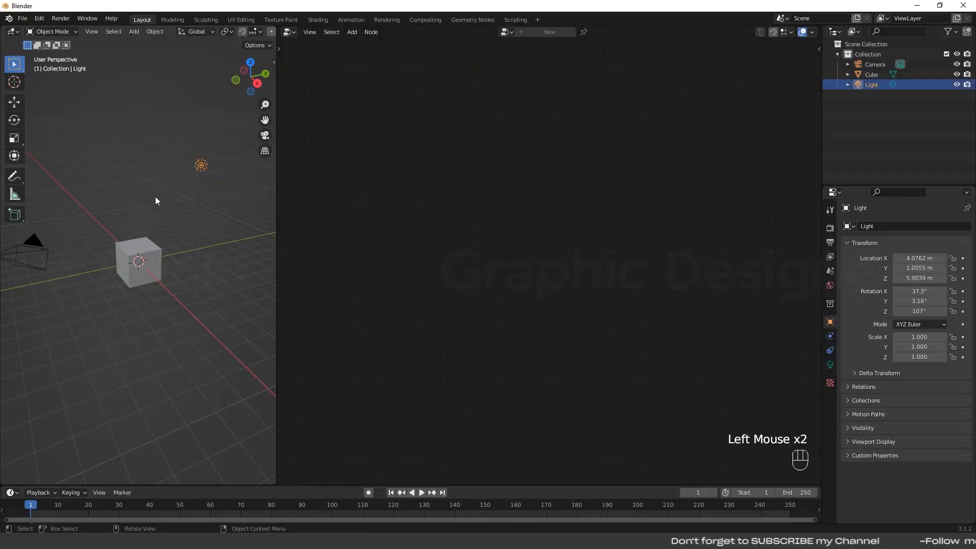
{"action": "key", "text": "Delete"}
{"action": "left_click", "coordinate": [20, 257]}
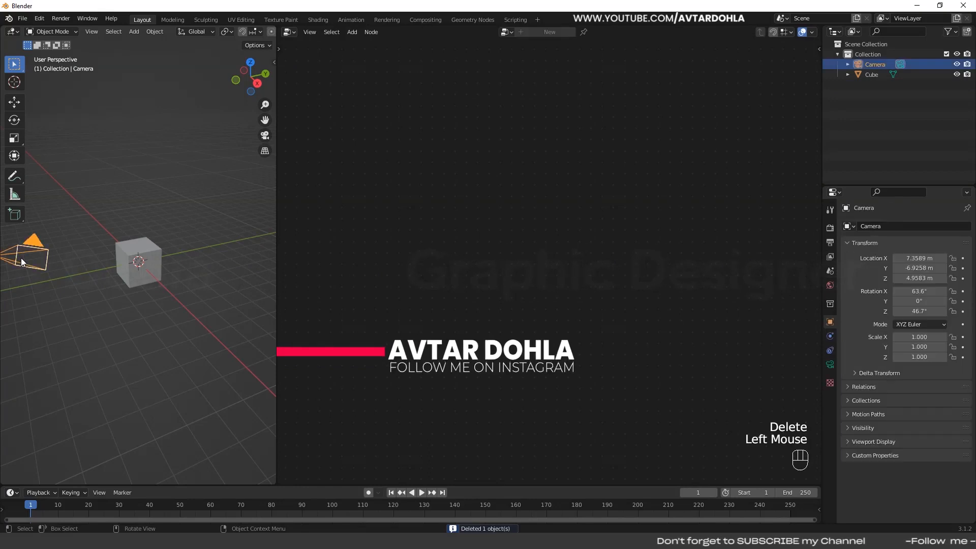
{"action": "key", "text": "Delete"}
- Create a new geometry node tree on the default cube
{"action": "left_click", "coordinate": [145, 246]}
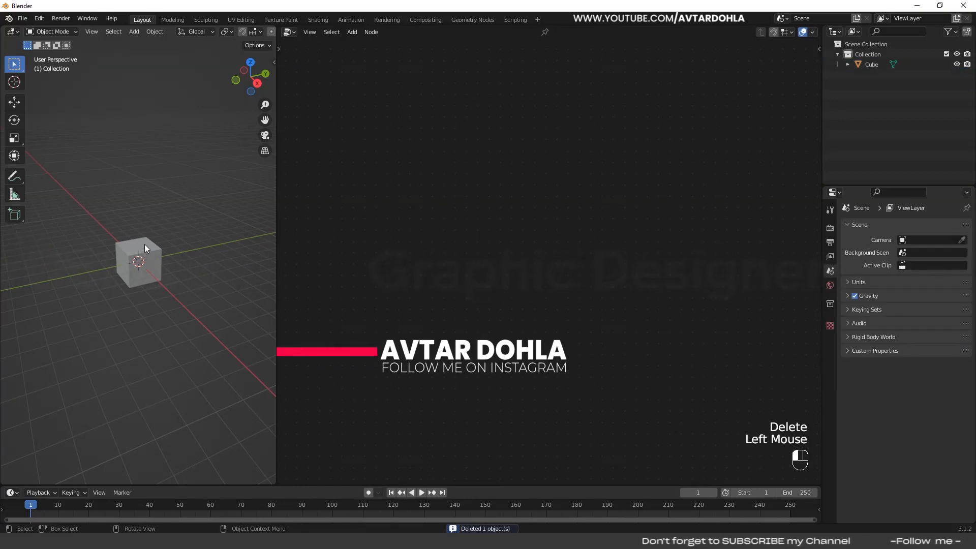
{"action": "left_click", "coordinate": [537, 32]}
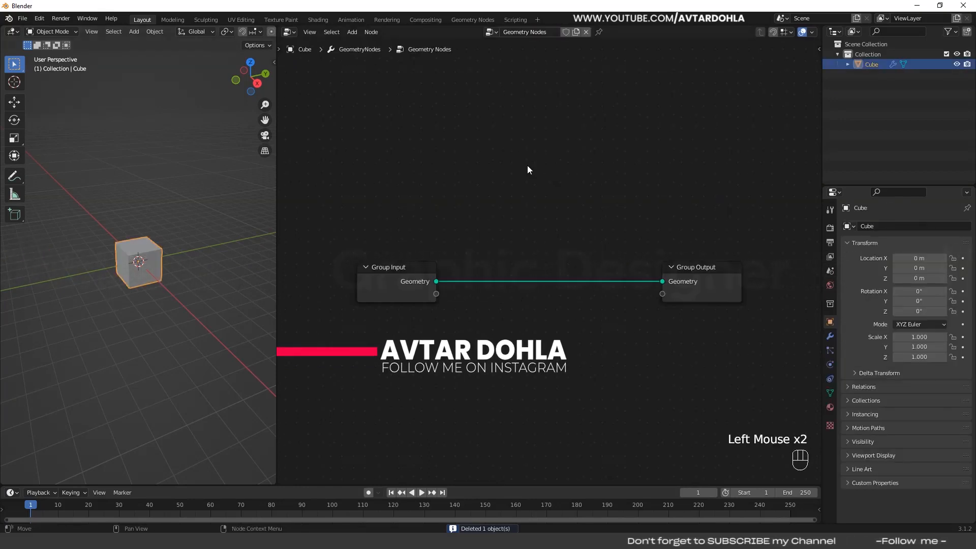
{"action": "middle_click_drag", "start_coordinate": [519, 298], "coordinate": [538, 251]}
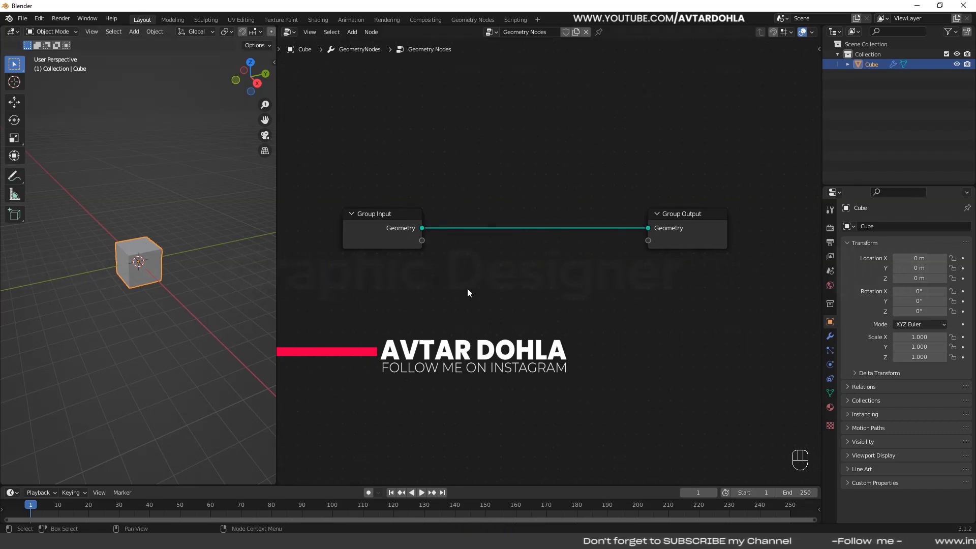
- Insert an Instance on Points node between Group Input and Group Output, and move Group Input slightly away from it
{"action": "left_click", "coordinate": [351, 31]}
{"action": "mouse_move", "coordinate": [387, 119]}
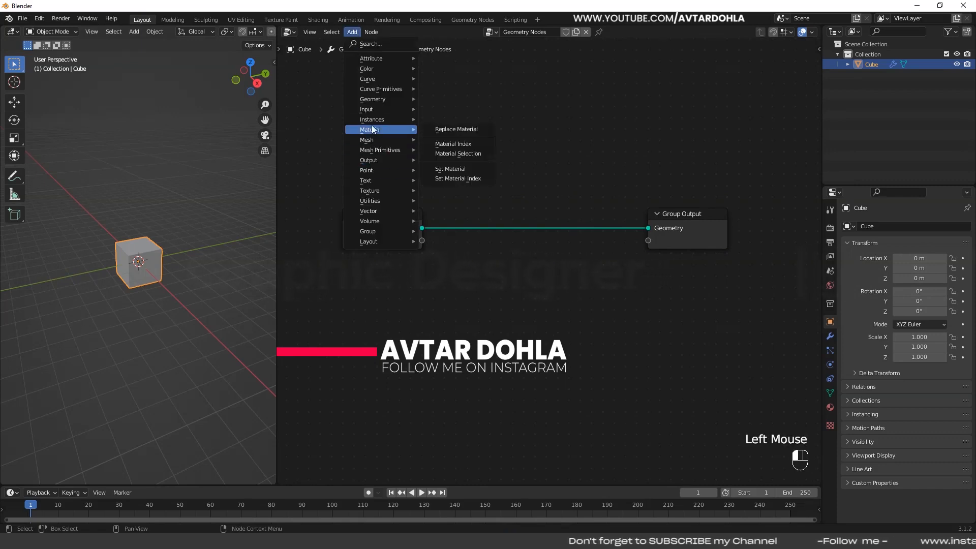
{"action": "left_click", "coordinate": [438, 118]}
{"action": "left_click", "coordinate": [562, 274]}
{"action": "middle_click_drag", "start_coordinate": [563, 274], "coordinate": [583, 249]}
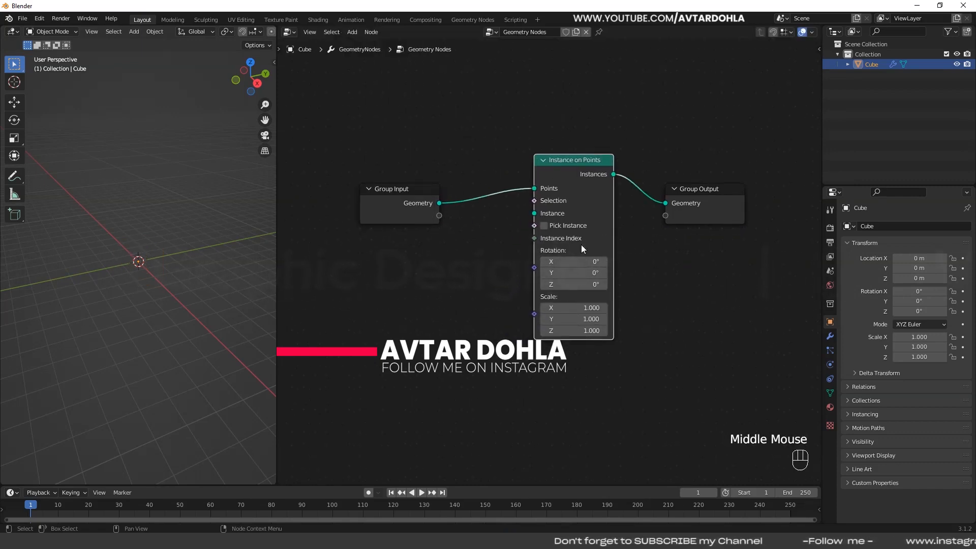
{"action": "left_click_drag", "start_coordinate": [423, 193], "coordinate": [400, 175]}
{"action": "middle_click_drag", "start_coordinate": [527, 242], "coordinate": [554, 261]}
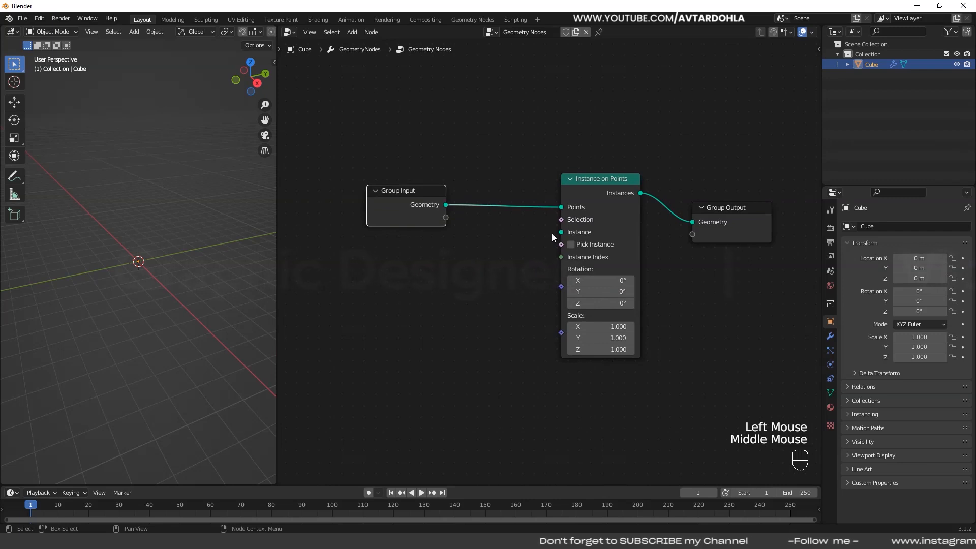
- Add an Ico Sphere mesh primitive node and connect its Mesh output to the Instance input of Instance on Points
{"action": "left_click", "coordinate": [352, 32]}
{"action": "mouse_move", "coordinate": [375, 151]}
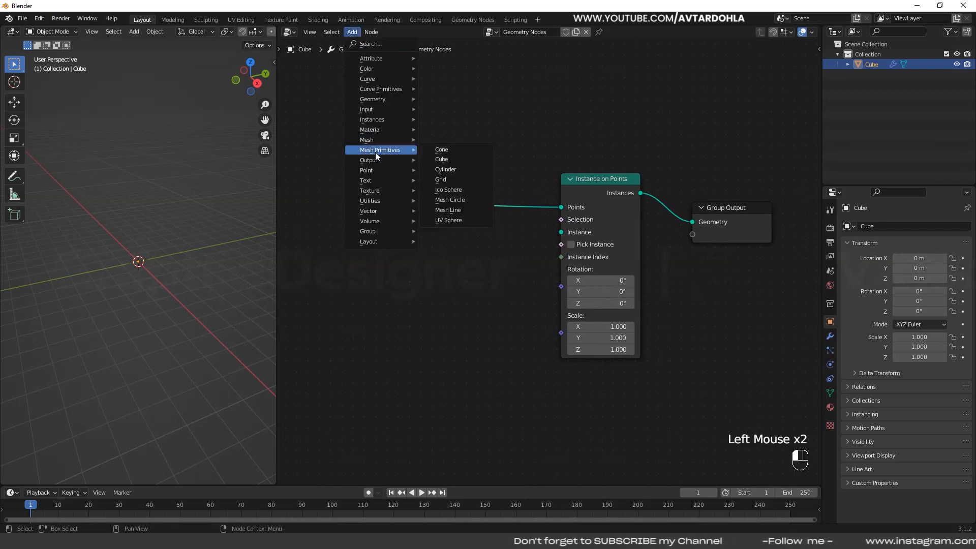
{"action": "left_click", "coordinate": [447, 189]}
{"action": "left_click", "coordinate": [453, 284]}
{"action": "left_click_drag", "start_coordinate": [482, 294], "coordinate": [562, 232]}
{"action": "middle_click_drag", "start_coordinate": [515, 281], "coordinate": [535, 282]}
- Deselect the cube, inspect the instanced ico spheres up close, and hide the 3D viewport's tool strip
{"action": "left_click", "coordinate": [230, 281]}
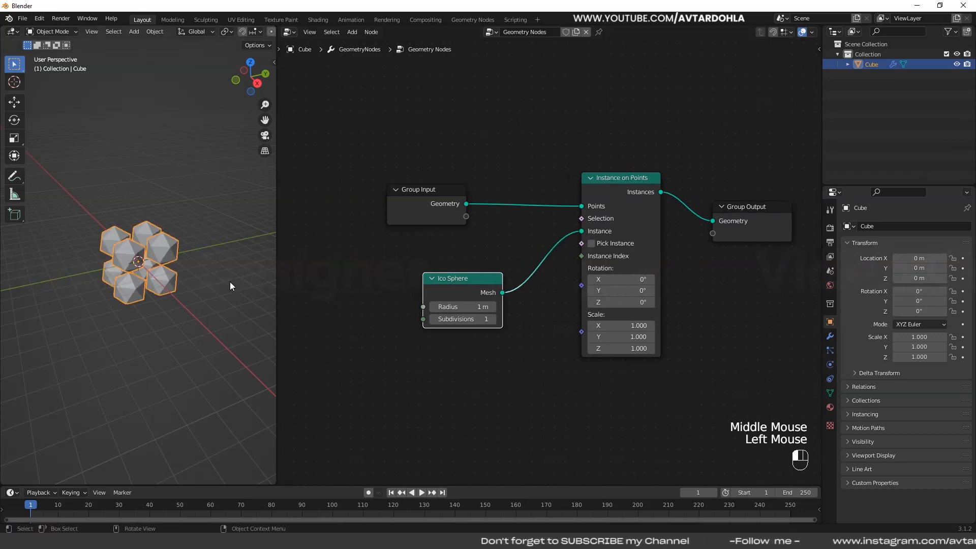
{"action": "scroll", "coordinate": [189, 297], "scroll_direction": "up", "scroll_amount": 2}
{"action": "middle_click_drag", "start_coordinate": [189, 297], "coordinate": [127, 272]}
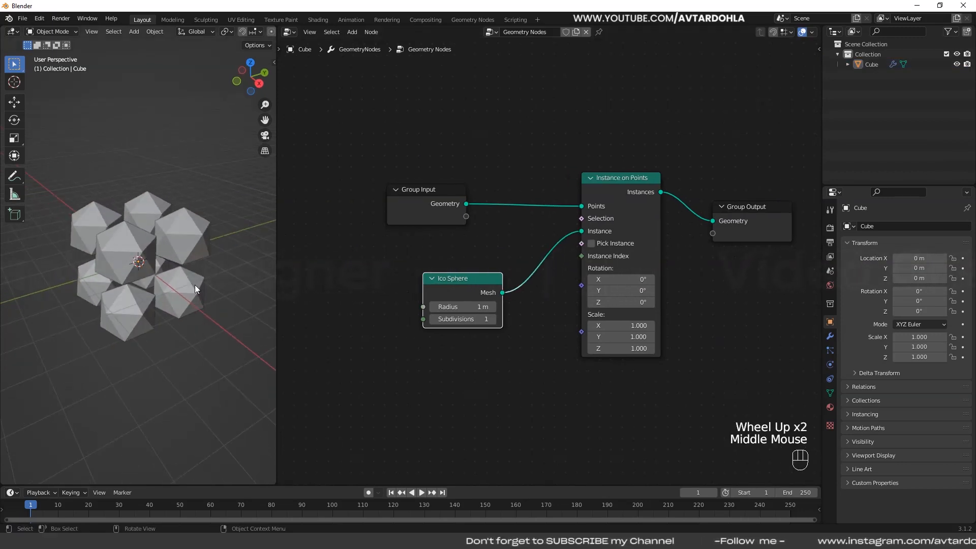
{"action": "key", "text": "t"}
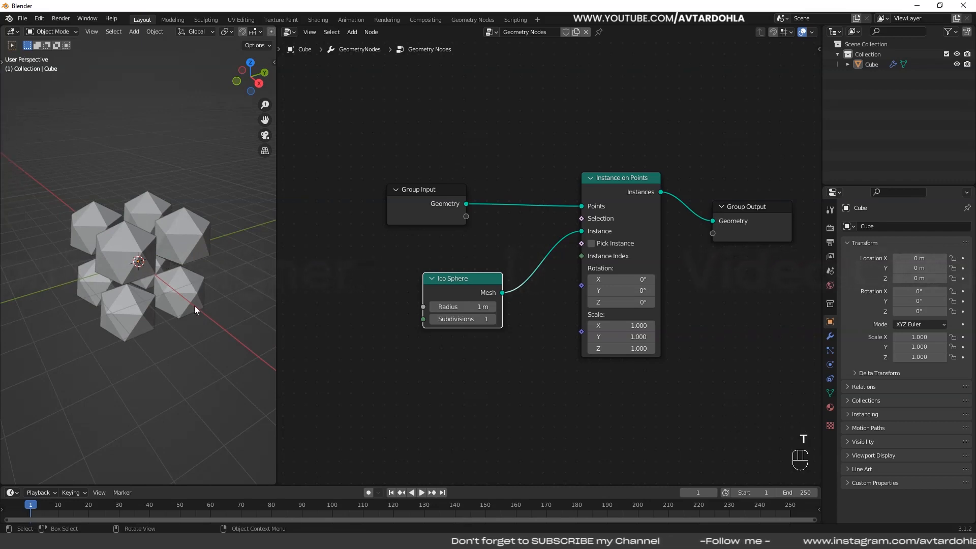
{"action": "middle_click_drag", "start_coordinate": [212, 291], "coordinate": [202, 284]}
- Reduce the Ico Sphere node's radius, trying 0.3 m before settling on 0.4 m
{"action": "middle_click_drag", "start_coordinate": [478, 350], "coordinate": [478, 331]}
{"action": "left_click", "coordinate": [475, 288]}
{"action": "type", "text": "0.3"}
{"action": "key", "text": "Return"}
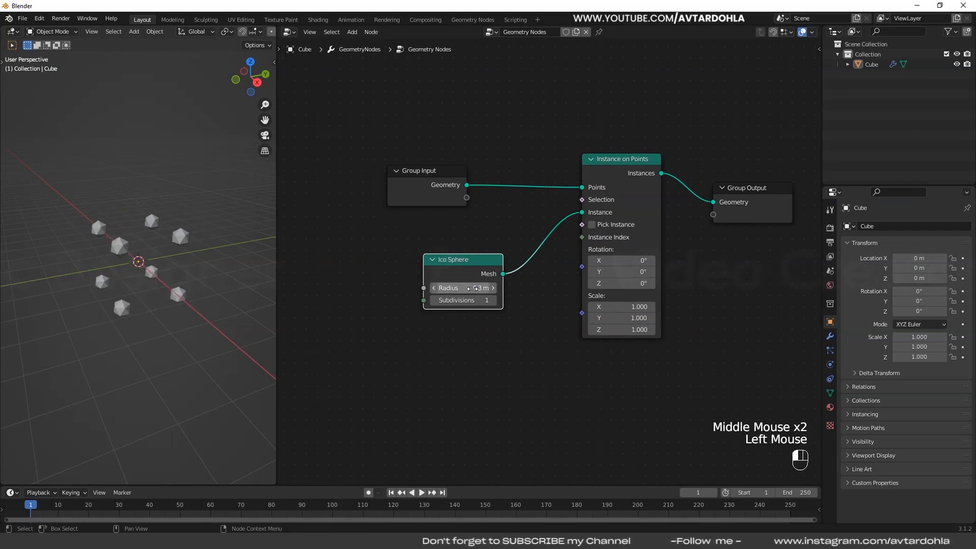
{"action": "double_click", "coordinate": [474, 288]}
{"action": "type", "text": "0.4"}
{"action": "key", "text": "Return"}
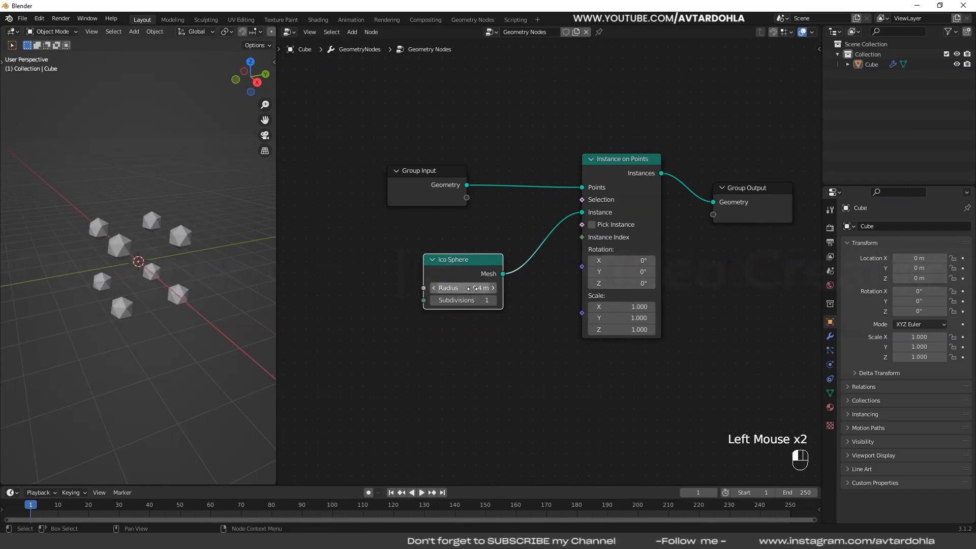
- Raise the Ico Sphere node's subdivisions to 3 and inspect the smoother spheres
{"action": "scroll", "coordinate": [474, 308], "scroll_direction": "up", "scroll_amount": 2}
{"action": "left_click", "coordinate": [483, 307]}
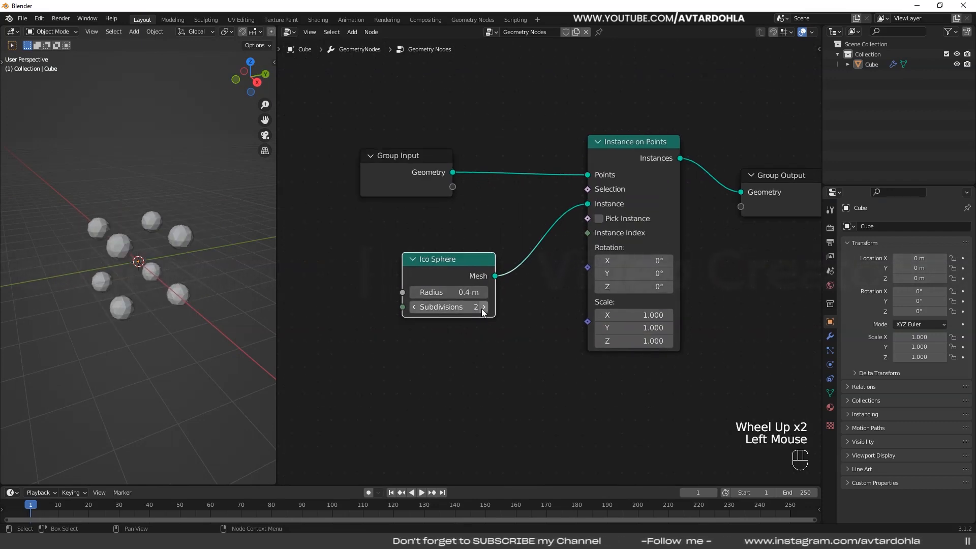
{"action": "left_click", "coordinate": [484, 307]}
{"action": "scroll", "coordinate": [200, 299], "scroll_direction": "up", "scroll_amount": 1}
{"action": "middle_click_drag", "start_coordinate": [199, 299], "coordinate": [188, 324]}
{"action": "mouse_move", "coordinate": [142, 284]}
{"action": "middle_mouse_down"}
{"action": "mouse_move", "coordinate": [212, 288]}
{"action": "mouse_move", "coordinate": [157, 274]}
{"action": "middle_mouse_up"}
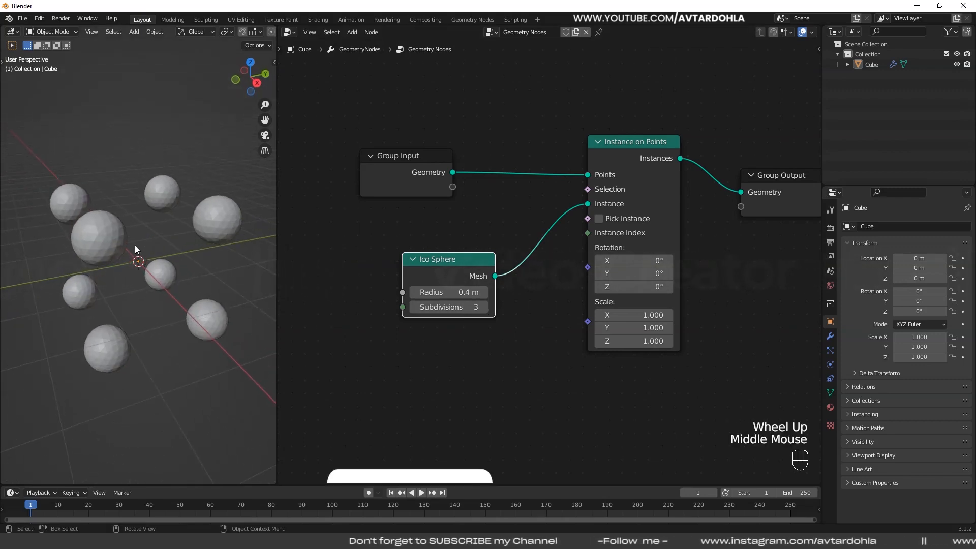
{"action": "middle_click_drag", "start_coordinate": [190, 247], "coordinate": [316, 214]}
- Preview the original cube by linking Group Input's Geometry straight to Group Output, undo the link, and inspect the instances at its corners
{"action": "scroll", "coordinate": [413, 176], "scroll_direction": "down", "scroll_amount": 1}
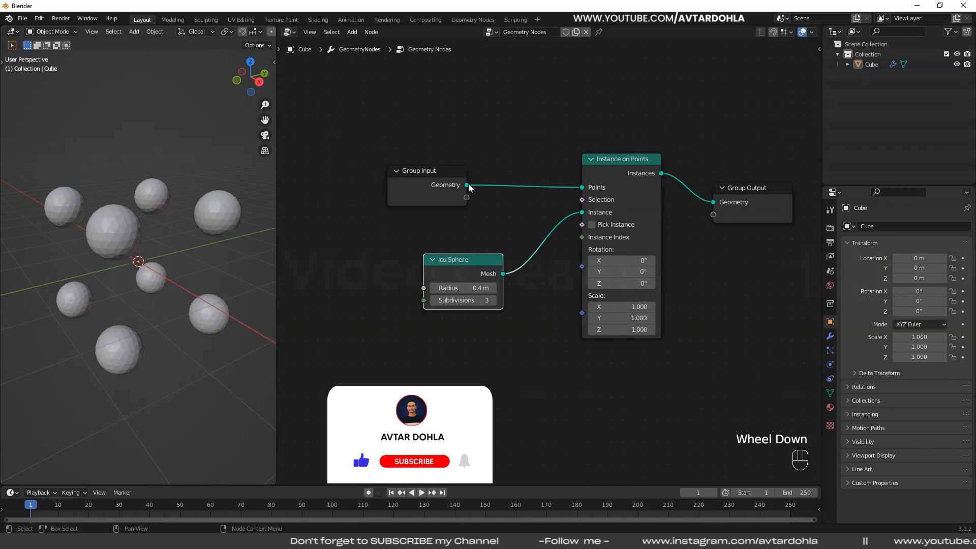
{"action": "left_click_drag", "start_coordinate": [466, 185], "coordinate": [713, 201]}
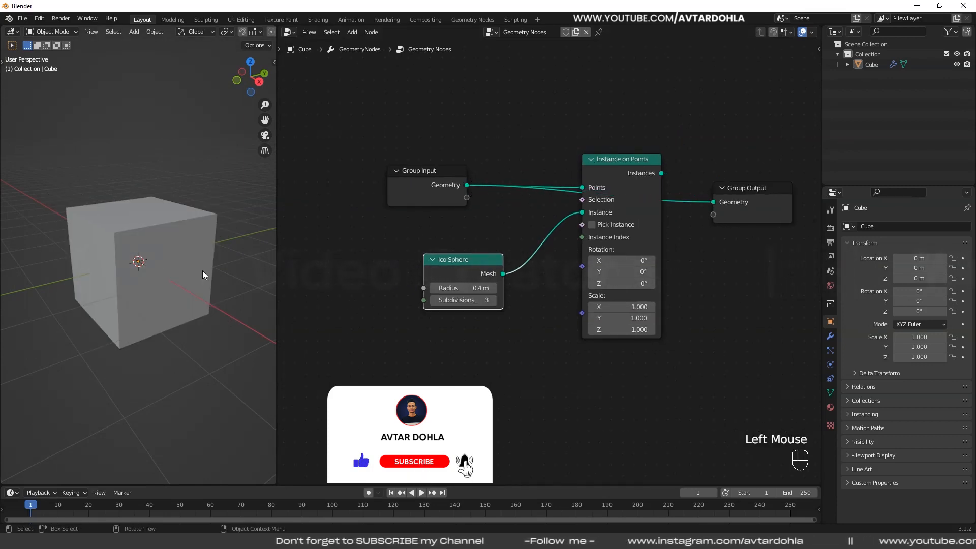
{"action": "key", "text": "ctrl+z"}
{"action": "middle_click_drag", "start_coordinate": [194, 270], "coordinate": [72, 208]}
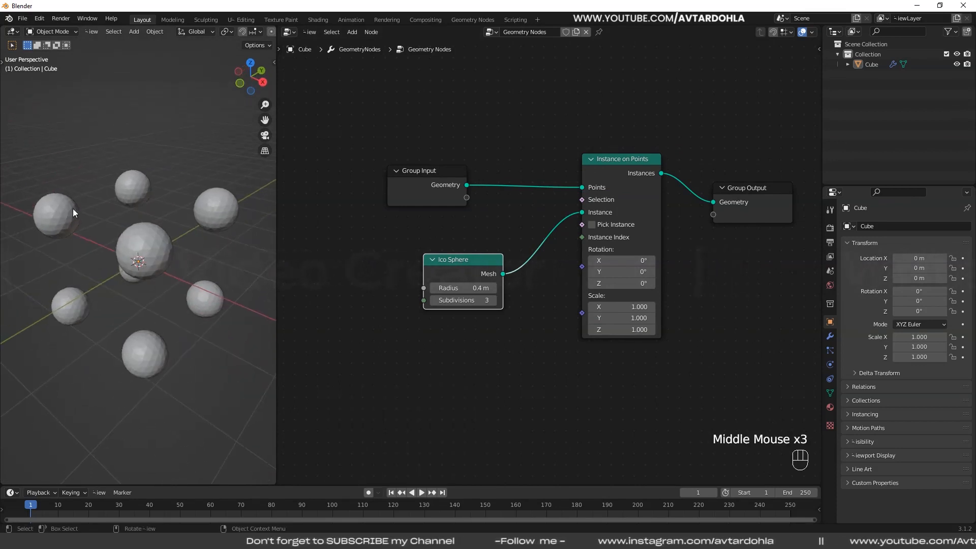
{"action": "middle_click_drag", "start_coordinate": [210, 226], "coordinate": [87, 199]}
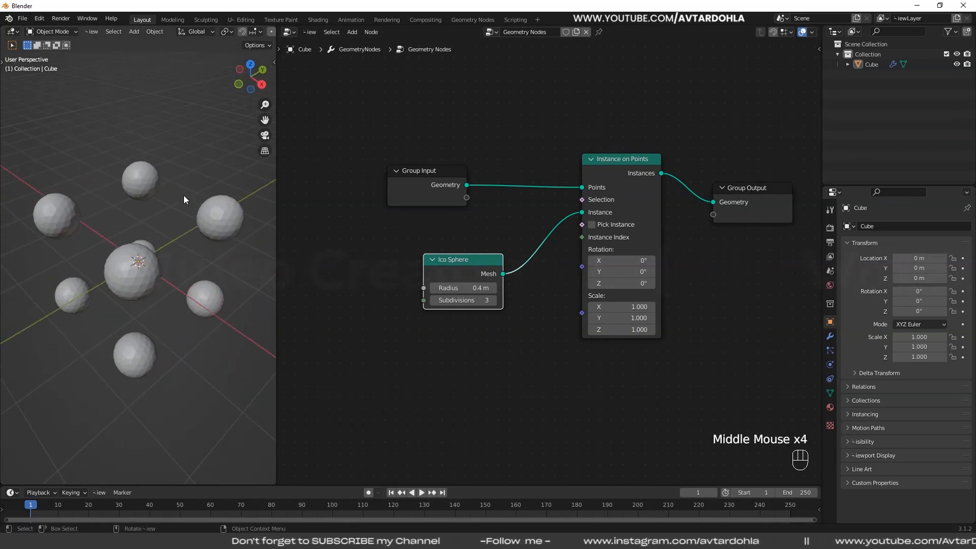
{"action": "scroll", "coordinate": [185, 252], "scroll_direction": "down", "scroll_amount": 2}
{"action": "middle_click_drag", "start_coordinate": [184, 252], "coordinate": [149, 250]}
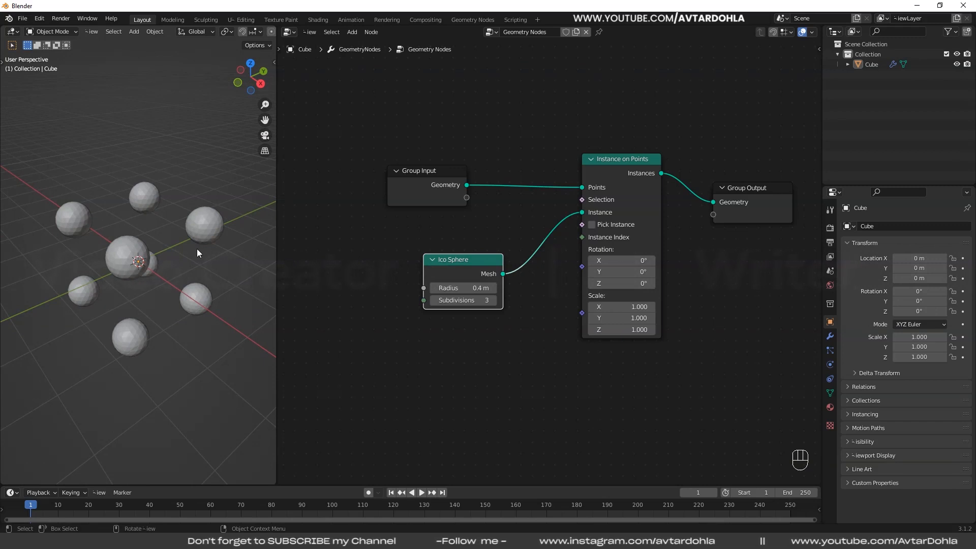
- Move Group Input aside and add a Grid mesh primitive node feeding the Points input of Instance on Points
{"action": "middle_click_drag", "start_coordinate": [499, 221], "coordinate": [537, 233]}
{"action": "left_click_drag", "start_coordinate": [460, 184], "coordinate": [371, 167]}
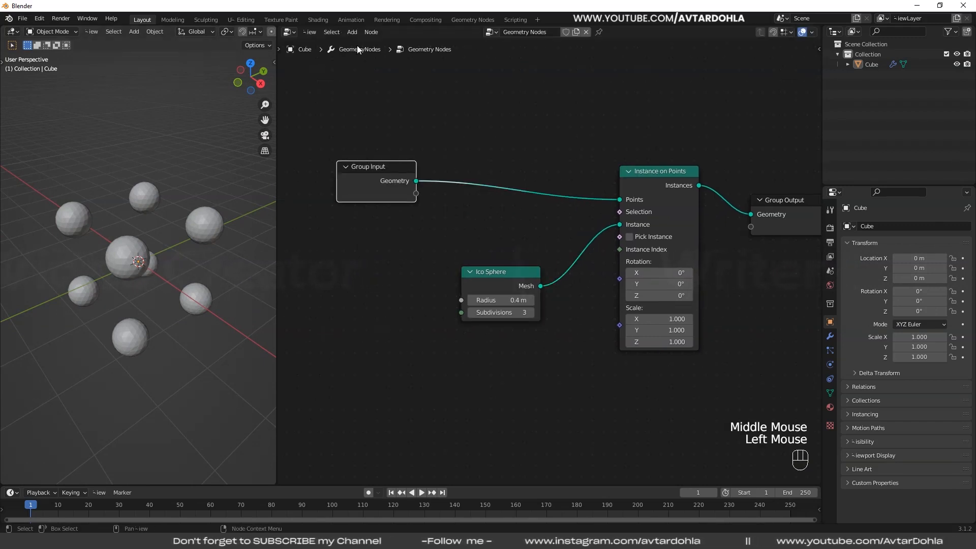
{"action": "left_click", "coordinate": [352, 32]}
{"action": "mouse_move", "coordinate": [381, 150]}
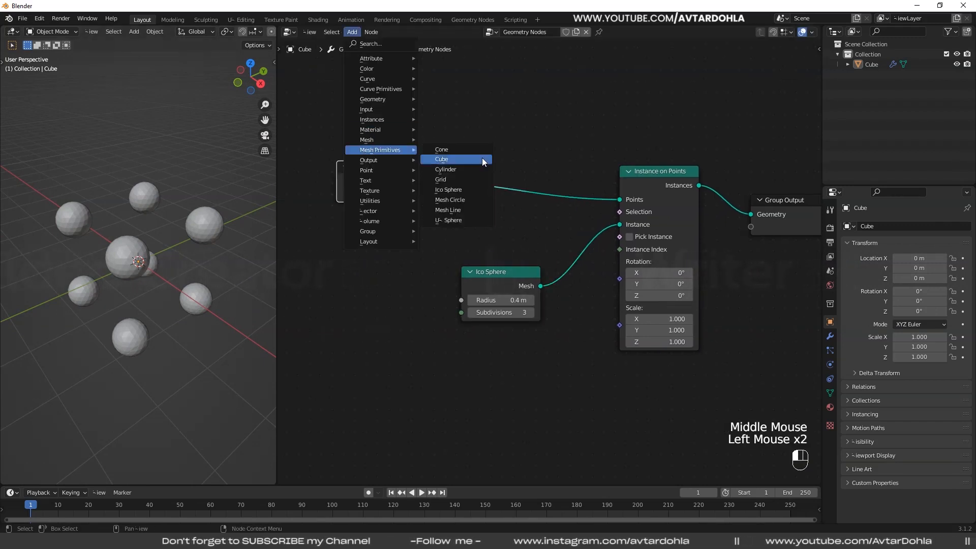
{"action": "left_click", "coordinate": [455, 185]}
{"action": "left_click", "coordinate": [441, 166]}
- Delete the disconnected Group Input node and inspect the spheres placed on the grid points
{"action": "left_click", "coordinate": [393, 171]}
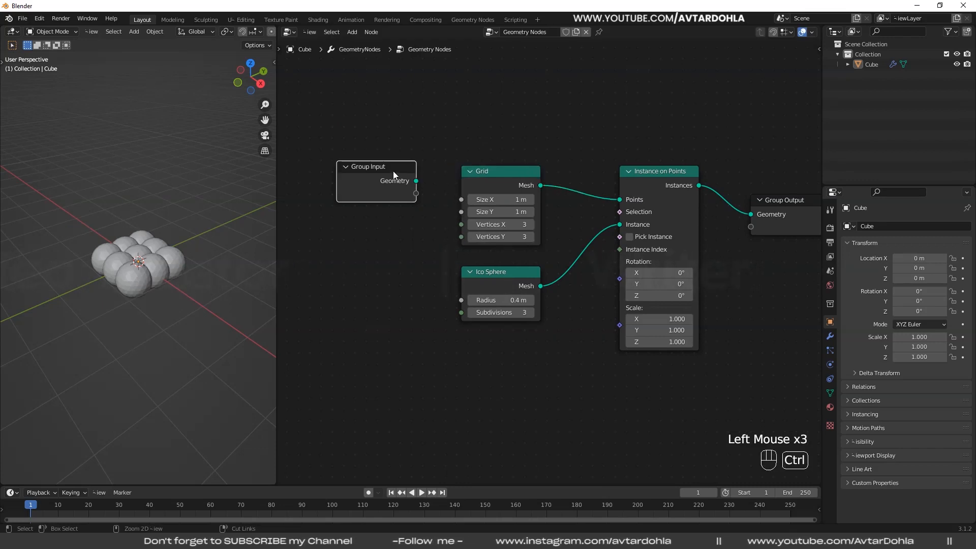
{"action": "key", "text": "ctrl+x"}
{"action": "middle_click_drag", "start_coordinate": [153, 244], "coordinate": [203, 289]}
{"action": "scroll", "coordinate": [189, 278], "scroll_direction": "up", "scroll_amount": 2}
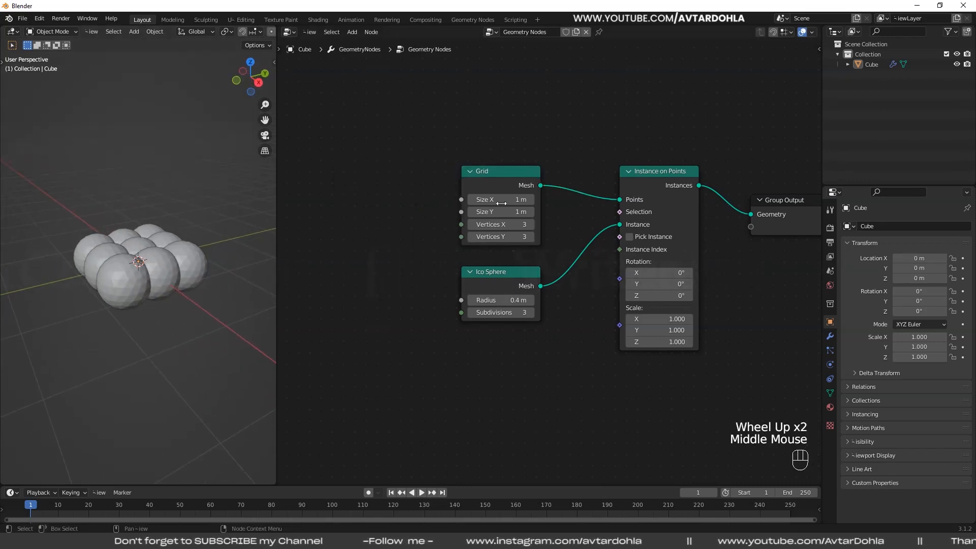
- Set the Grid node's Size X and Size Y to 4 m and shift the node farther from Instance on Points
{"action": "left_click_drag", "start_coordinate": [502, 204], "coordinate": [501, 213]}
{"action": "type", "text": "4"}
{"action": "key", "text": "Return"}
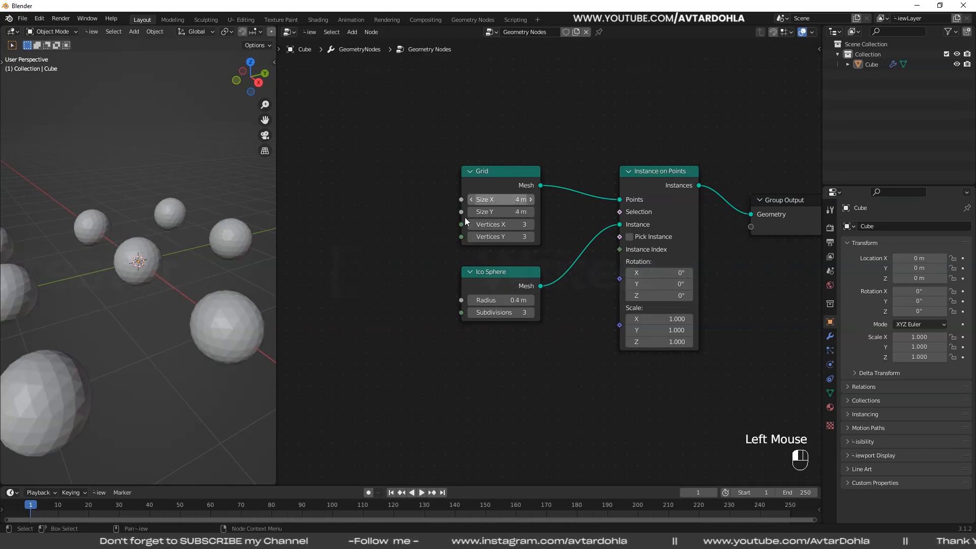
{"action": "scroll", "coordinate": [187, 267], "scroll_direction": "down", "scroll_amount": 2}
{"action": "middle_click_drag", "start_coordinate": [187, 267], "coordinate": [193, 294]}
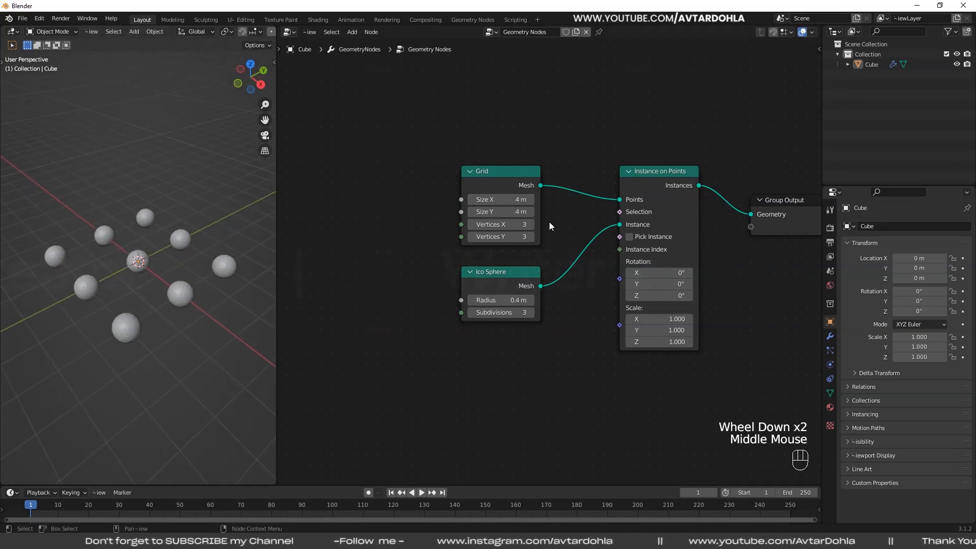
{"action": "scroll", "coordinate": [549, 226], "scroll_direction": "up", "scroll_amount": 1}
{"action": "left_click_drag", "start_coordinate": [521, 160], "coordinate": [499, 157]}
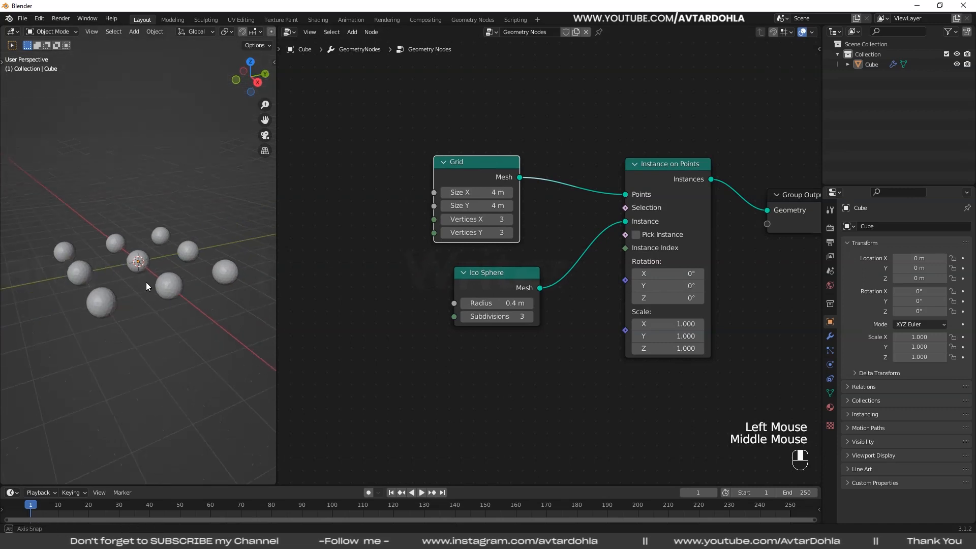
- Add a mesh plane and scale it up to about 3.72 so it extends past all the spheres
{"action": "scroll", "coordinate": [179, 322], "scroll_direction": "down", "scroll_amount": 2}
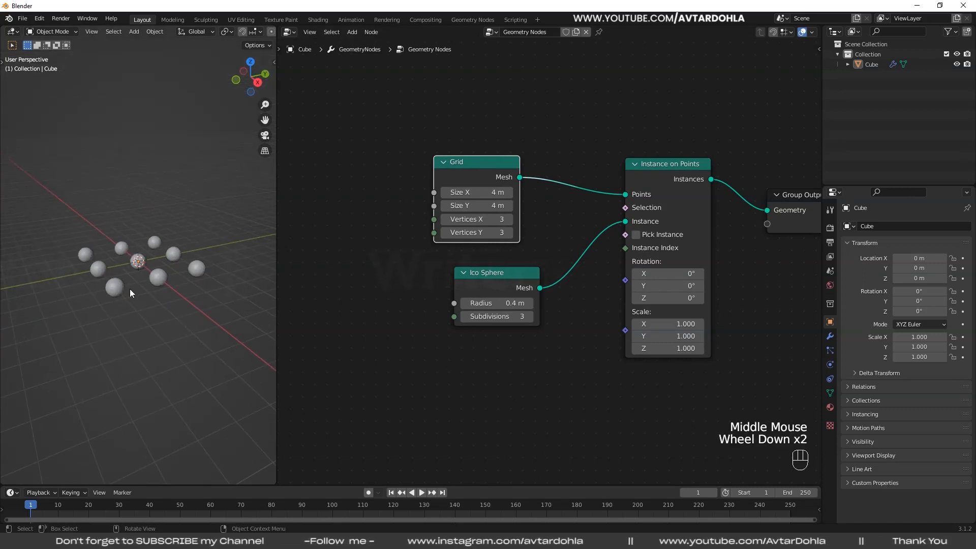
{"action": "key", "text": "shift+a"}
{"action": "left_click", "coordinate": [133, 178]}
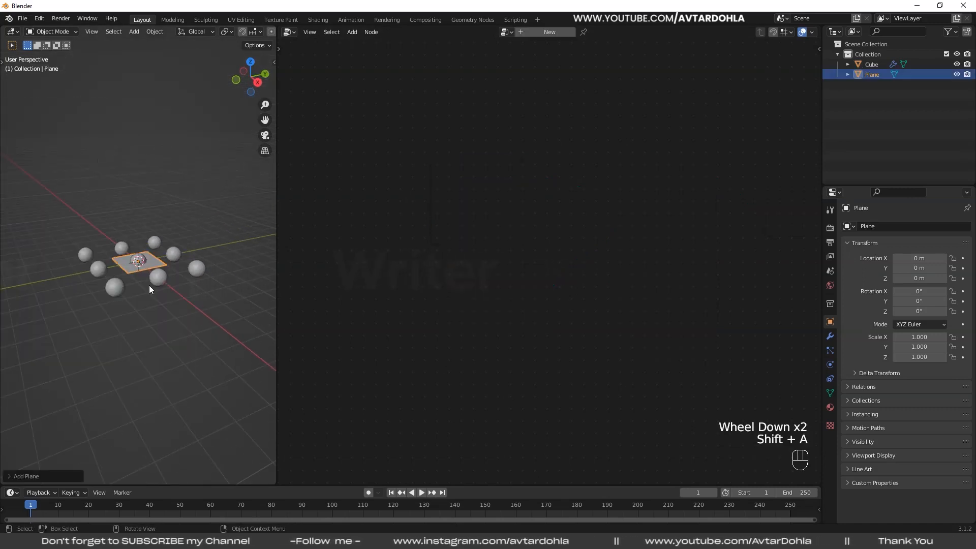
{"action": "key", "text": "s"}
{"action": "left_click", "coordinate": [117, 303]}
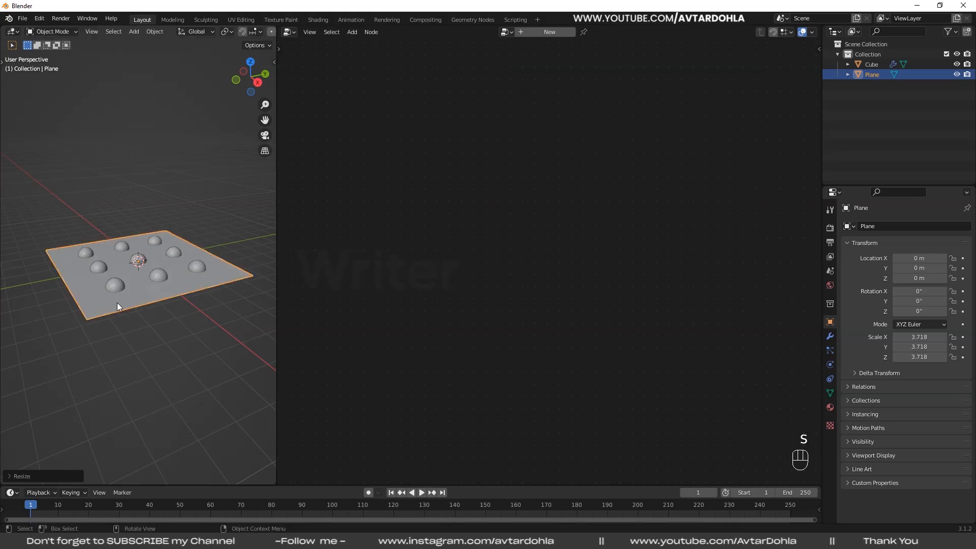
{"action": "scroll", "coordinate": [143, 306], "scroll_direction": "up", "scroll_amount": 3}
{"action": "middle_click_drag", "start_coordinate": [144, 307], "coordinate": [155, 296]}
- Add a Solidify modifier to the plane with Even Thickness enabled and a thickness of 0.02 m
{"action": "key", "text": "KP_1"}
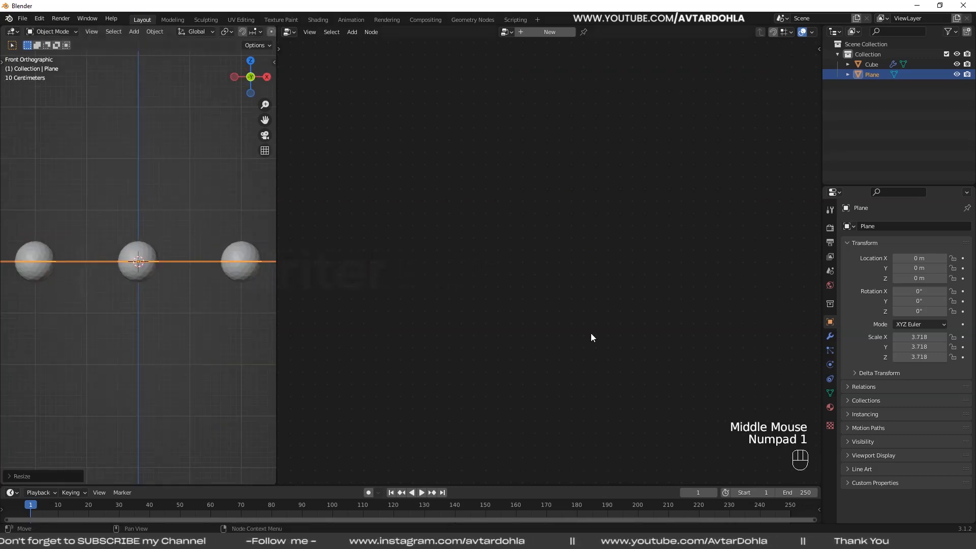
{"action": "left_click", "coordinate": [830, 336]}
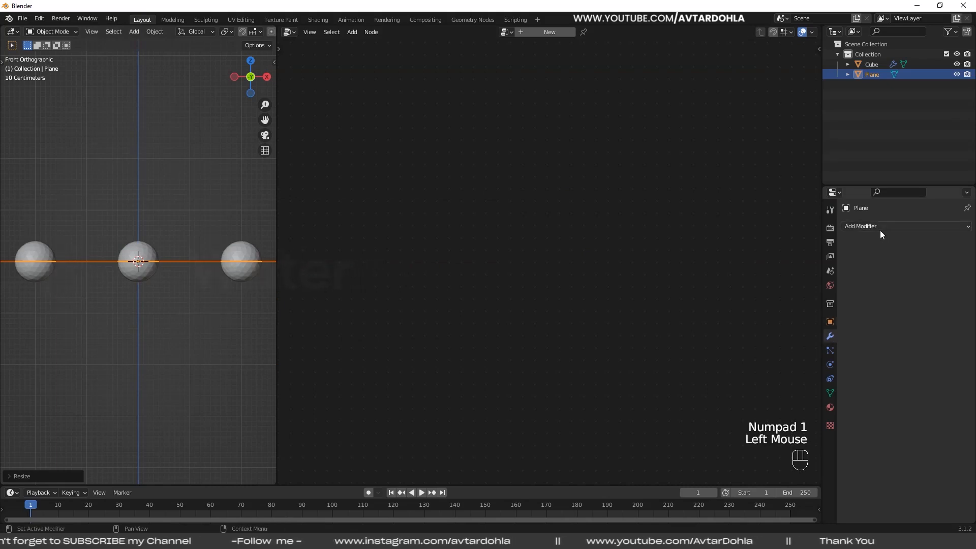
{"action": "left_click", "coordinate": [880, 231]}
{"action": "left_click", "coordinate": [767, 400]}
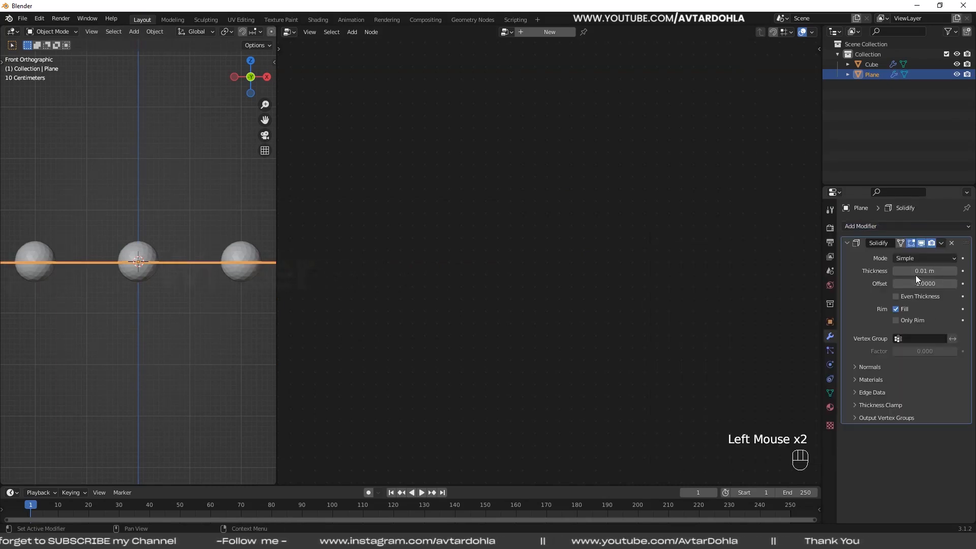
{"action": "left_click", "coordinate": [910, 296]}
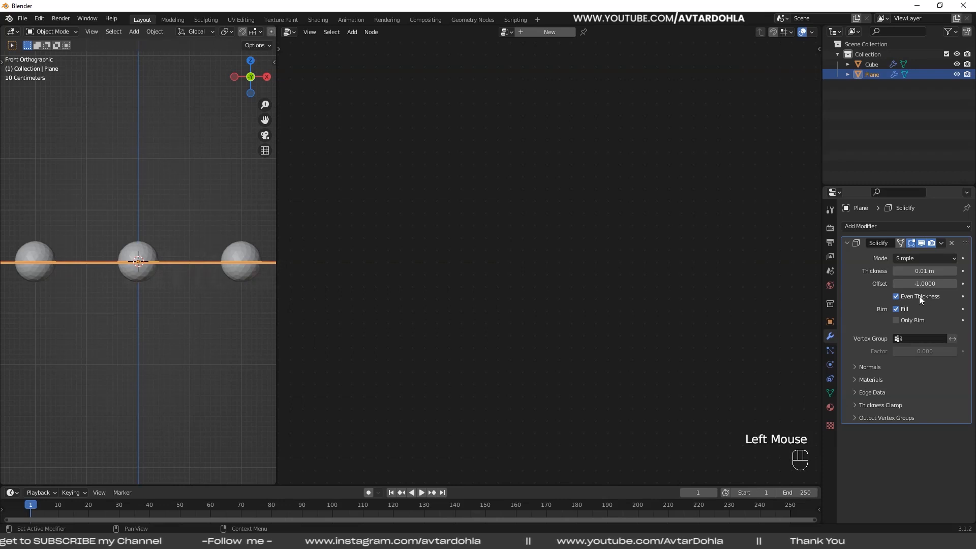
{"action": "double_click", "coordinate": [910, 271]}
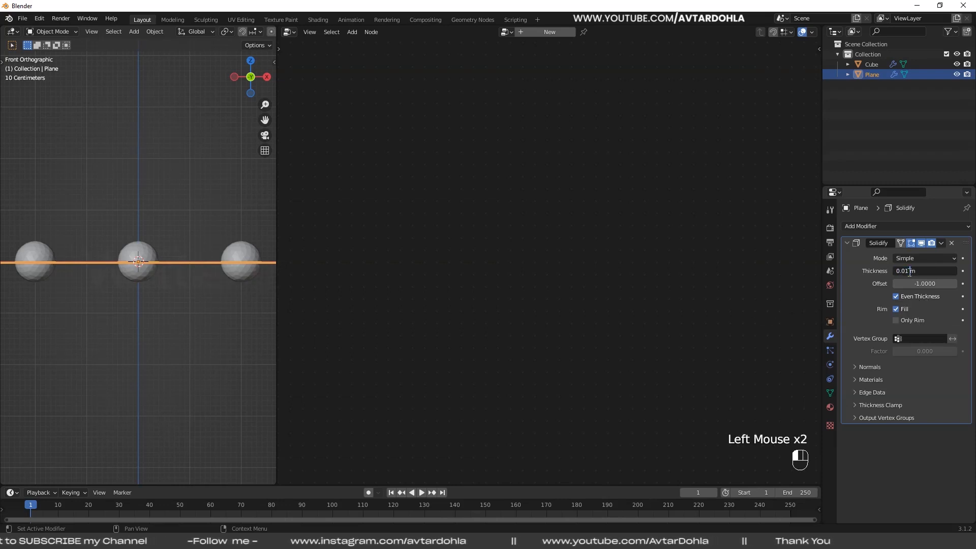
{"action": "type", "text": "2"}
{"action": "key", "text": "Return"}
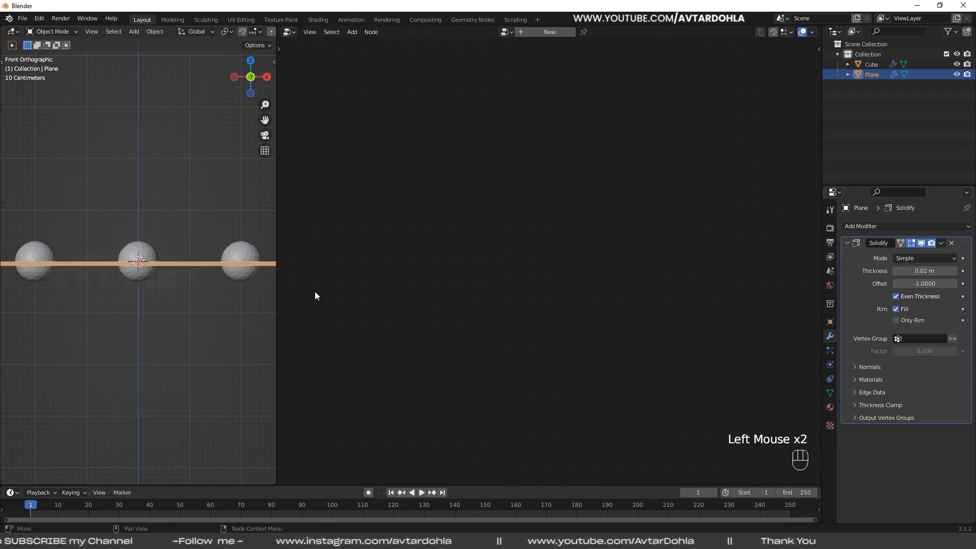
- In front view, lower the plane about 0.36 m along the Z axis so it lies beneath the spheres
{"action": "left_click", "coordinate": [187, 305]}
{"action": "scroll", "coordinate": [168, 306], "scroll_direction": "up", "scroll_amount": 3}
{"action": "scroll", "coordinate": [119, 290], "scroll_direction": "down", "scroll_amount": 2}
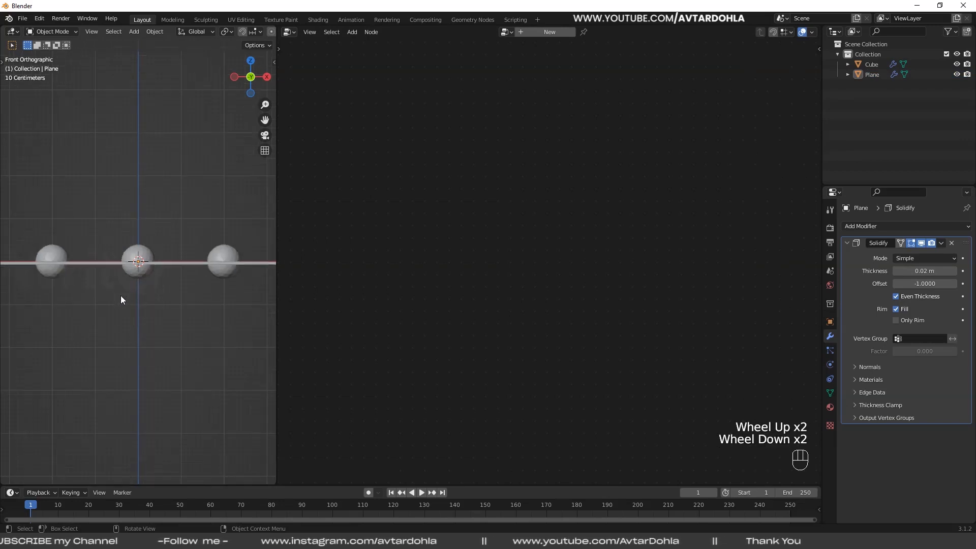
{"action": "middle_click_drag", "start_coordinate": [122, 298], "coordinate": [153, 309]}
{"action": "key", "text": "KP_1"}
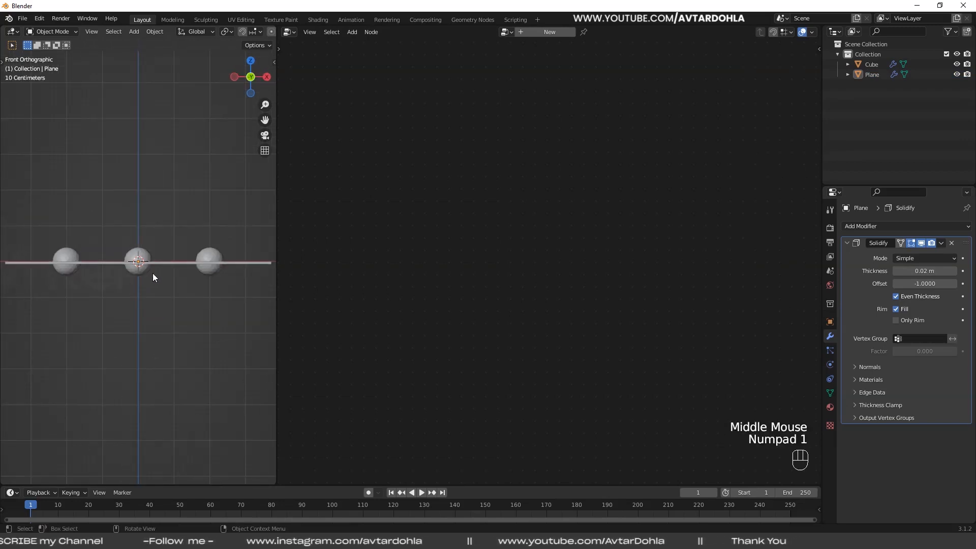
{"action": "left_click", "coordinate": [139, 260]}
{"action": "left_click", "coordinate": [108, 264]}
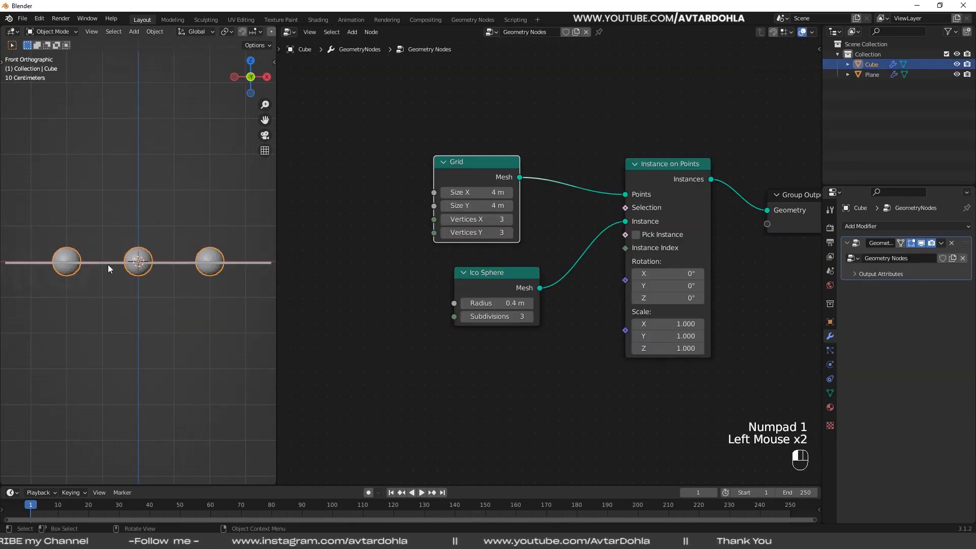
{"action": "key", "text": "g"}
{"action": "key", "text": "z"}
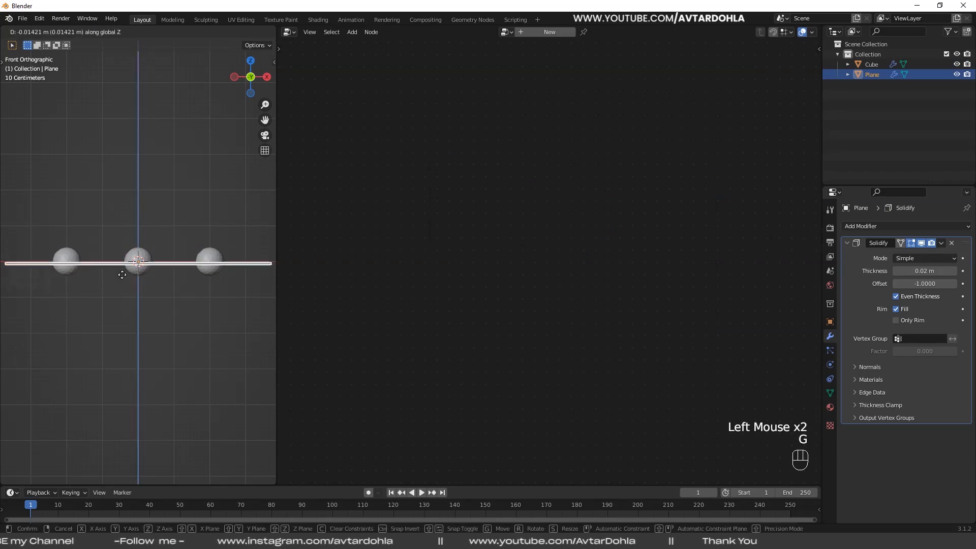
{"action": "key", "text": "ctrl"}
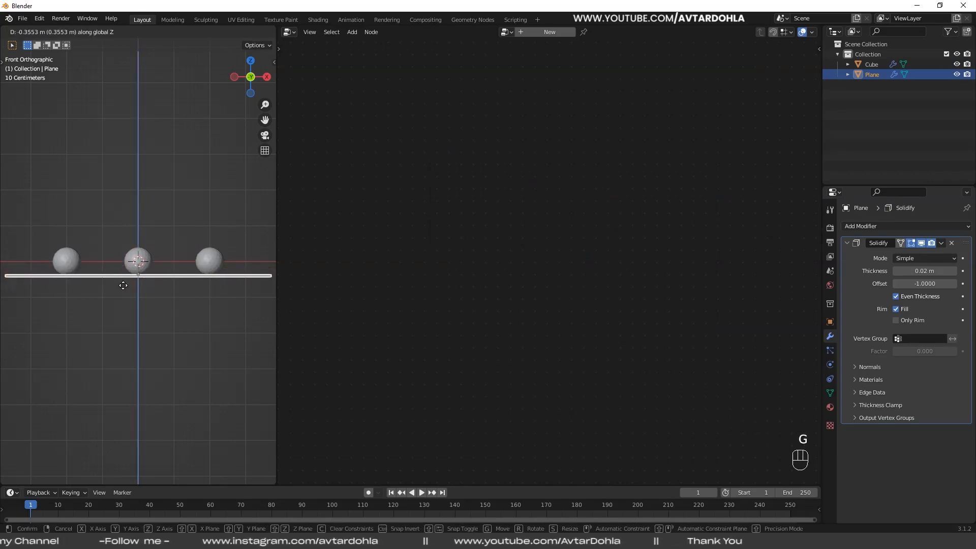
{"action": "left_click", "coordinate": [123, 285]}
{"action": "middle_click_drag", "start_coordinate": [123, 286], "coordinate": [109, 301]}
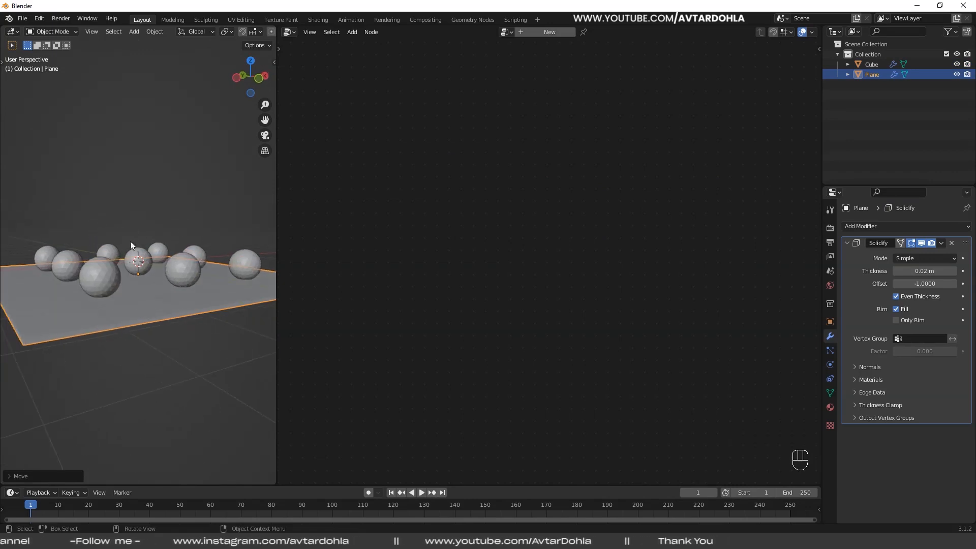
- Select the instanced spheres and inspect their arrangement above the plane from several angles
{"action": "left_click", "coordinate": [98, 273]}
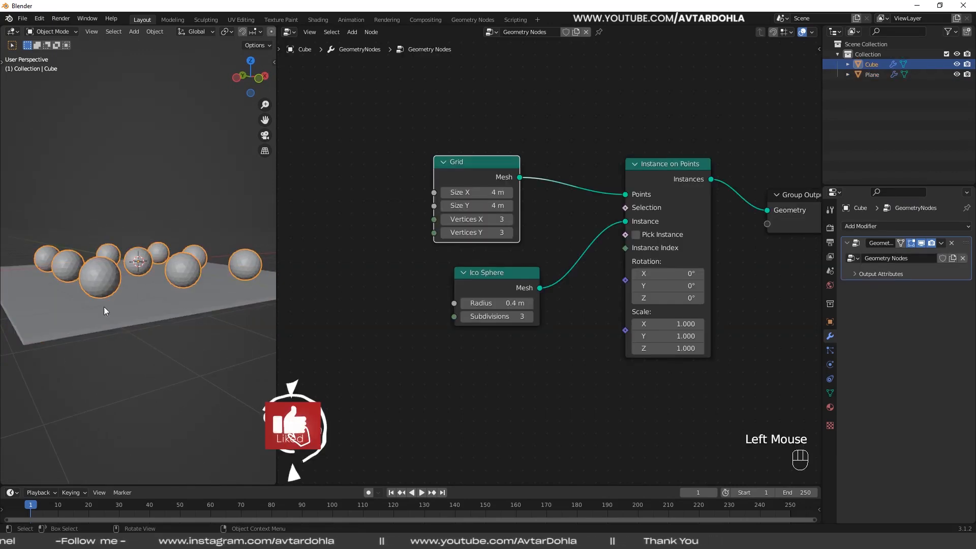
{"action": "middle_click_drag", "start_coordinate": [154, 279], "coordinate": [153, 318]}
{"action": "left_click", "coordinate": [173, 343]}
{"action": "left_click", "coordinate": [148, 267]}
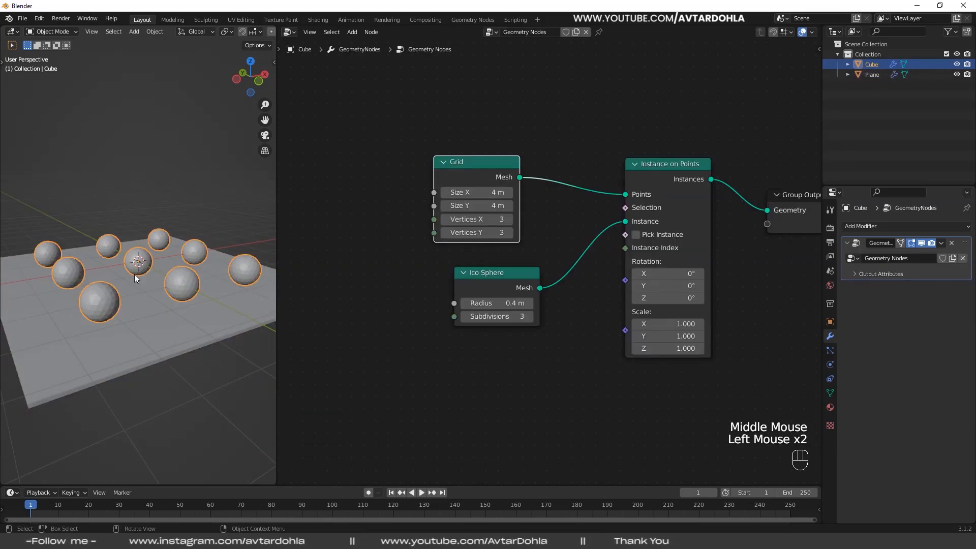
{"action": "middle_click_drag", "start_coordinate": [134, 273], "coordinate": [126, 251]}
- Deselect the spheres, preview the bare Grid mesh at Group Output, and switch the output back to Instance on Points
{"action": "left_click", "coordinate": [207, 192]}
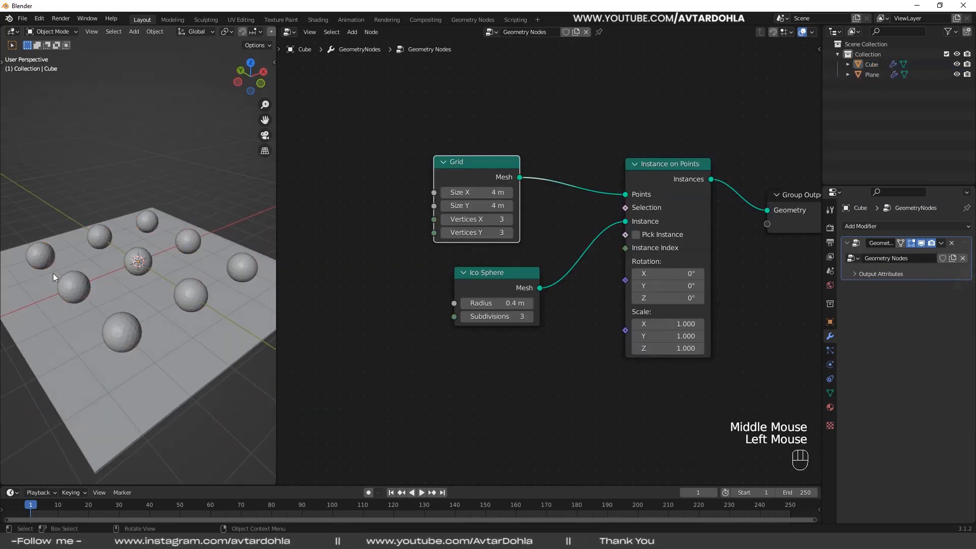
{"action": "left_click", "coordinate": [495, 162], "text": "alt+shift"}
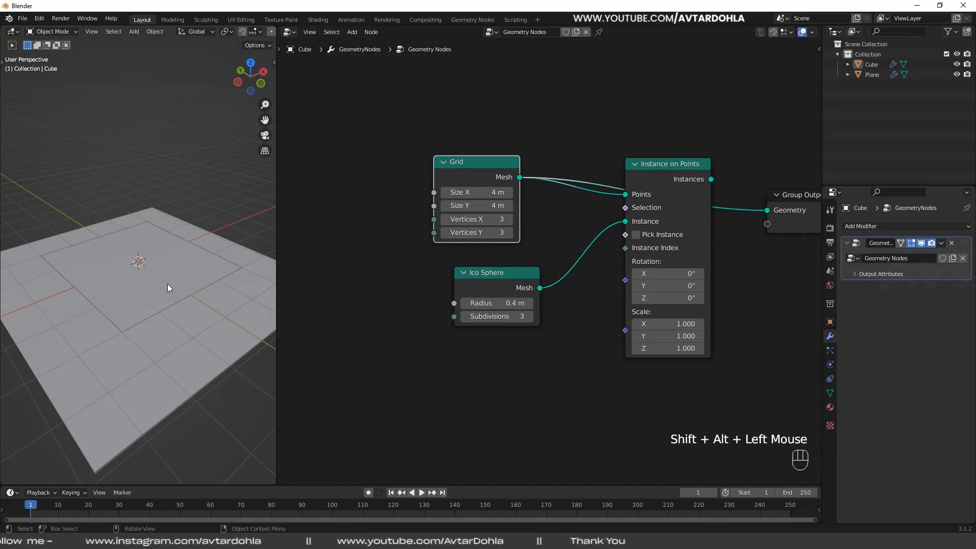
{"action": "left_click", "coordinate": [673, 164], "text": "alt+shift"}
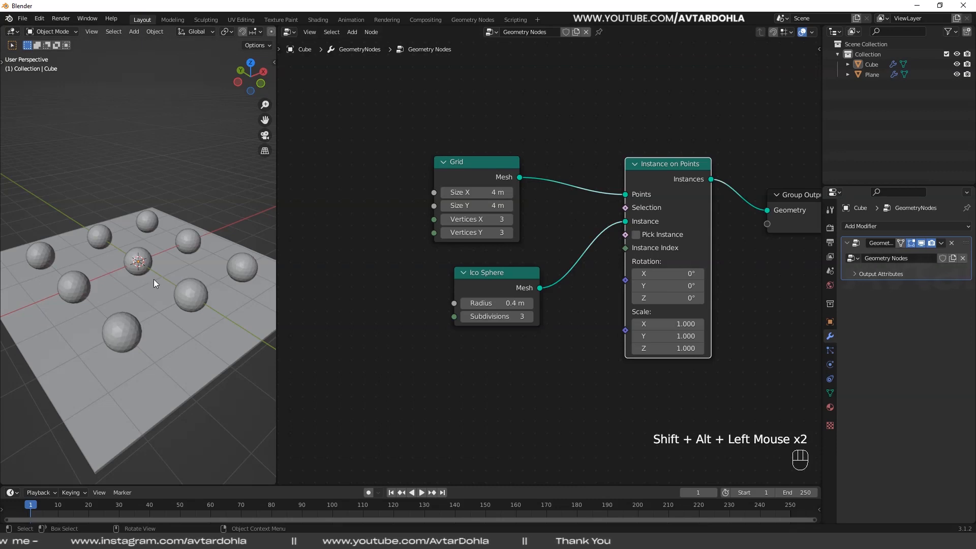
- Move the Ico Sphere and Grid nodes aside and insert a Distribute Points on Faces node between Grid and Instance on Points
{"action": "left_click_drag", "start_coordinate": [501, 281], "coordinate": [464, 307]}
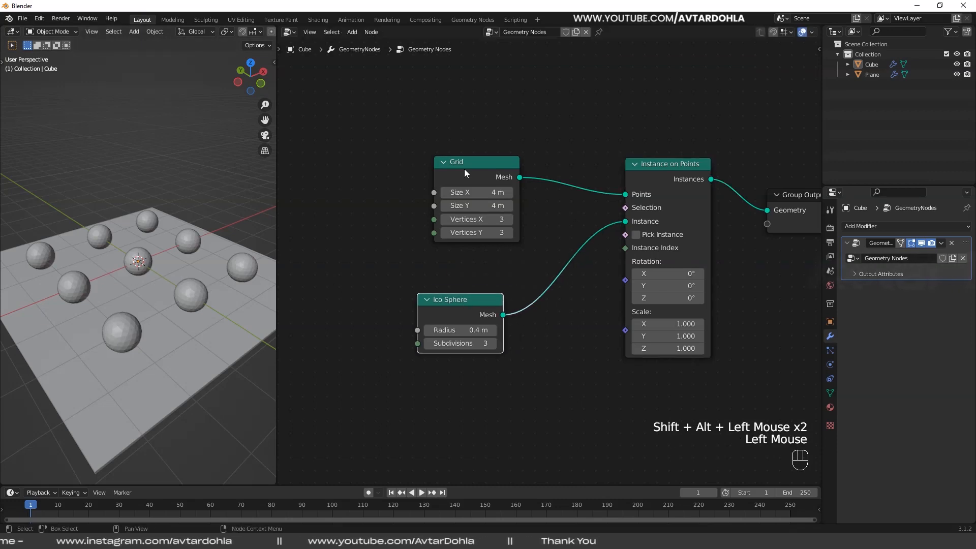
{"action": "left_click_drag", "start_coordinate": [461, 166], "coordinate": [386, 164]}
{"action": "left_click", "coordinate": [352, 32]}
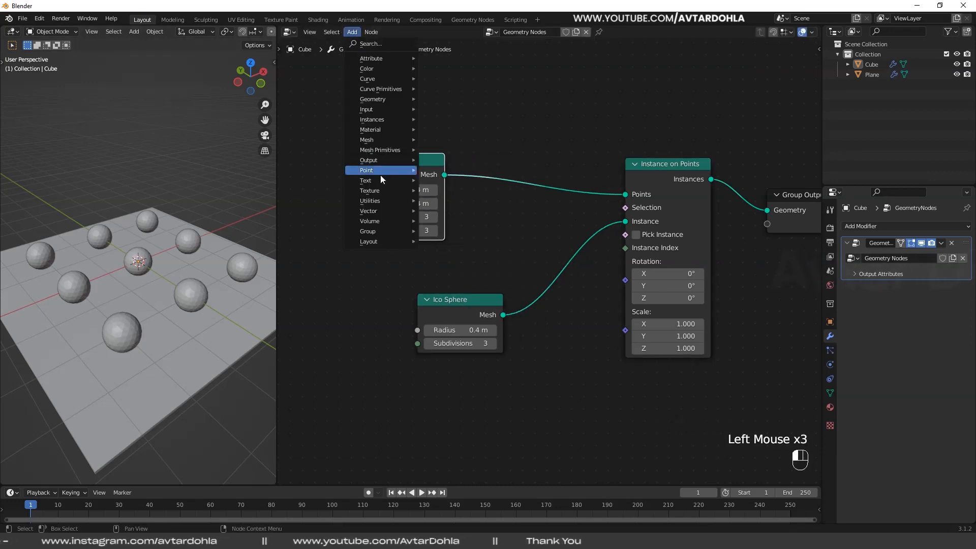
{"action": "mouse_move", "coordinate": [381, 175]}
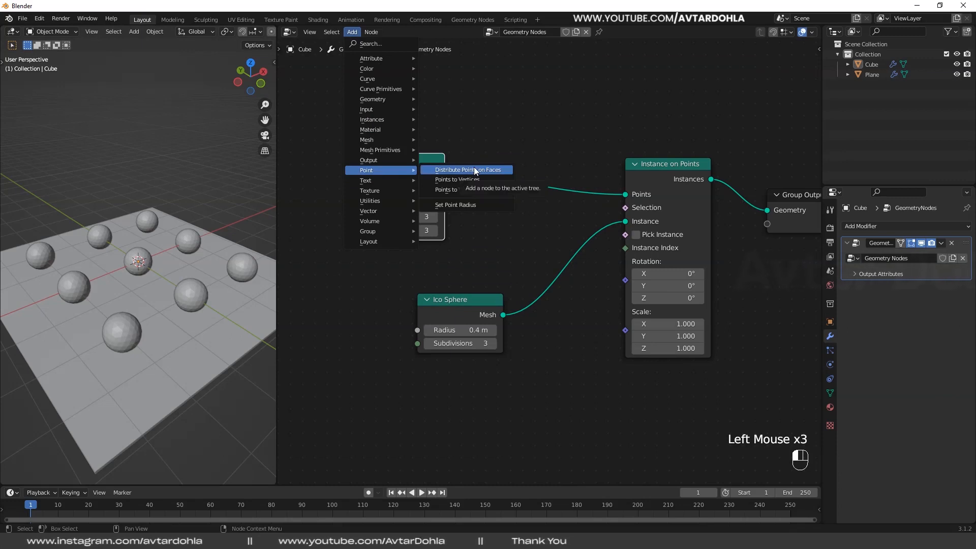
{"action": "left_click_drag", "start_coordinate": [459, 166], "coordinate": [493, 128]}
{"action": "middle_click_drag", "start_coordinate": [169, 289], "coordinate": [153, 279]}
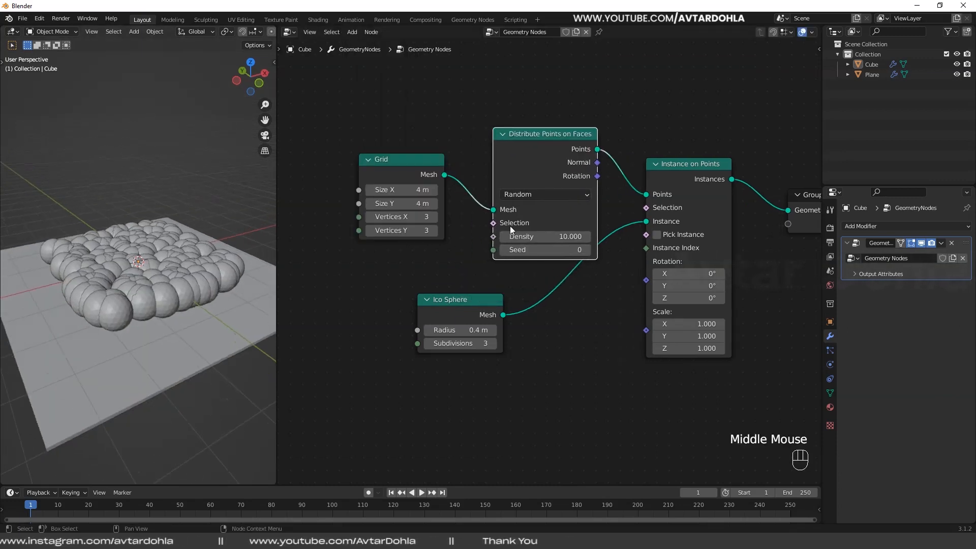
- Switch Distribute Points on Faces to Poisson Disk and raise its Distance Min to 0.9 m
{"action": "left_click", "coordinate": [545, 192]}
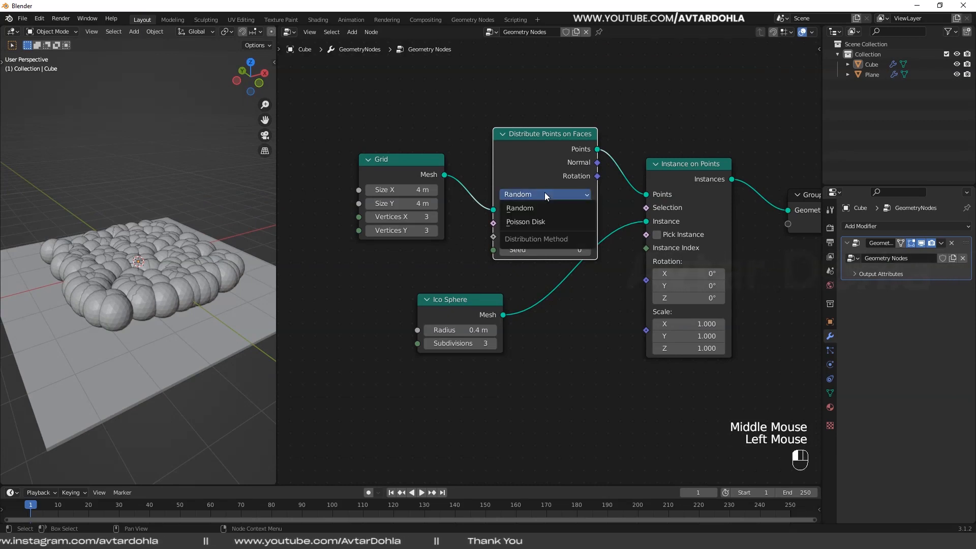
{"action": "left_click", "coordinate": [558, 224]}
{"action": "left_click", "coordinate": [588, 236]}
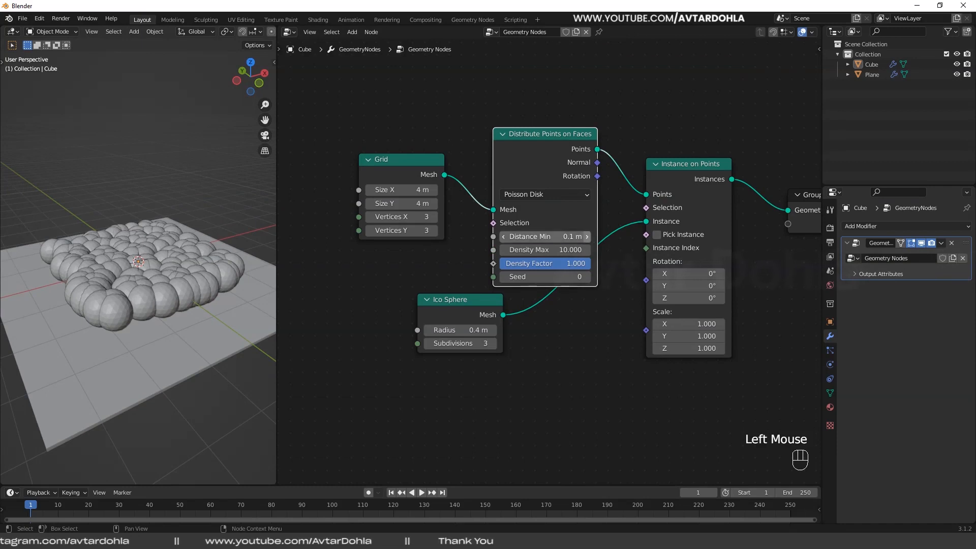
{"action": "left_click", "coordinate": [587, 236]}
{"action": "left_click", "coordinate": [587, 236]}
{"action": "left_click", "coordinate": [587, 237]}
{"action": "left_click", "coordinate": [588, 236]}
{"action": "left_click", "coordinate": [587, 237]}
{"action": "left_click", "coordinate": [587, 237]}
{"action": "left_click", "coordinate": [588, 237]}
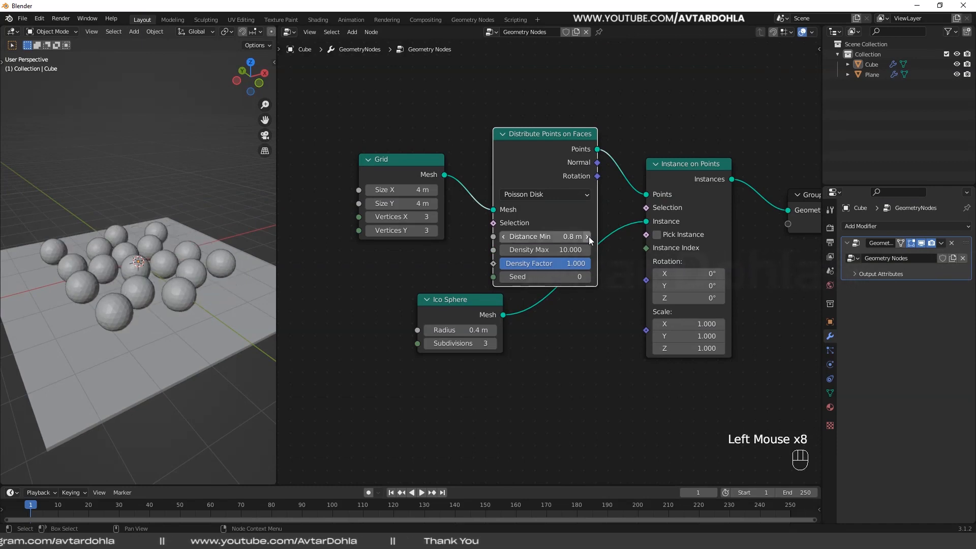
{"action": "left_click", "coordinate": [587, 236]}
{"action": "middle_click_drag", "start_coordinate": [244, 270], "coordinate": [197, 288]}
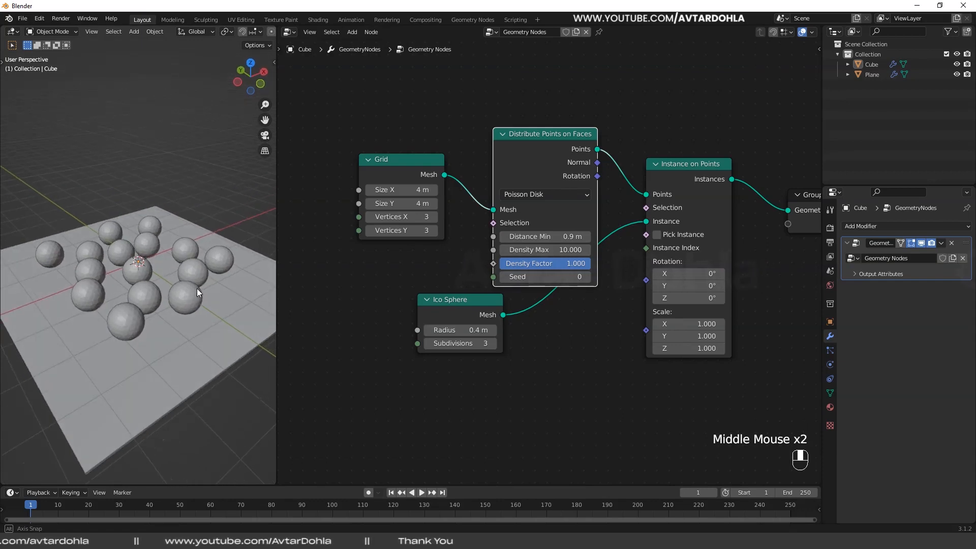
- Try a Density Max of 5.6 on Distribute Points on Faces and undo the change
{"action": "left_click", "coordinate": [547, 250]}
{"action": "mouse_move", "coordinate": [544, 250]}
{"action": "left_mouse_down"}
{"action": "mouse_move", "coordinate": [523, 249]}
{"action": "mouse_move", "coordinate": [544, 250]}
{"action": "left_mouse_up"}
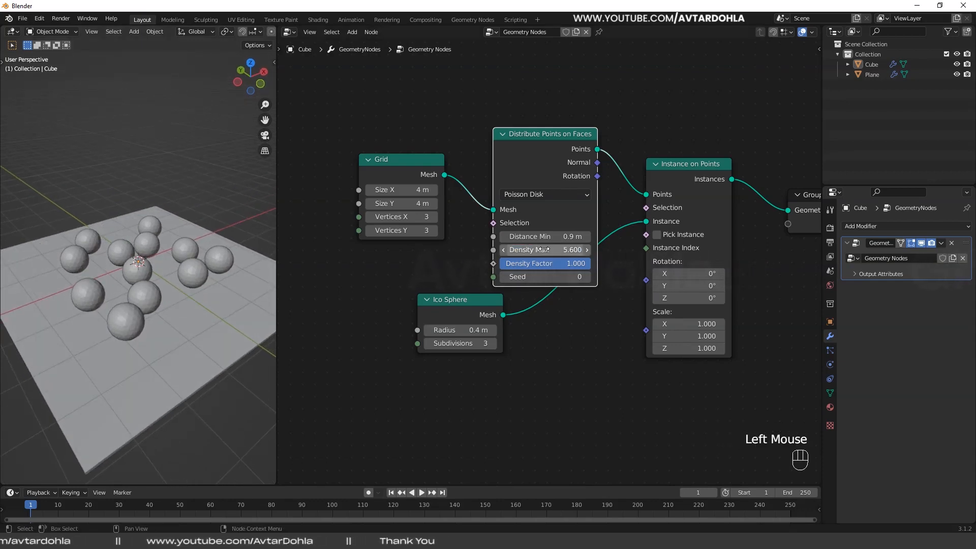
{"action": "key", "text": "ctrl+z"}
- Try a grid size of 3.5 m in X and Y, inspect the spheres, and undo the resize
{"action": "left_click_drag", "start_coordinate": [408, 190], "coordinate": [409, 203]}
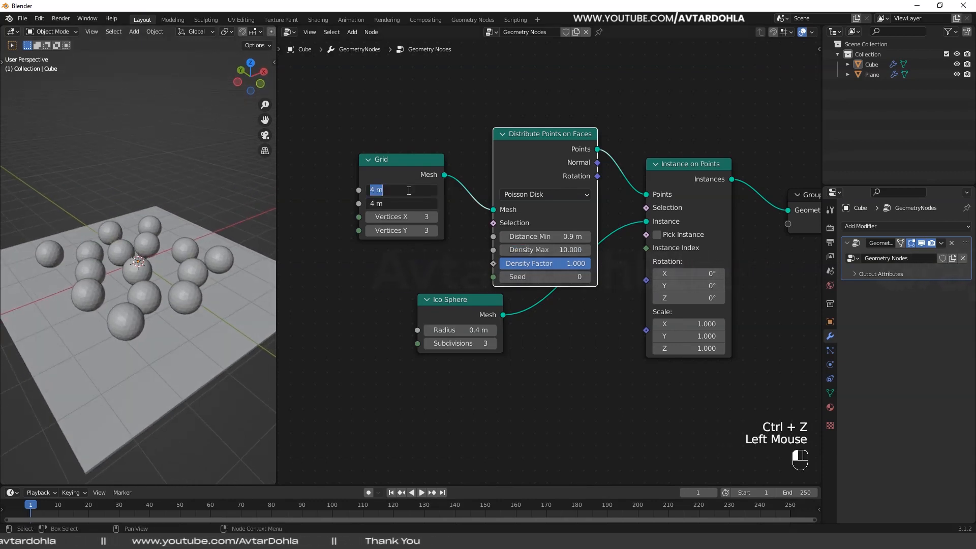
{"action": "key", "text": "Return"}
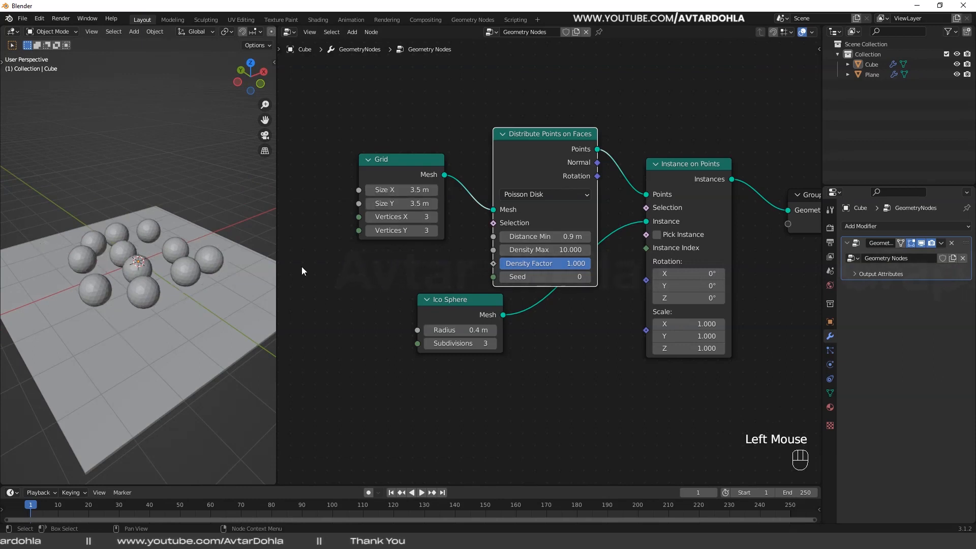
{"action": "middle_click_drag", "start_coordinate": [236, 302], "coordinate": [229, 295]}
{"action": "key", "text": "ctrl+z"}
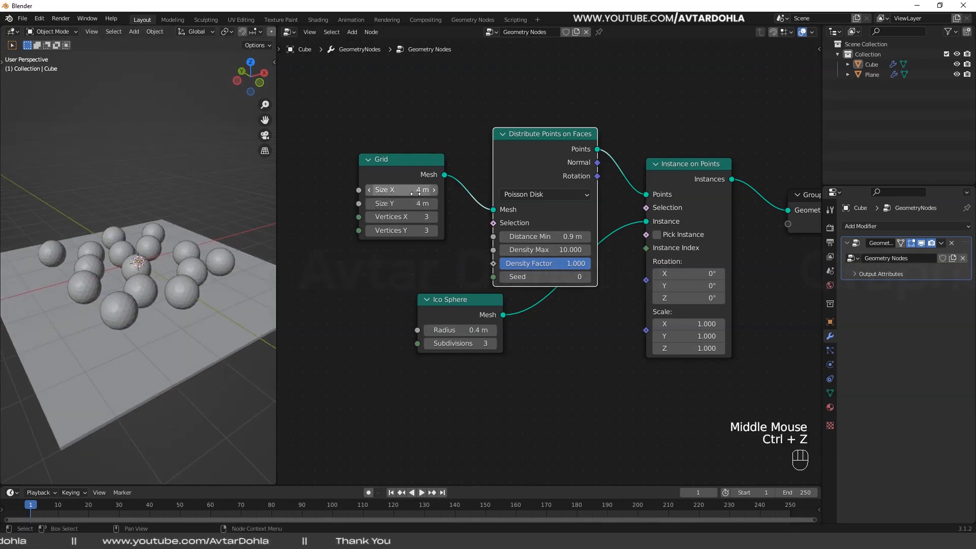
- Move the Ico Sphere node beneath Distribute Points on Faces and the Group Output farther from Instance on Points
{"action": "middle_click_drag", "start_coordinate": [117, 287], "coordinate": [510, 364]}
{"action": "scroll", "coordinate": [578, 361], "scroll_direction": "down", "scroll_amount": 2}
{"action": "middle_click_drag", "start_coordinate": [577, 361], "coordinate": [503, 356]}
{"action": "left_click_drag", "start_coordinate": [419, 291], "coordinate": [480, 308]}
{"action": "middle_click_drag", "start_coordinate": [641, 319], "coordinate": [498, 290]}
{"action": "left_click_drag", "start_coordinate": [550, 228], "coordinate": [781, 208]}
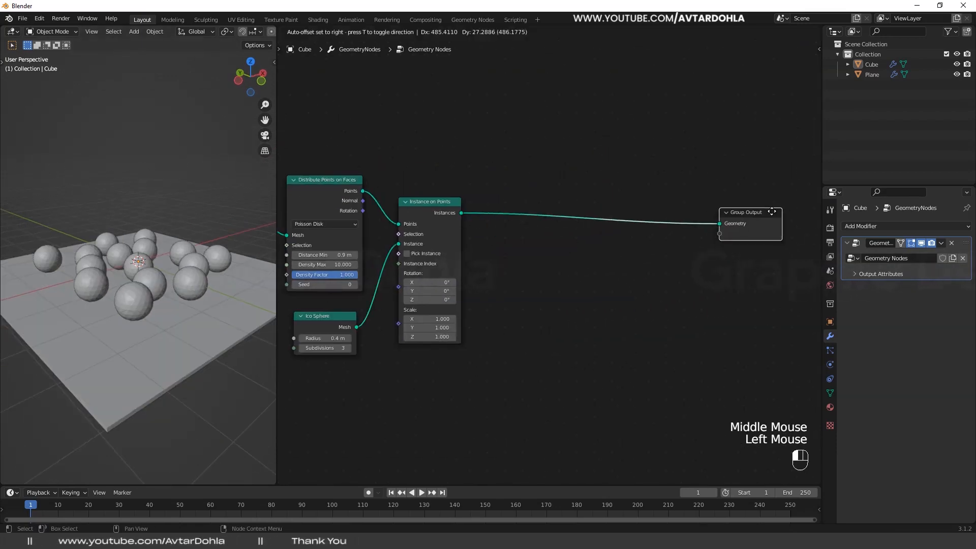
- Inspect the spheres above the plane, try altering the Z rotation and Z scale on Instance on Points, and undo both changes
{"action": "scroll", "coordinate": [178, 302], "scroll_direction": "up", "scroll_amount": 2}
{"action": "middle_click_drag", "start_coordinate": [244, 310], "coordinate": [149, 291]}
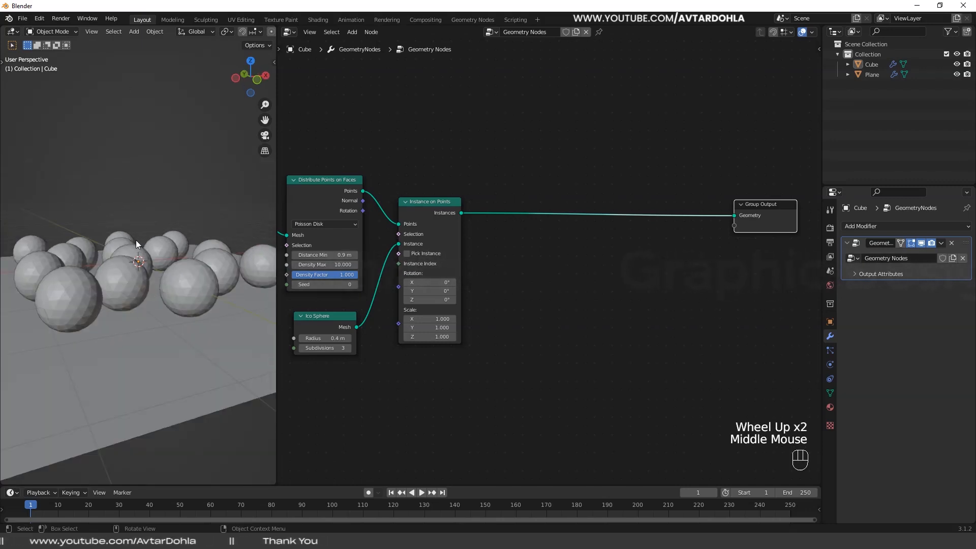
{"action": "scroll", "coordinate": [135, 240], "scroll_direction": "down", "scroll_amount": 2}
{"action": "middle_click_drag", "start_coordinate": [114, 232], "coordinate": [147, 275]}
{"action": "scroll", "coordinate": [534, 286], "scroll_direction": "up", "scroll_amount": 2}
{"action": "left_click_drag", "start_coordinate": [447, 286], "coordinate": [460, 287]}
{"action": "key", "text": "ctrl+z"}
{"action": "mouse_move", "coordinate": [447, 344]}
{"action": "left_mouse_down"}
{"action": "mouse_move", "coordinate": [478, 344]}
{"action": "mouse_move", "coordinate": [437, 345]}
{"action": "left_mouse_up"}
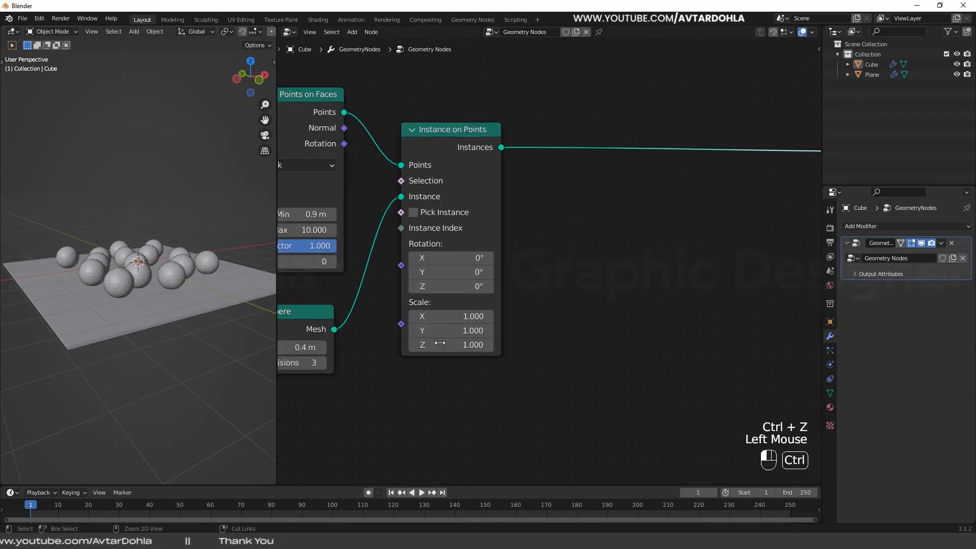
{"action": "key", "text": "ctrl+z"}
- Insert a Transform node between Instance on Points and Group Output, placing it close to the output
{"action": "middle_click_drag", "start_coordinate": [614, 217], "coordinate": [502, 251]}
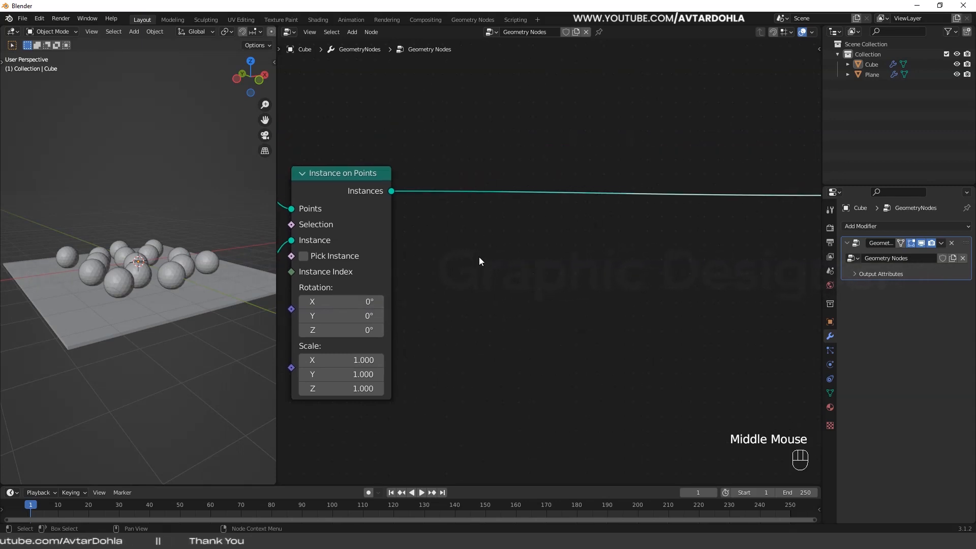
{"action": "left_click", "coordinate": [352, 32]}
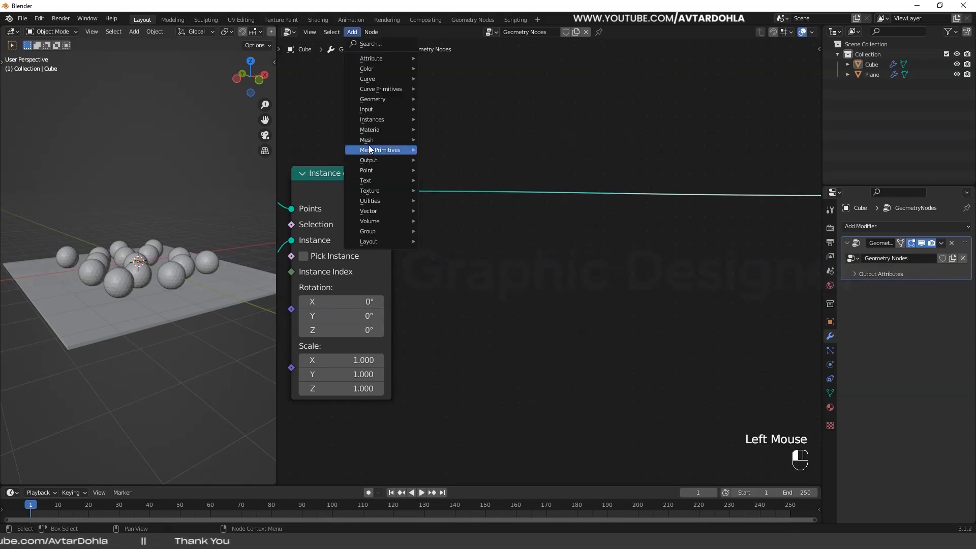
{"action": "mouse_move", "coordinate": [373, 100]}
{"action": "left_click", "coordinate": [460, 200]}
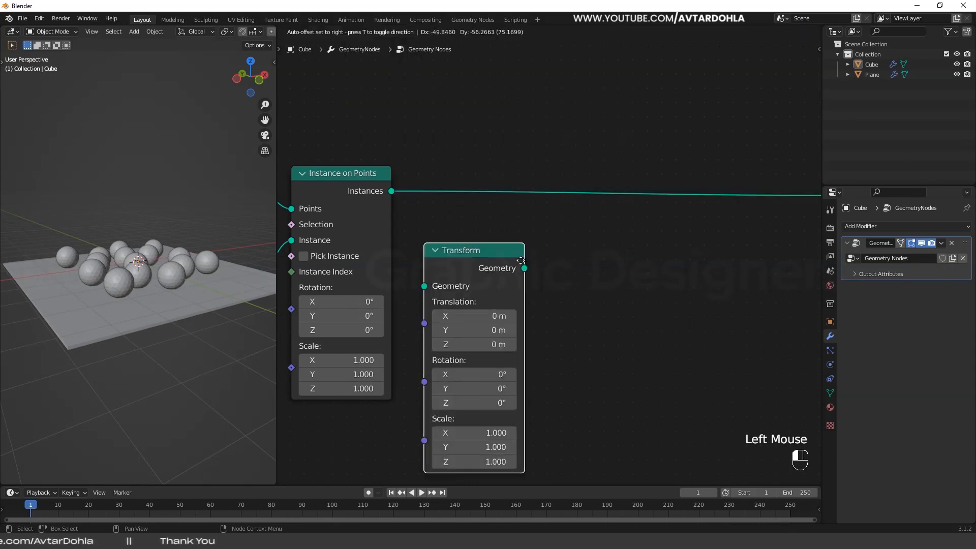
{"action": "left_click", "coordinate": [641, 153]}
{"action": "scroll", "coordinate": [517, 238], "scroll_direction": "down", "scroll_amount": 2}
{"action": "scroll", "coordinate": [517, 234], "scroll_direction": "down", "scroll_amount": 2}
{"action": "middle_click_drag", "start_coordinate": [640, 275], "coordinate": [585, 275]}
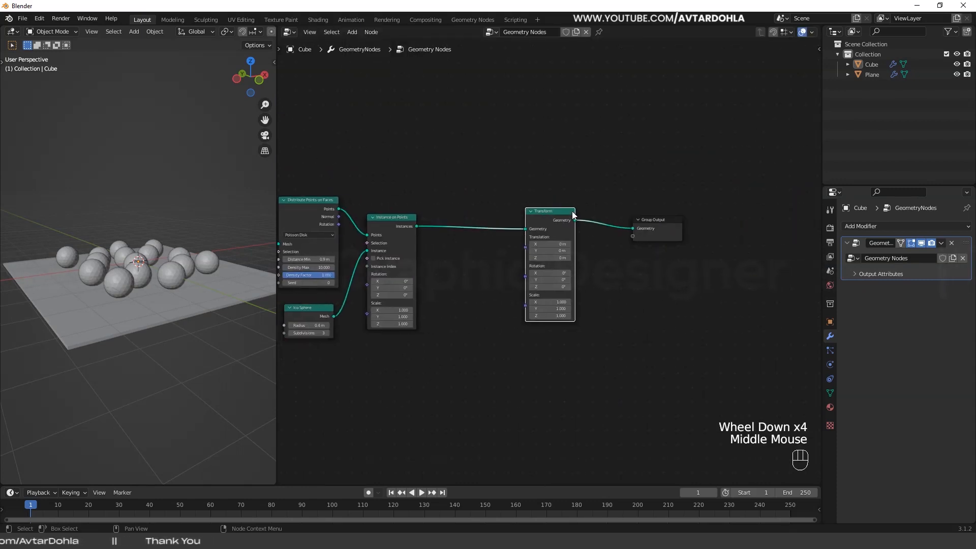
{"action": "left_click_drag", "start_coordinate": [570, 213], "coordinate": [601, 214]}
- Try shifting the spheres with the Transform node's Translation values and undo the changes
{"action": "scroll", "coordinate": [632, 255], "scroll_direction": "up", "scroll_amount": 2}
{"action": "scroll", "coordinate": [631, 254], "scroll_direction": "up", "scroll_amount": 2}
{"action": "middle_click_drag", "start_coordinate": [704, 257], "coordinate": [619, 248]}
{"action": "scroll", "coordinate": [626, 260], "scroll_direction": "up", "scroll_amount": 2}
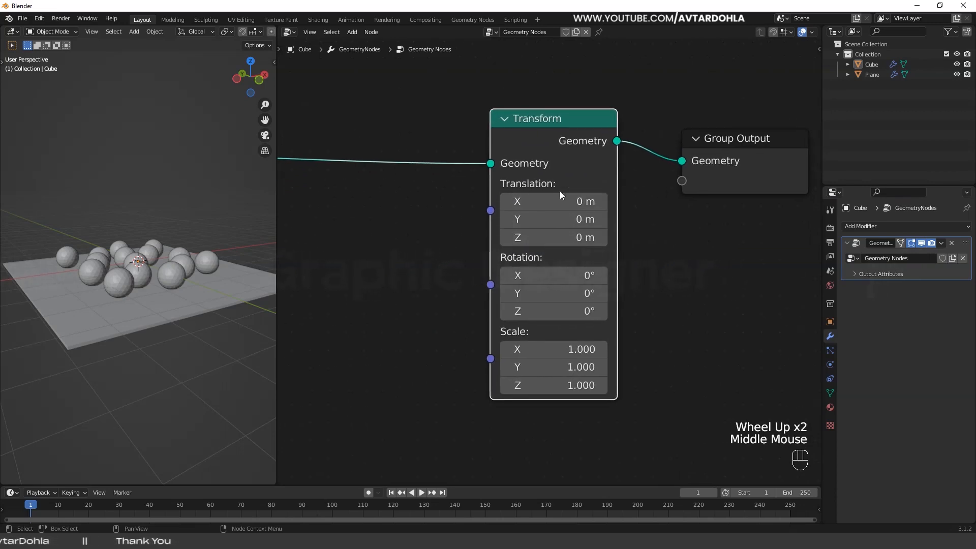
{"action": "left_click_drag", "start_coordinate": [557, 201], "coordinate": [529, 237]}
{"action": "key", "text": "ctrl+z"}
{"action": "key", "text": "ctrl+z"}
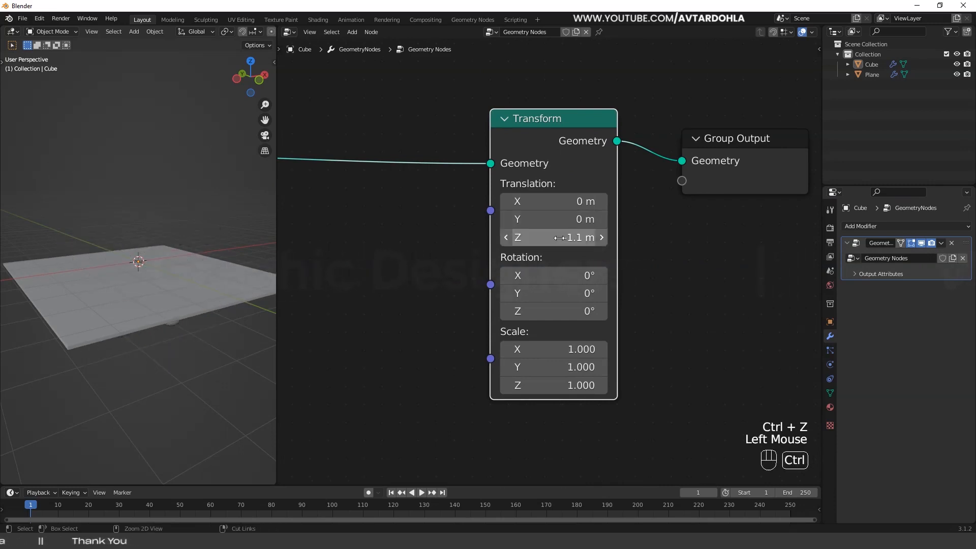
{"action": "key", "text": "ctrl+z"}
- Add a Combine XYZ node before Transform and link its Vector output to the Transform's Translation
{"action": "scroll", "coordinate": [630, 258], "scroll_direction": "down", "scroll_amount": 2}
{"action": "middle_click_drag", "start_coordinate": [630, 255], "coordinate": [679, 185]}
{"action": "scroll", "coordinate": [734, 258], "scroll_direction": "down", "scroll_amount": 1}
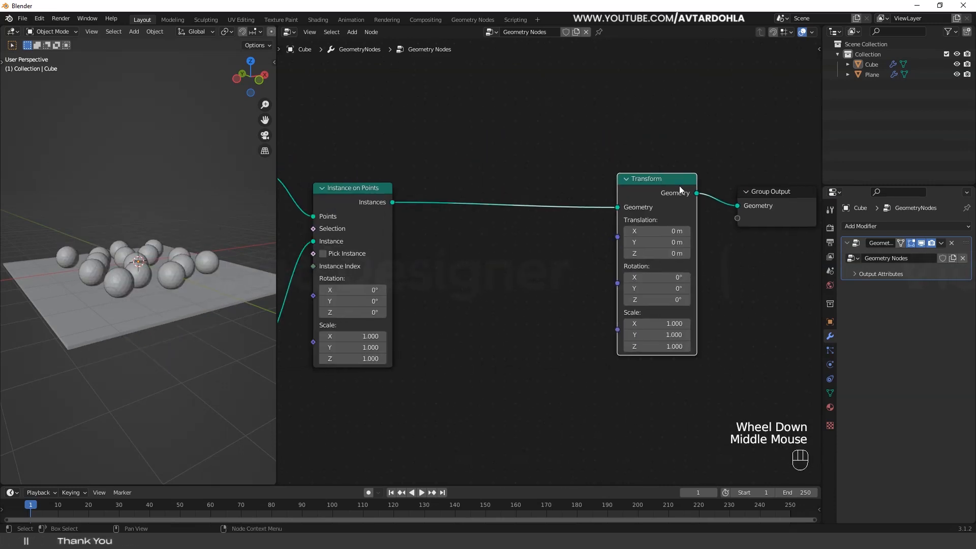
{"action": "left_click", "coordinate": [679, 185]}
{"action": "left_click", "coordinate": [352, 32]}
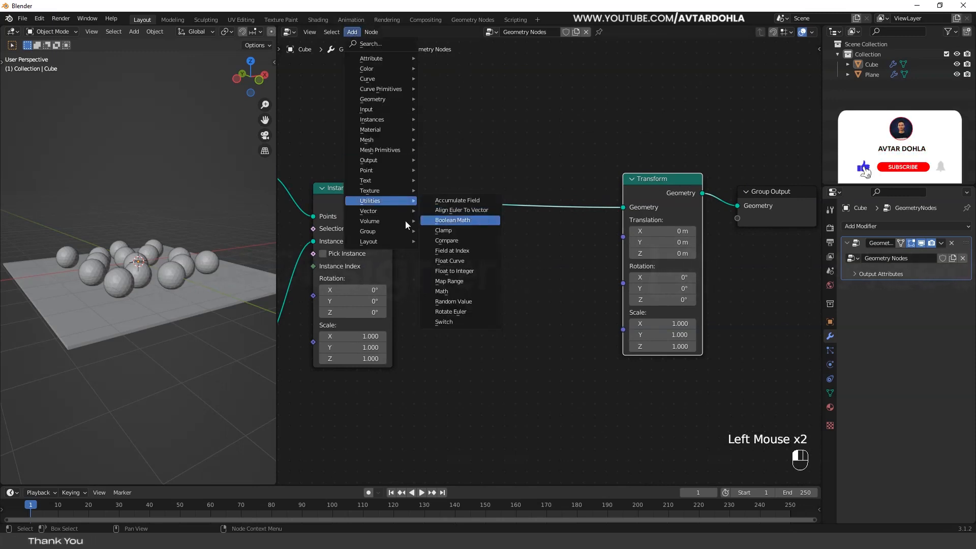
{"action": "mouse_move", "coordinate": [379, 211]}
{"action": "left_click", "coordinate": [454, 209]}
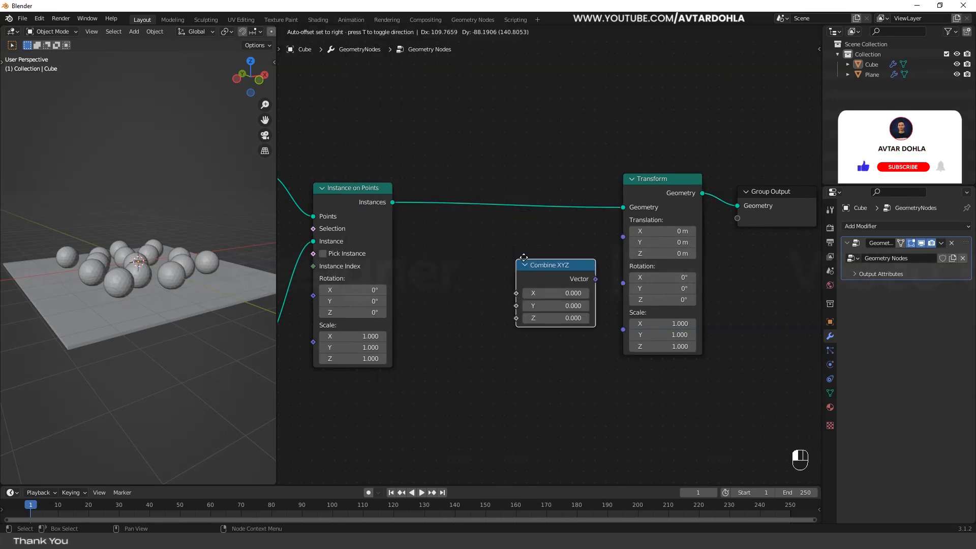
{"action": "left_click", "coordinate": [511, 237]}
{"action": "left_click_drag", "start_coordinate": [592, 257], "coordinate": [624, 236]}
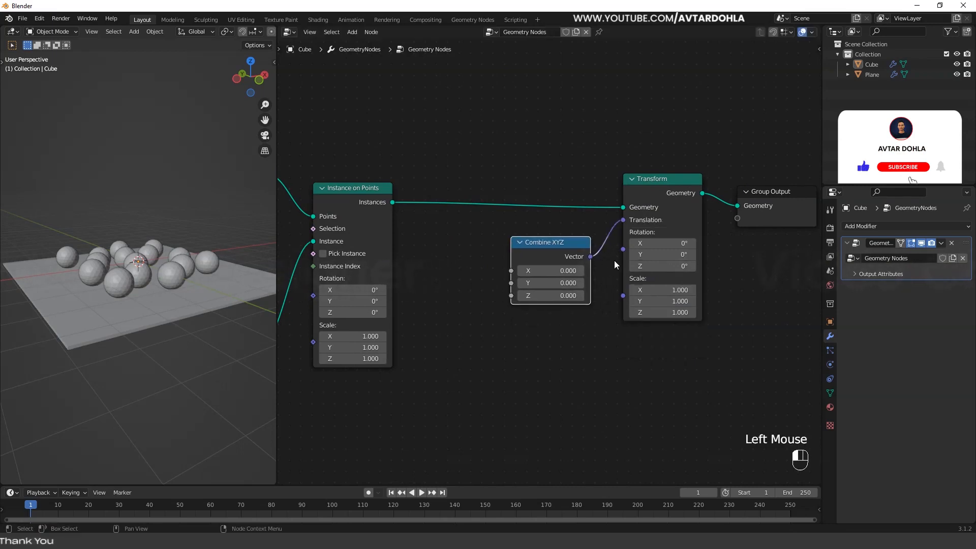
- Cut and remake the link from Combine XYZ's Vector to Transform's Translation, and shift Combine XYZ closer to Transform
{"action": "scroll", "coordinate": [663, 217], "scroll_direction": "up", "scroll_amount": 2}
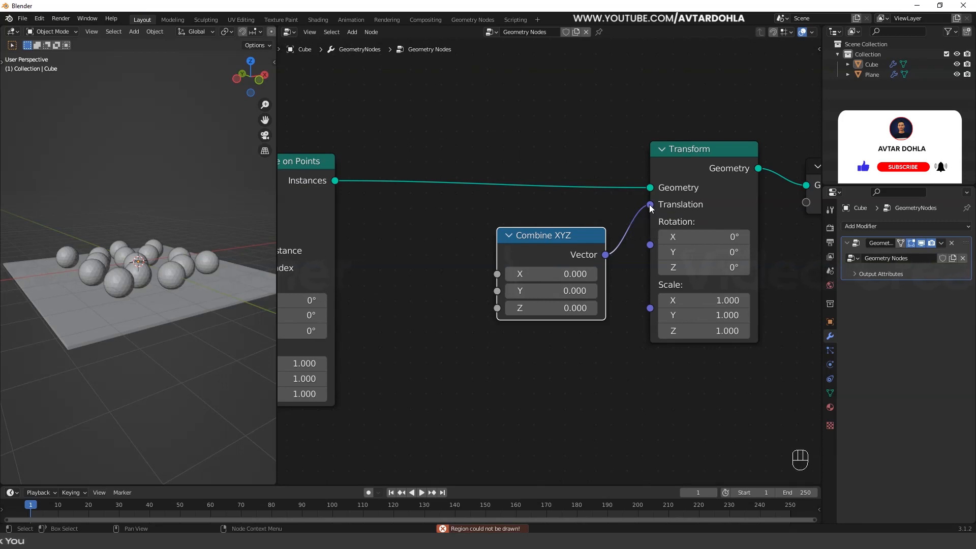
{"action": "right_click_drag", "start_coordinate": [620, 211], "coordinate": [608, 271], "text": "ctrl"}
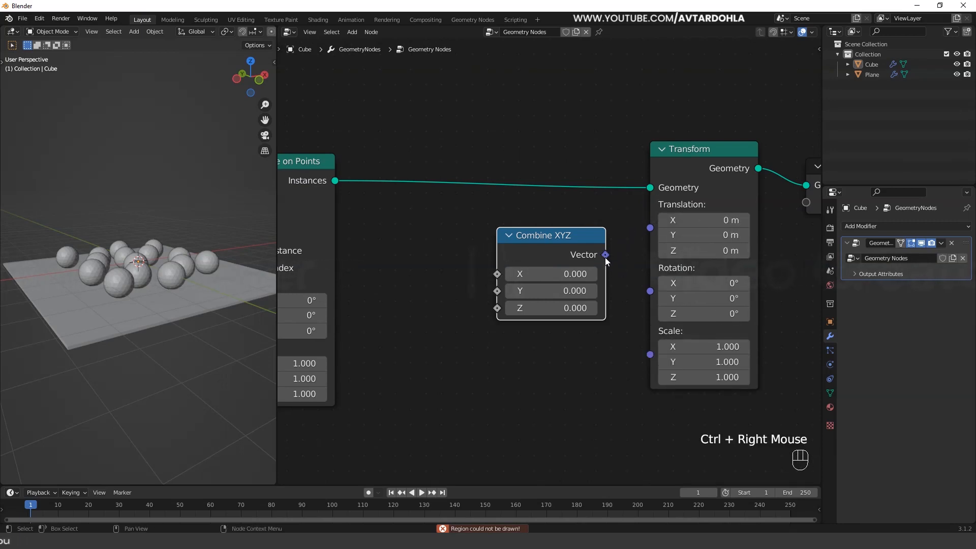
{"action": "left_click_drag", "start_coordinate": [606, 255], "coordinate": [652, 227]}
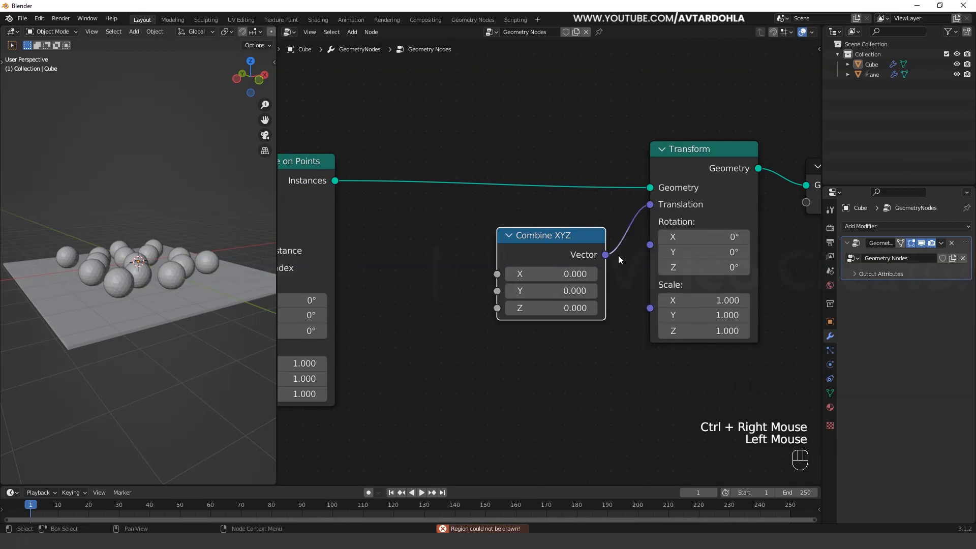
{"action": "middle_click_drag", "start_coordinate": [618, 256], "coordinate": [679, 245]}
{"action": "scroll", "coordinate": [642, 249], "scroll_direction": "down", "scroll_amount": 1}
{"action": "left_click_drag", "start_coordinate": [595, 231], "coordinate": [607, 234]}
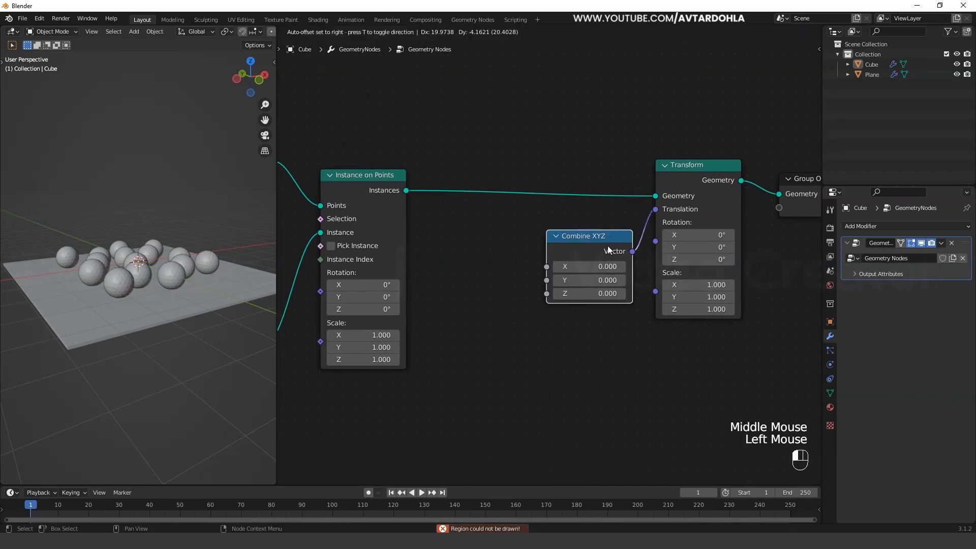
- Try a Z value of 0.4 on Combine XYZ and undo the change
{"action": "middle_click_drag", "start_coordinate": [627, 269], "coordinate": [658, 257]}
{"action": "mouse_move", "coordinate": [618, 286]}
{"action": "left_mouse_down"}
{"action": "mouse_move", "coordinate": [641, 285]}
{"action": "mouse_move", "coordinate": [625, 285]}
{"action": "left_mouse_up"}
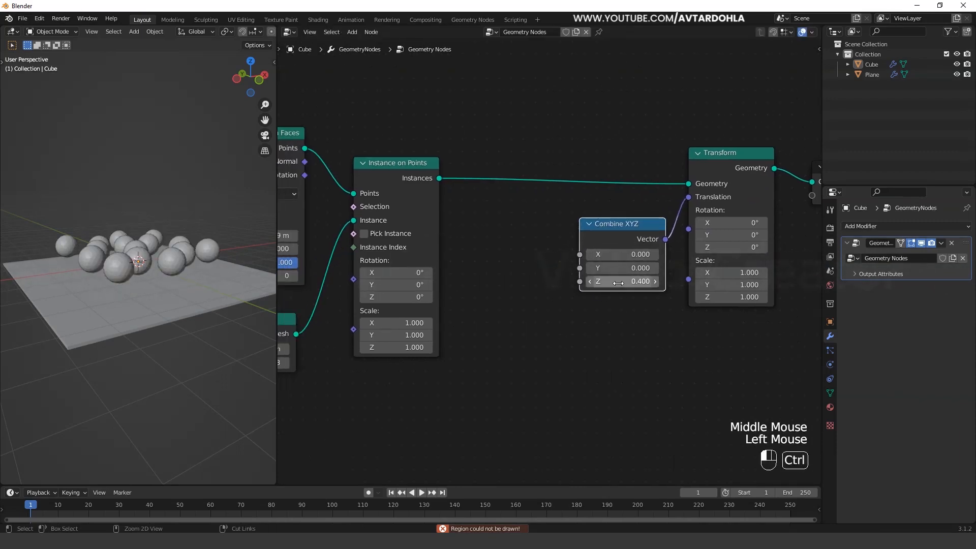
{"action": "key", "text": "ctrl+z"}
- Add a Random Value node and connect its Value output to the Z input of Combine XYZ
{"action": "left_click", "coordinate": [352, 32]}
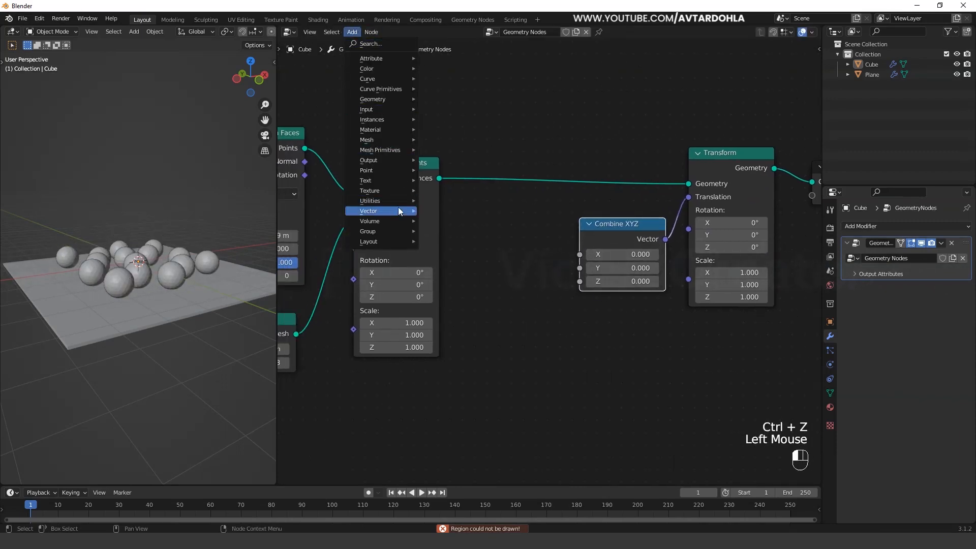
{"action": "mouse_move", "coordinate": [392, 200]}
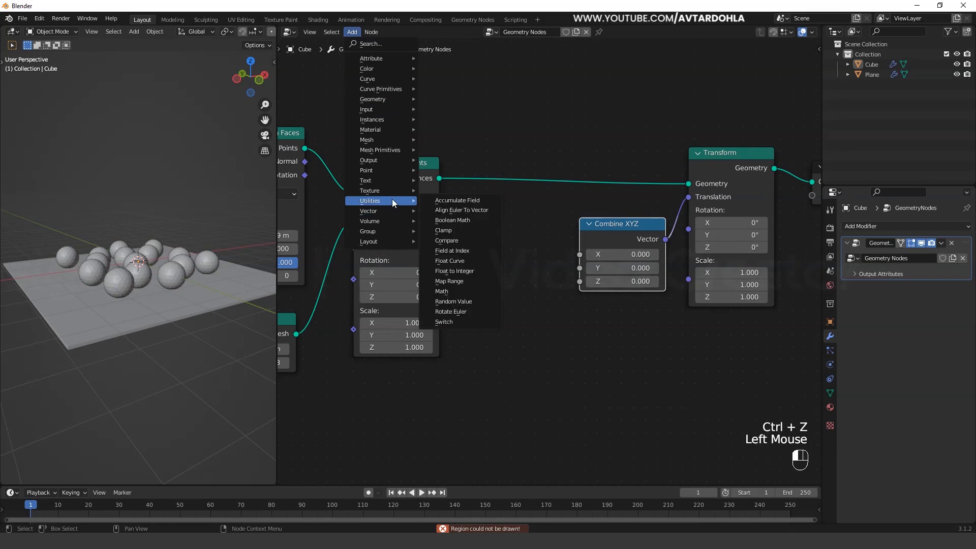
{"action": "left_click", "coordinate": [455, 302]}
{"action": "left_click", "coordinate": [475, 256]}
{"action": "middle_click_drag", "start_coordinate": [566, 274], "coordinate": [614, 264]}
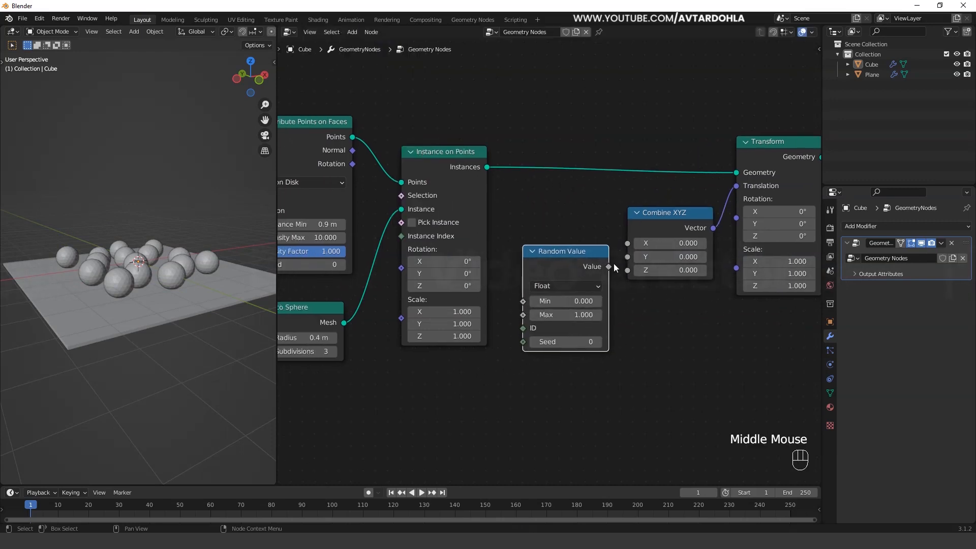
{"action": "left_click_drag", "start_coordinate": [611, 267], "coordinate": [629, 273]}
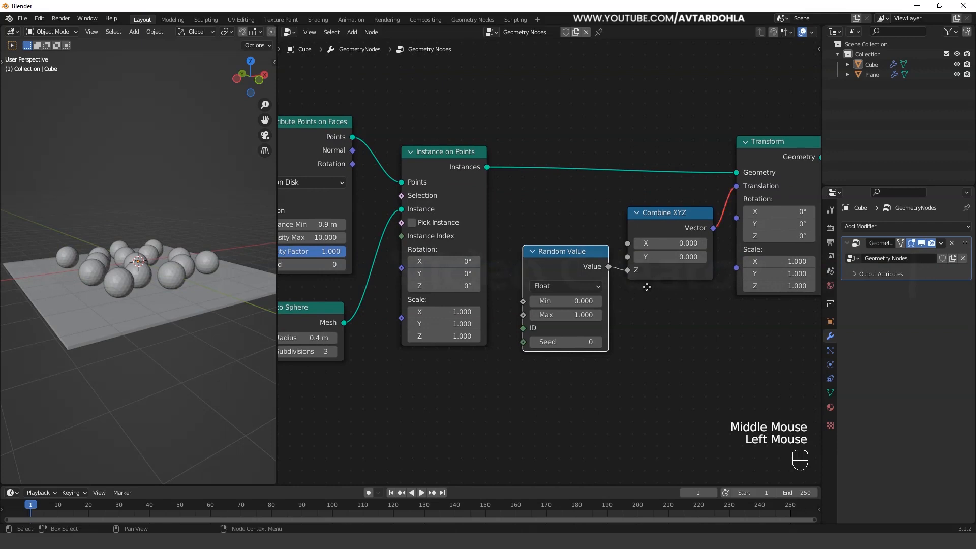
- Inspect the red Translation link and insert a Set Position node between Instance on Points and Transform
{"action": "middle_click_drag", "start_coordinate": [675, 282], "coordinate": [542, 298]}
{"action": "scroll", "coordinate": [580, 287], "scroll_direction": "up", "scroll_amount": 2}
{"action": "middle_click_drag", "start_coordinate": [615, 283], "coordinate": [611, 170]}
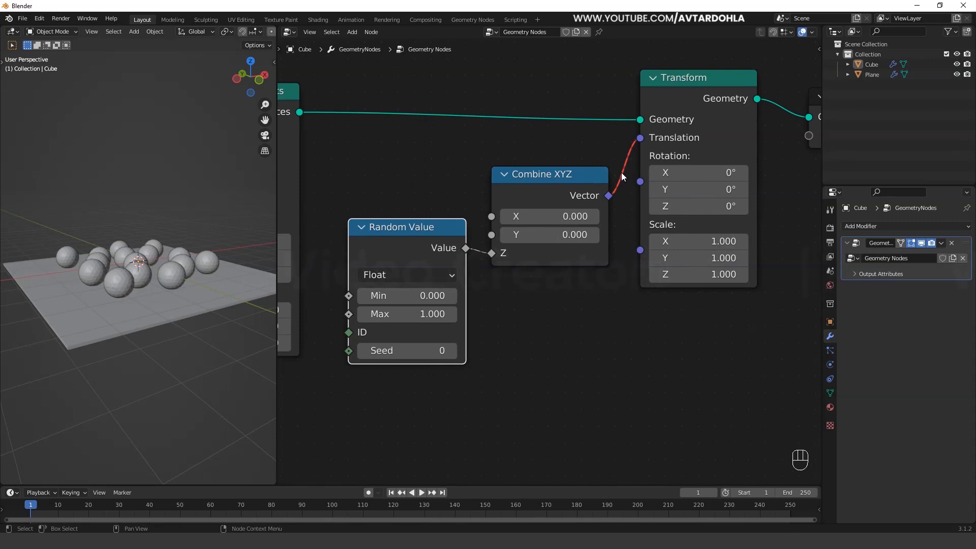
{"action": "scroll", "coordinate": [620, 176], "scroll_direction": "down", "scroll_amount": 2}
{"action": "middle_click_drag", "start_coordinate": [621, 176], "coordinate": [660, 198]}
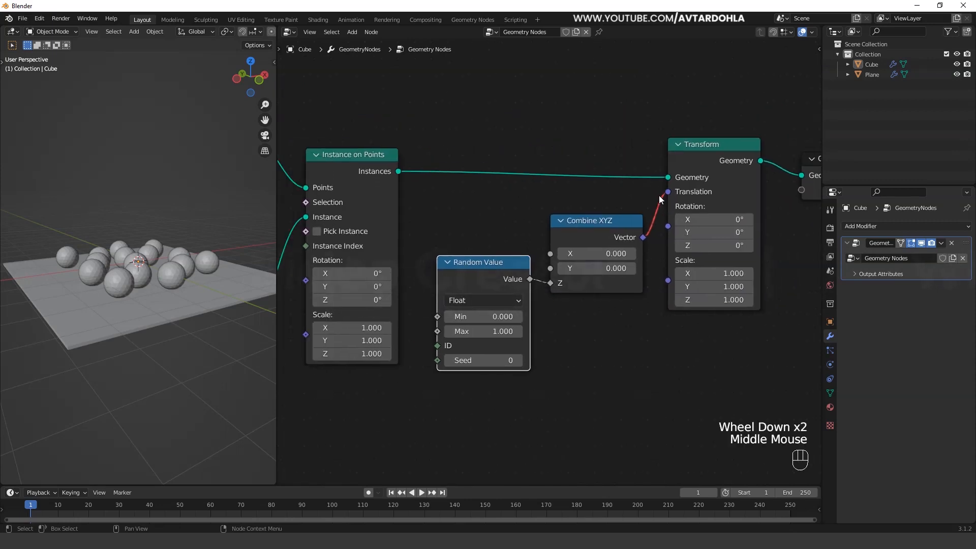
{"action": "left_click", "coordinate": [352, 33]}
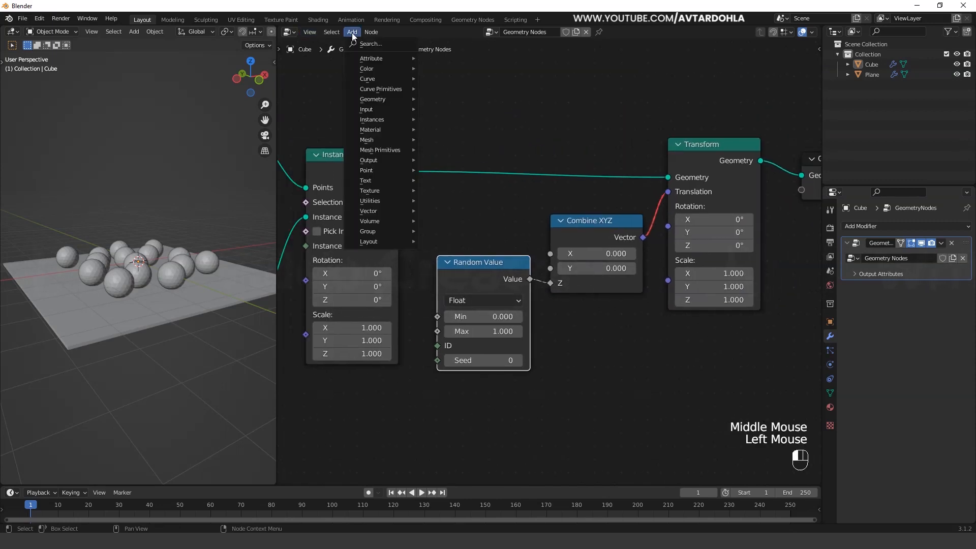
{"action": "mouse_move", "coordinate": [378, 100]}
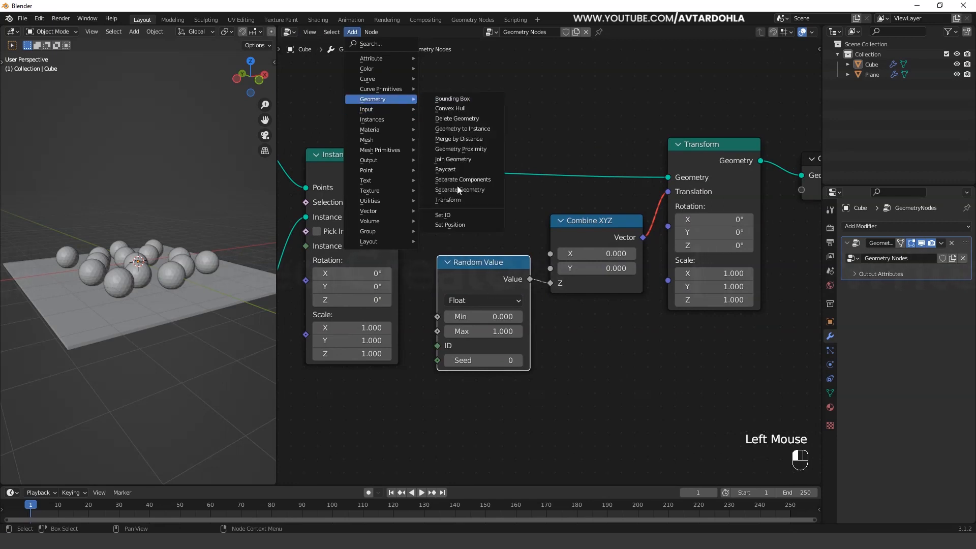
{"action": "left_click", "coordinate": [450, 224]}
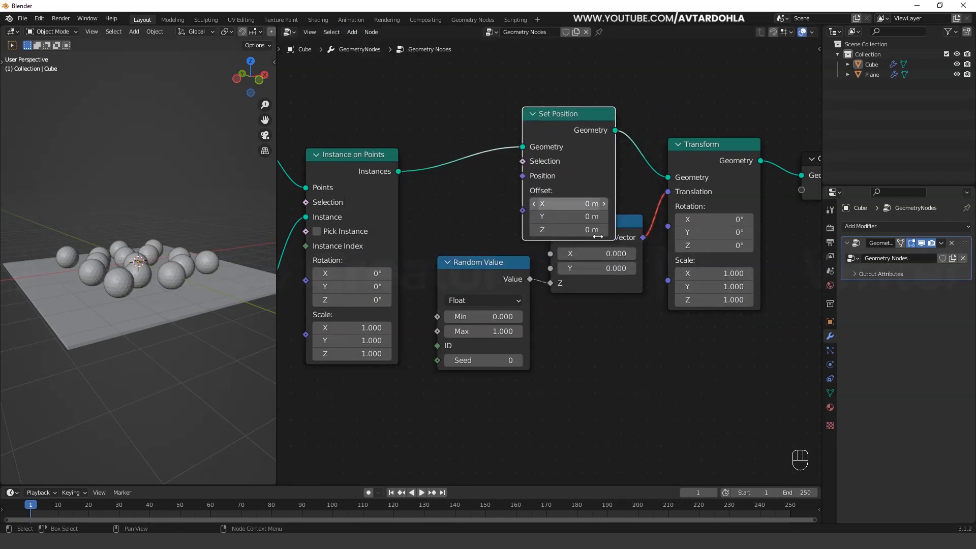
{"action": "left_click", "coordinate": [625, 228]}
{"action": "left_click", "coordinate": [625, 228]}
- Move the Set Position, Transform and Group Output nodes together farther away from Instance on Points
{"action": "scroll", "coordinate": [618, 293], "scroll_direction": "down", "scroll_amount": 3}
{"action": "middle_click_drag", "start_coordinate": [618, 293], "coordinate": [582, 300]}
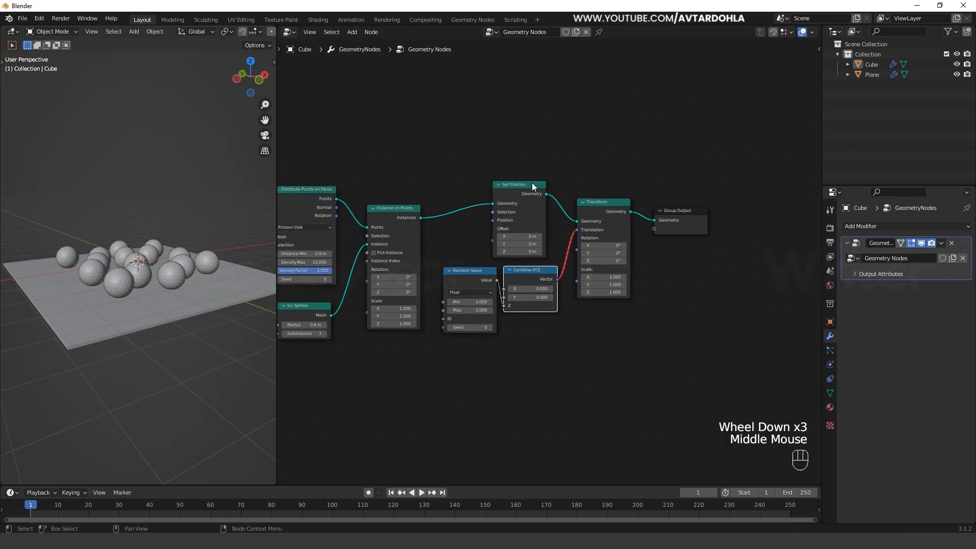
{"action": "left_click_drag", "start_coordinate": [497, 141], "coordinate": [648, 230]}
{"action": "left_click_drag", "start_coordinate": [608, 193], "coordinate": [681, 188]}
{"action": "scroll", "coordinate": [643, 304], "scroll_direction": "up", "scroll_amount": 2}
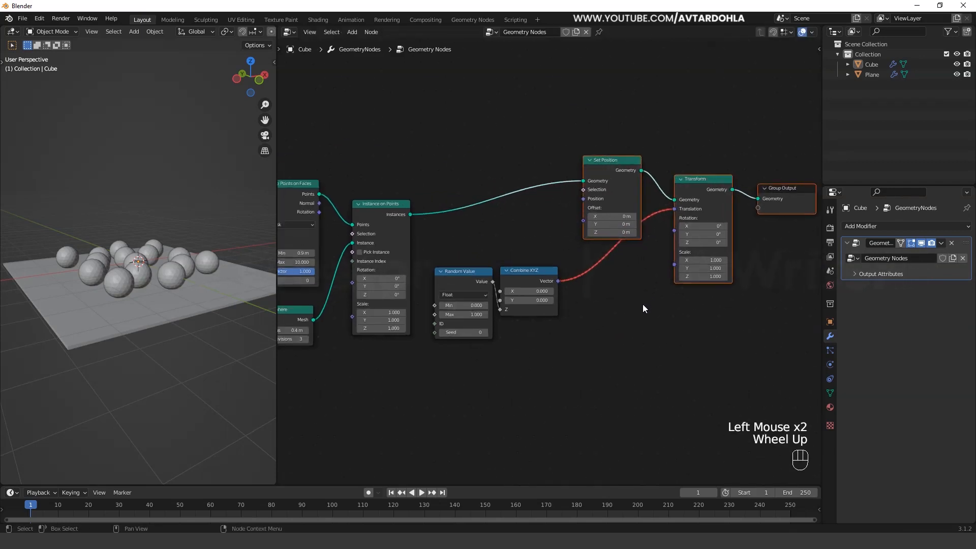
{"action": "middle_click_drag", "start_coordinate": [643, 304], "coordinate": [620, 310]}
{"action": "left_click", "coordinate": [620, 310]}
- Undo the stray adjustment and cut the link between Combine XYZ and the Transform's Translation
{"action": "left_click_drag", "start_coordinate": [645, 249], "coordinate": [621, 249]}
{"action": "key", "text": "ctrl+z"}
{"action": "right_click_drag", "start_coordinate": [584, 282], "coordinate": [572, 295], "text": "ctrl"}
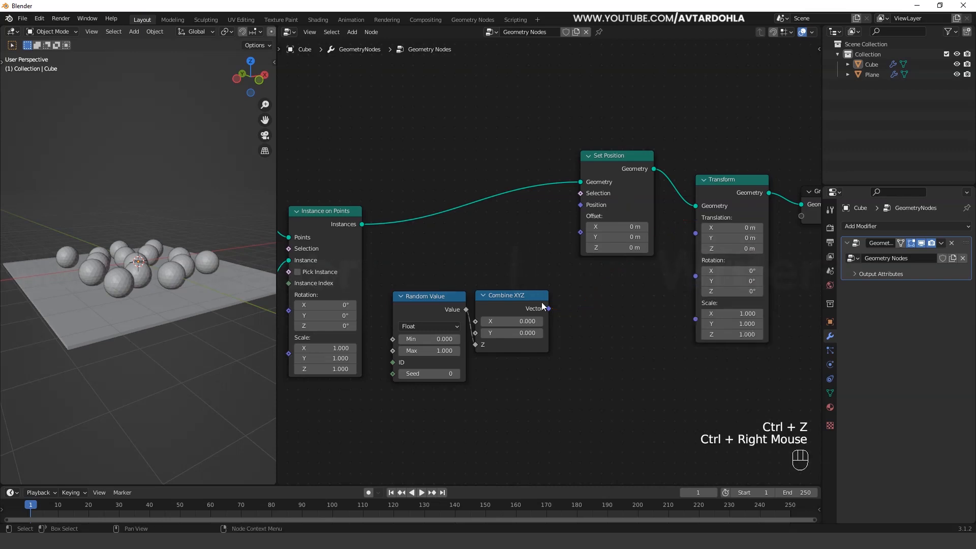
- Try linking Combine XYZ to Set Position's Offset, and cut both that link and the one from Random Value
{"action": "left_click_drag", "start_coordinate": [536, 295], "coordinate": [582, 232]}
{"action": "scroll", "coordinate": [564, 253], "scroll_direction": "up", "scroll_amount": 2}
{"action": "right_click_drag", "start_coordinate": [565, 253], "coordinate": [581, 333], "text": "ctrl"}
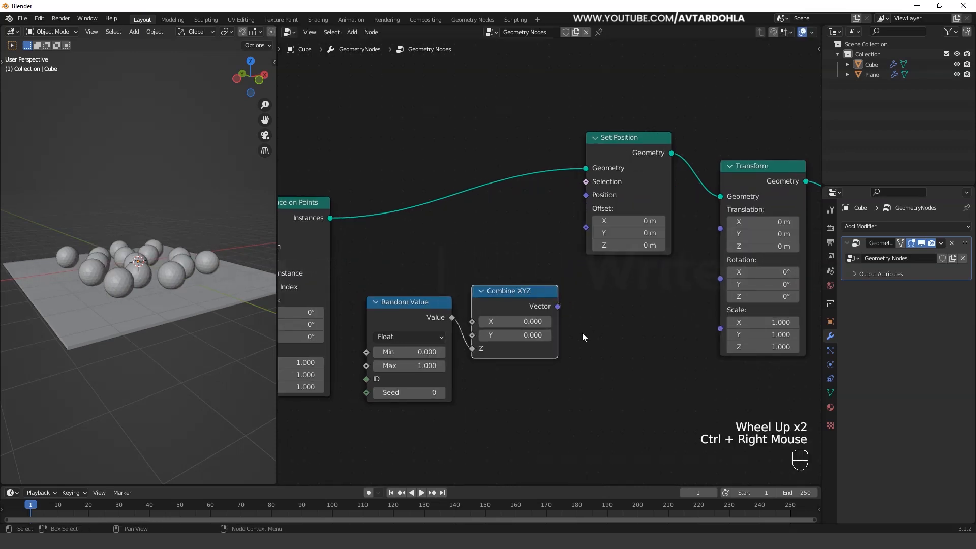
{"action": "scroll", "coordinate": [582, 332], "scroll_direction": "up", "scroll_amount": 2}
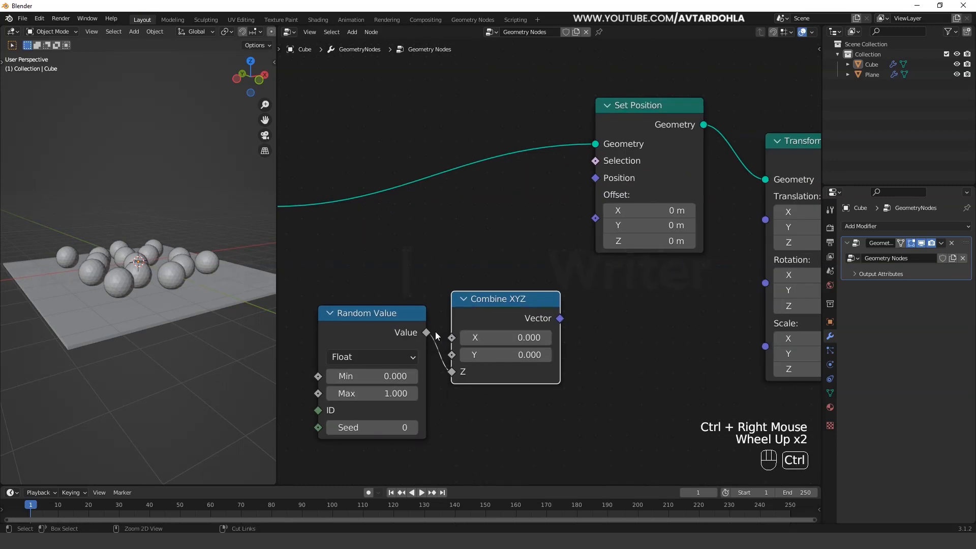
{"action": "right_click_drag", "start_coordinate": [435, 331], "coordinate": [558, 333], "text": "ctrl"}
- Connect Combine XYZ's Vector to Set Position's Offset and Random Value's output to the Z input of Combine XYZ
{"action": "left_click_drag", "start_coordinate": [560, 318], "coordinate": [591, 235]}
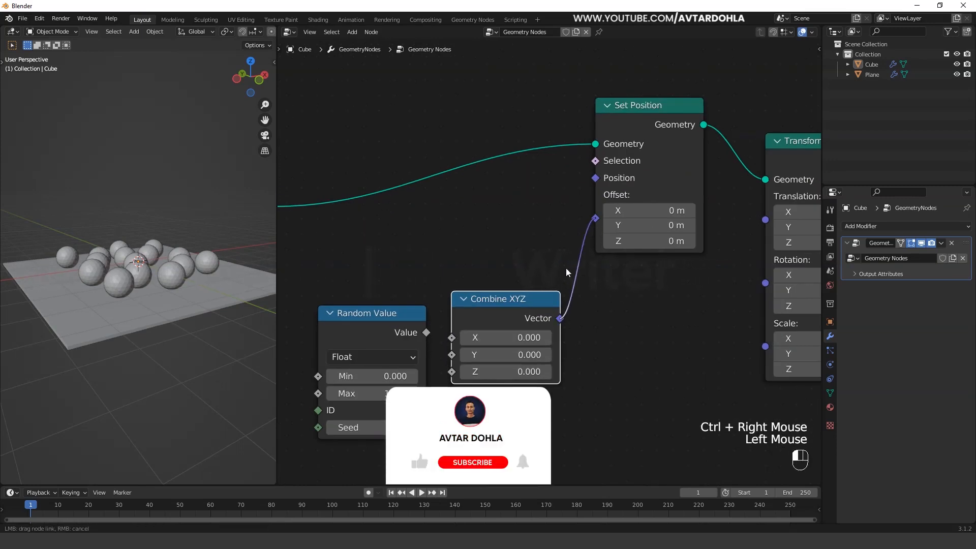
{"action": "left_click_drag", "start_coordinate": [565, 267], "coordinate": [567, 268]}
{"action": "left_click_drag", "start_coordinate": [426, 332], "coordinate": [451, 371]}
- Reposition the Combine XYZ and Random Value nodes closer to the Set Position node's Offset input
{"action": "scroll", "coordinate": [550, 356], "scroll_direction": "down", "scroll_amount": 2}
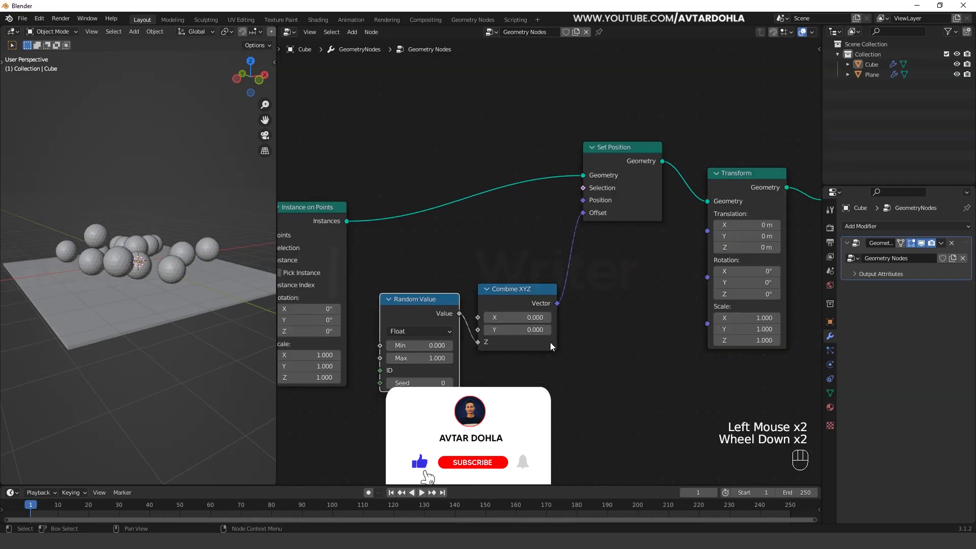
{"action": "middle_click_drag", "start_coordinate": [550, 343], "coordinate": [597, 346]}
{"action": "left_click_drag", "start_coordinate": [559, 297], "coordinate": [573, 251]}
{"action": "left_click_drag", "start_coordinate": [486, 308], "coordinate": [503, 294]}
{"action": "middle_click_drag", "start_coordinate": [504, 294], "coordinate": [469, 272]}
{"action": "scroll", "coordinate": [497, 362], "scroll_direction": "down", "scroll_amount": 2}
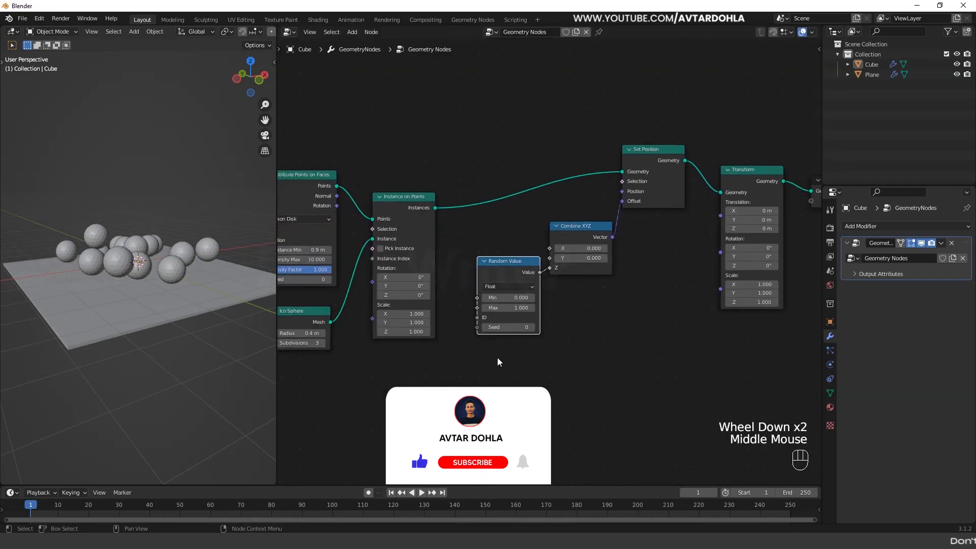
- Try a higher Max and a Min of -0.3 on the Random Value node in front view, and undo both changes
{"action": "scroll", "coordinate": [498, 362], "scroll_direction": "up", "scroll_amount": 1}
{"action": "scroll", "coordinate": [204, 317], "scroll_direction": "up", "scroll_amount": 1}
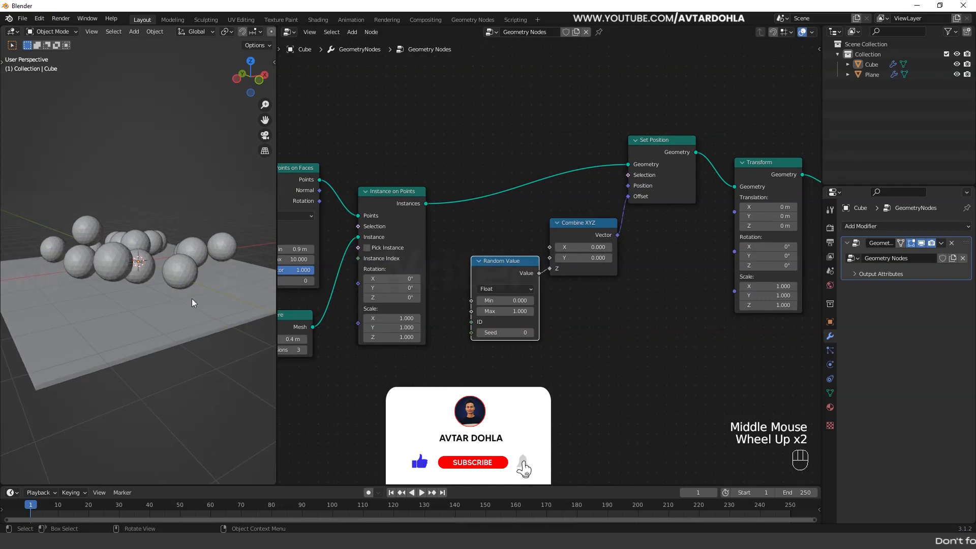
{"action": "scroll", "coordinate": [191, 298], "scroll_direction": "down", "scroll_amount": 1}
{"action": "mouse_move", "coordinate": [191, 298]}
{"action": "middle_mouse_down"}
{"action": "mouse_move", "coordinate": [186, 265]}
{"action": "mouse_move", "coordinate": [192, 278]}
{"action": "middle_mouse_up"}
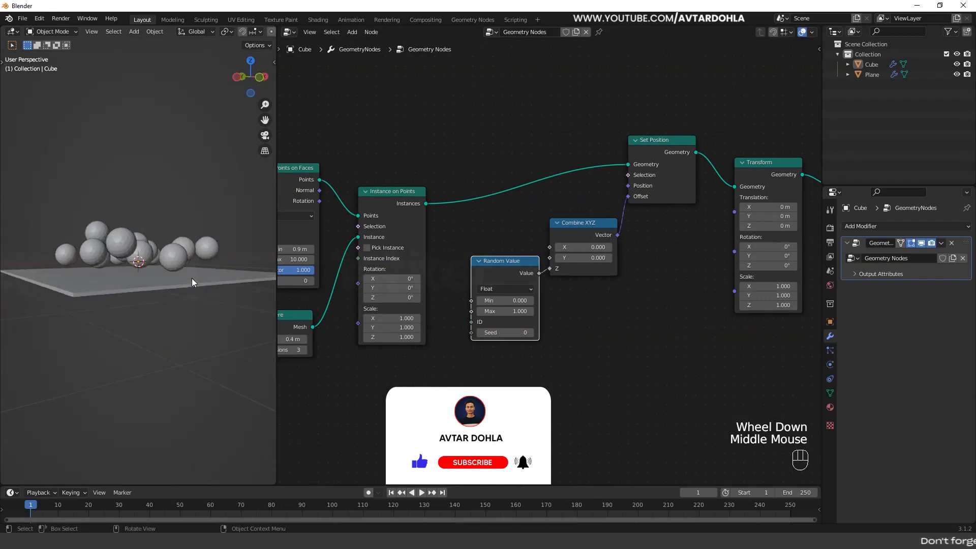
{"action": "key", "text": "KP_1"}
{"action": "scroll", "coordinate": [544, 339], "scroll_direction": "up", "scroll_amount": 2}
{"action": "left_click", "coordinate": [508, 329]}
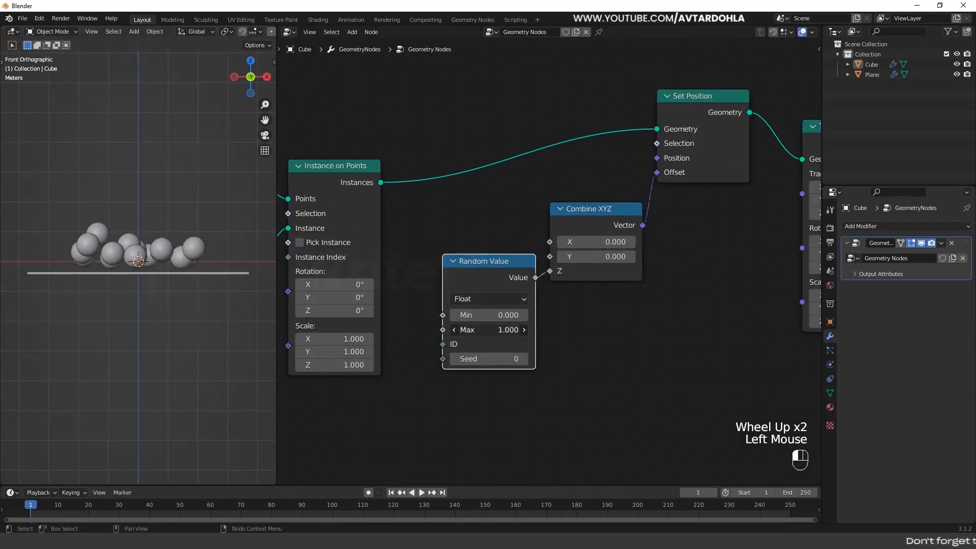
{"action": "left_click_drag", "start_coordinate": [508, 329], "coordinate": [552, 330]}
{"action": "key", "text": "ctrl+z"}
{"action": "left_click_drag", "start_coordinate": [488, 314], "coordinate": [472, 315]}
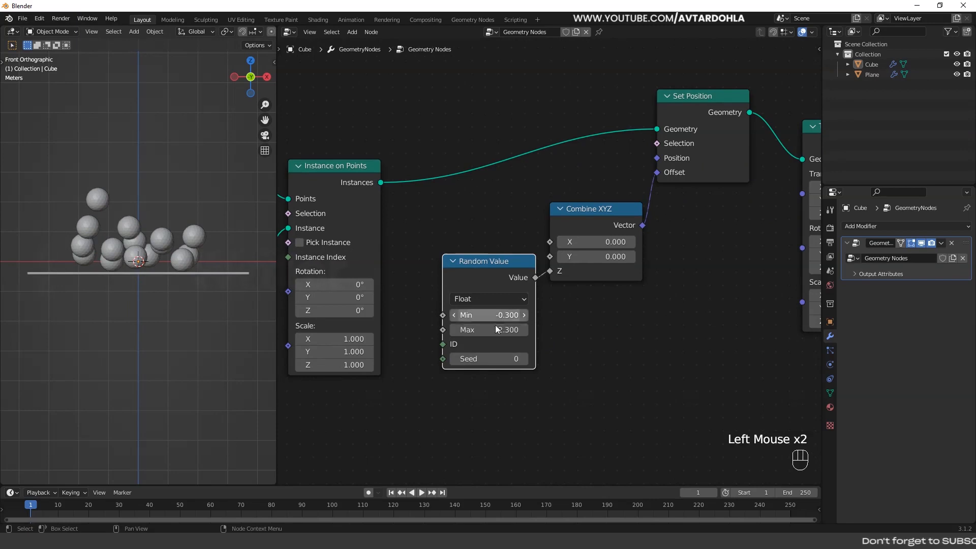
{"action": "key", "text": "ctrl+z"}
{"action": "key", "text": "ctrl+z"}
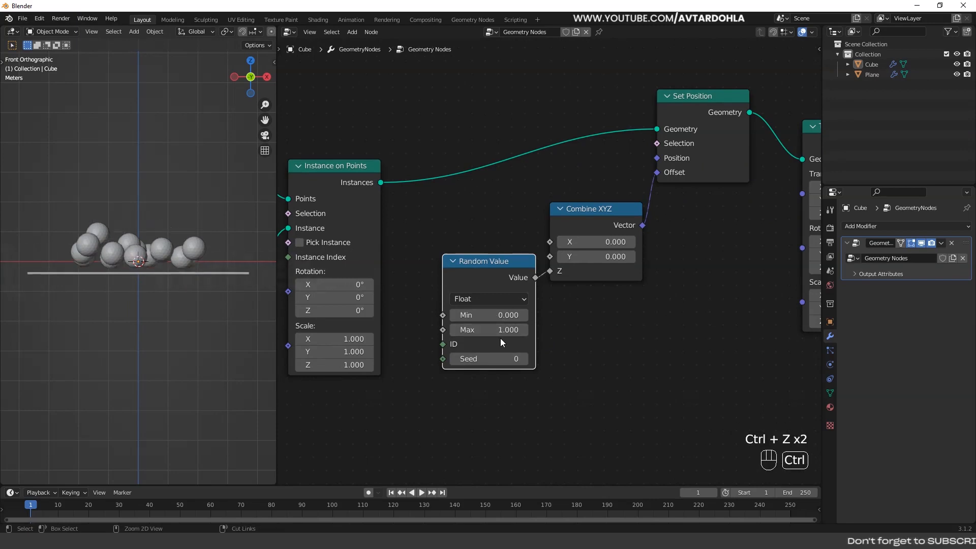
- Try Random Value's Min at -0.3 while viewing the spheres against the plane up close, and undo it
{"action": "middle_click_drag", "start_coordinate": [138, 305], "coordinate": [189, 327]}
{"action": "scroll", "coordinate": [163, 310], "scroll_direction": "up", "scroll_amount": 1}
{"action": "key", "text": "KP_1"}
{"action": "scroll", "coordinate": [161, 310], "scroll_direction": "up", "scroll_amount": 1}
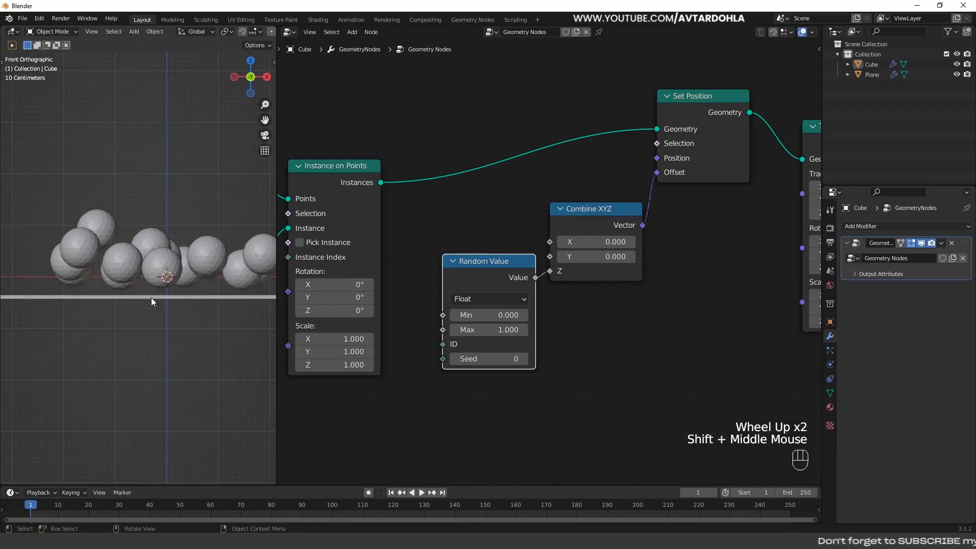
{"action": "left_click_drag", "start_coordinate": [489, 315], "coordinate": [471, 315]}
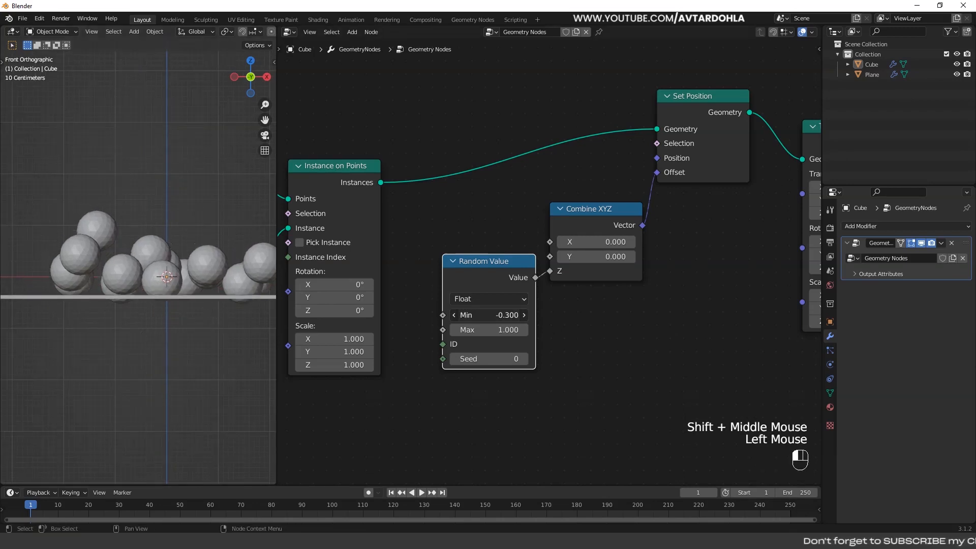
{"action": "key", "text": "ctrl+z"}
- Select the base plane and move it up along Z, closer to the underside of the spheres
{"action": "left_click", "coordinate": [203, 311]}
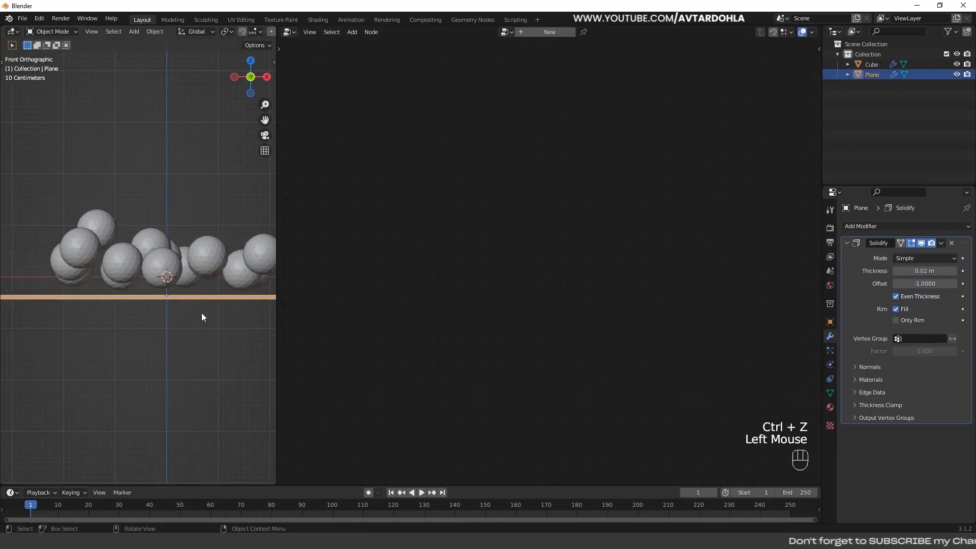
{"action": "key", "text": "g"}
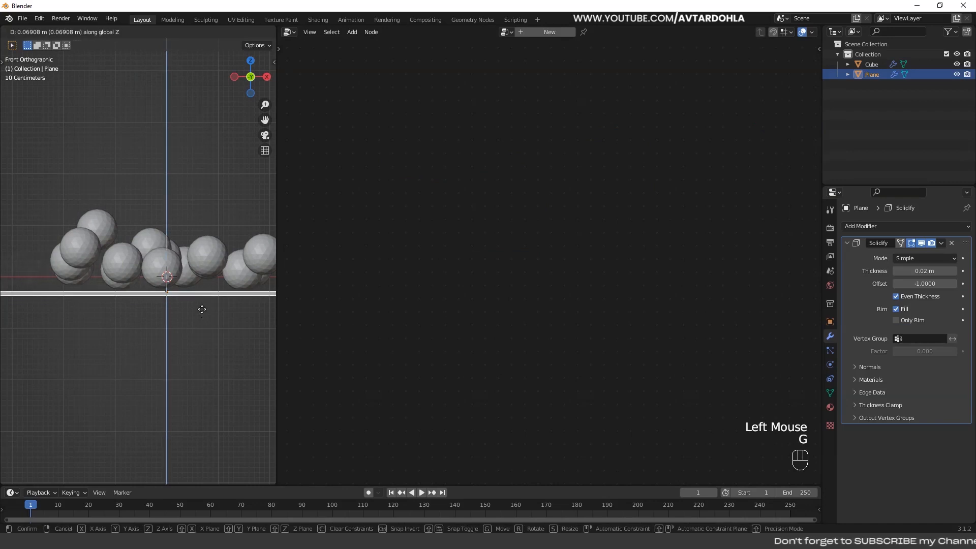
{"action": "left_click", "coordinate": [168, 321]}
{"action": "left_click", "coordinate": [167, 323]}
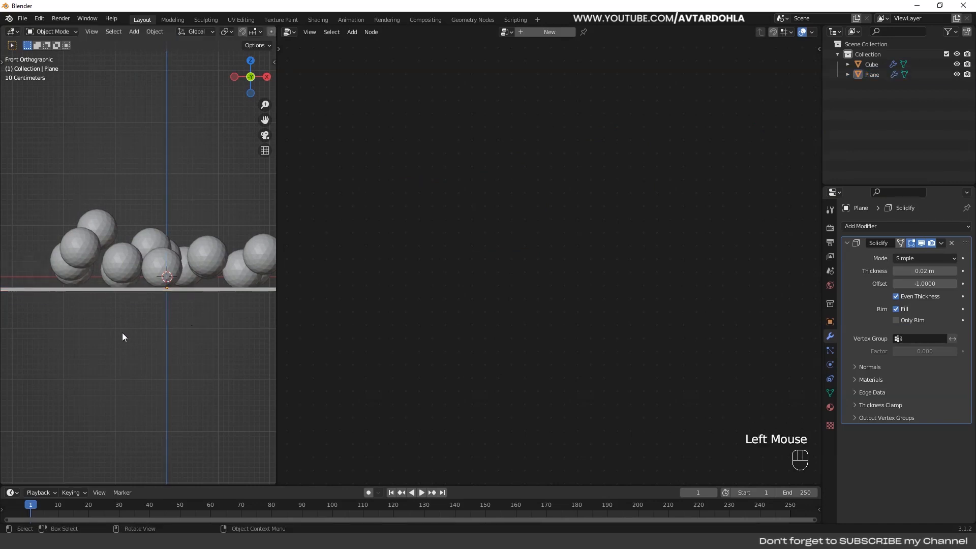
{"action": "middle_click_drag", "start_coordinate": [122, 332], "coordinate": [134, 329]}
- Reselect the scattered spheres and try other Min and Max values on their Random Value node, undoing the changes
{"action": "left_click", "coordinate": [157, 282]}
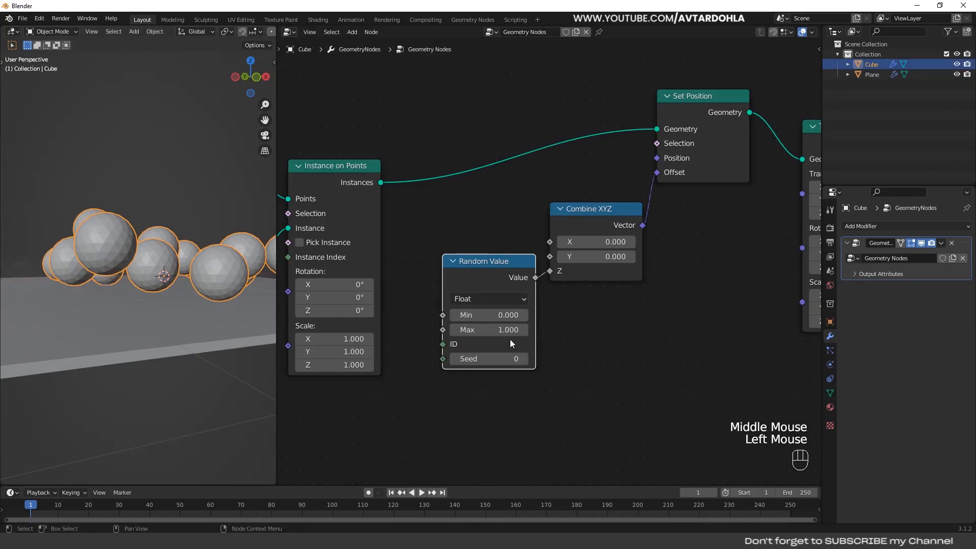
{"action": "scroll", "coordinate": [589, 342], "scroll_direction": "down", "scroll_amount": 2}
{"action": "middle_click_drag", "start_coordinate": [588, 340], "coordinate": [595, 337]}
{"action": "mouse_move", "coordinate": [501, 306]}
{"action": "left_mouse_down"}
{"action": "mouse_move", "coordinate": [523, 306]}
{"action": "mouse_move", "coordinate": [488, 306]}
{"action": "left_mouse_up"}
{"action": "scroll", "coordinate": [96, 287], "scroll_direction": "down", "scroll_amount": 3}
{"action": "middle_click_drag", "start_coordinate": [147, 302], "coordinate": [140, 304]}
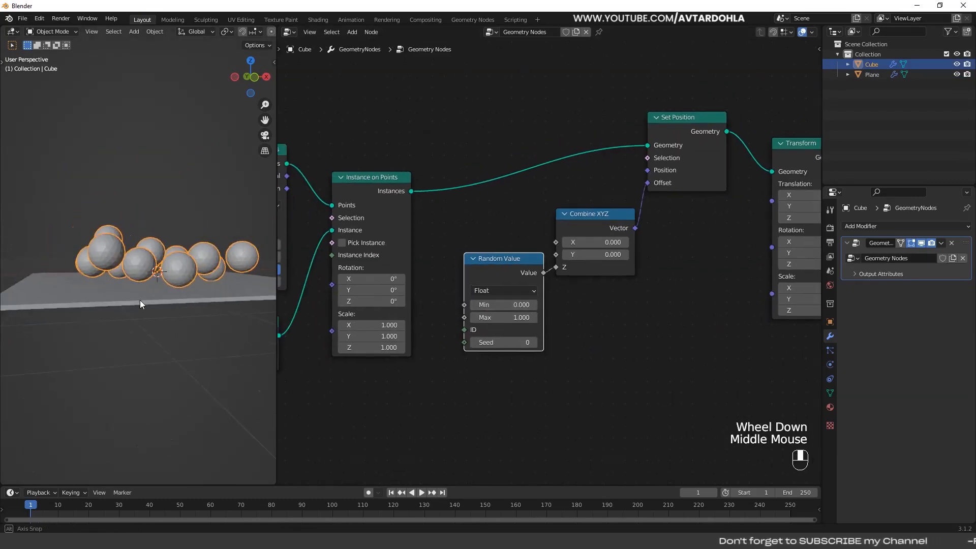
{"action": "left_click_drag", "start_coordinate": [488, 308], "coordinate": [509, 317]}
{"action": "key", "text": "ctrl+z"}
- Set the Random Value node's Max to 0
{"action": "double_click", "coordinate": [506, 319]}
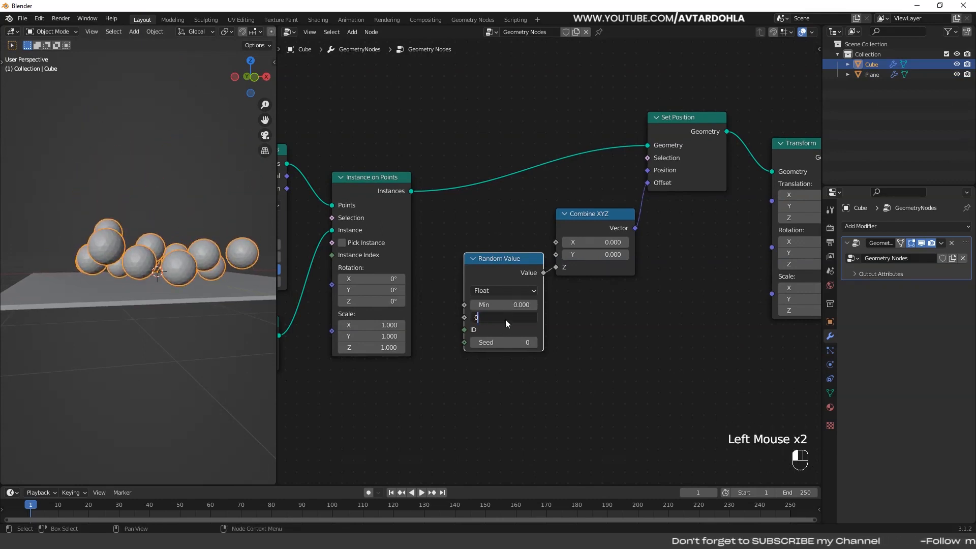
{"action": "type", "text": "0"}
{"action": "key", "text": "Return"}
- In front view, select the base plane and lower it along Z until it sits just beneath the spheres
{"action": "middle_click_drag", "start_coordinate": [106, 305], "coordinate": [111, 286]}
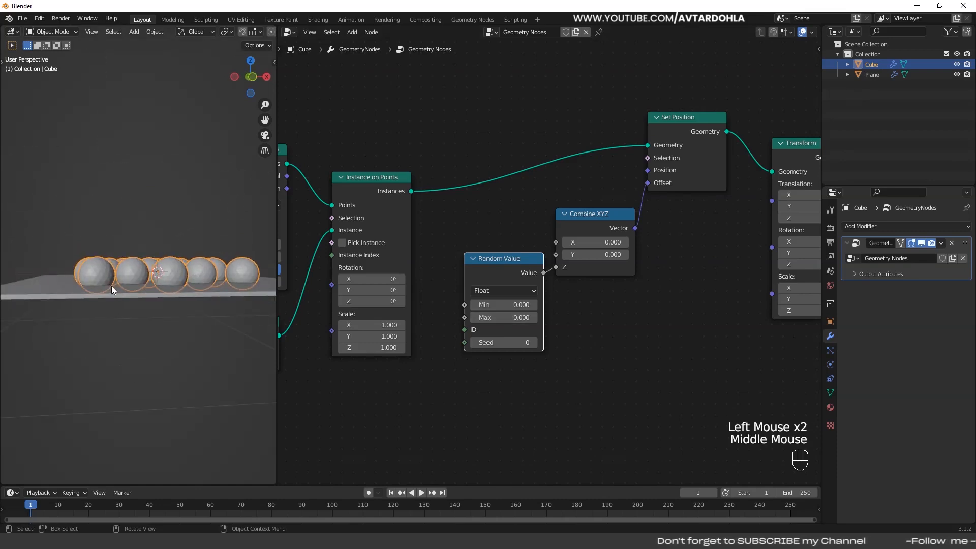
{"action": "key", "text": "KP_1"}
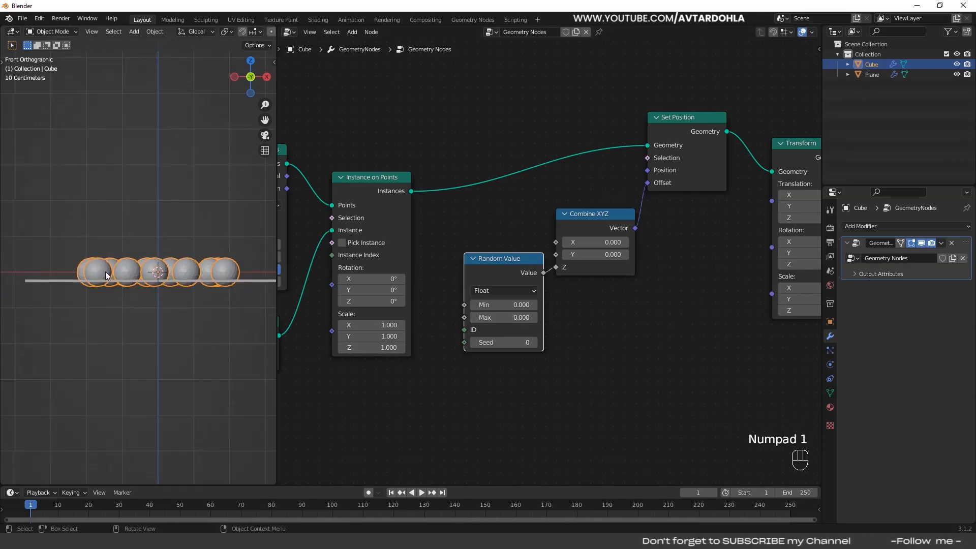
{"action": "left_click", "coordinate": [52, 287]}
{"action": "left_click", "coordinate": [68, 284]}
{"action": "key", "text": "g"}
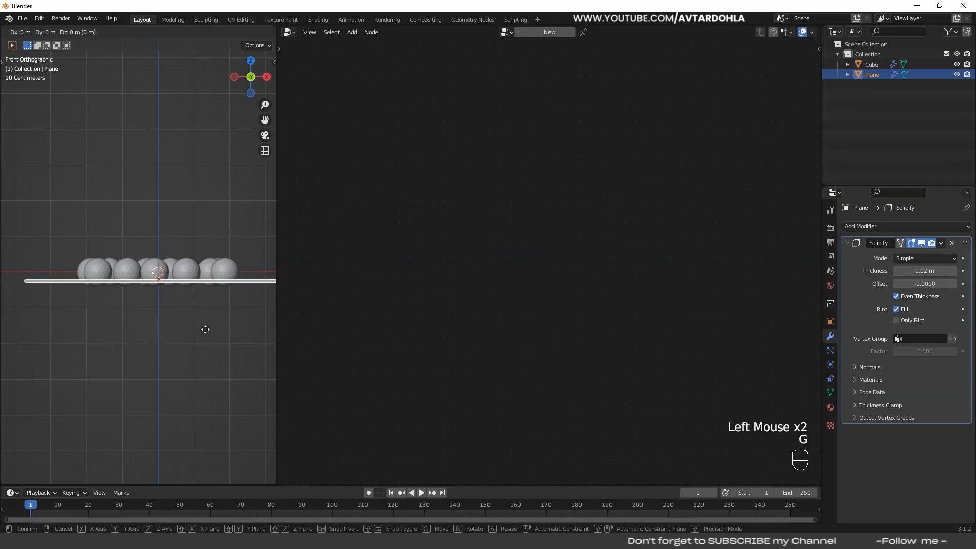
{"action": "key", "text": "z"}
{"action": "left_click", "coordinate": [205, 335]}
{"action": "scroll", "coordinate": [142, 323], "scroll_direction": "up", "scroll_amount": 2}
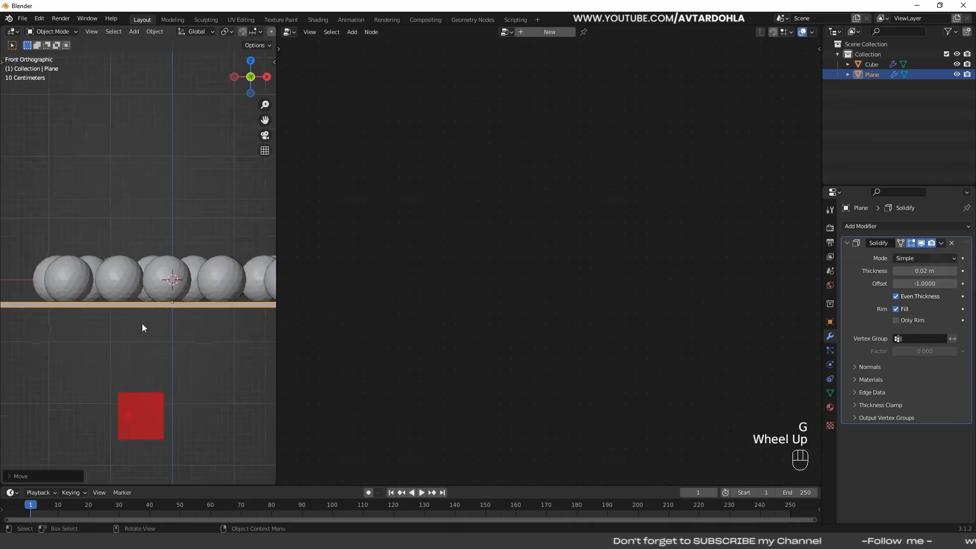
- Reselect the scattered spheres to bring their node tree back into the node editor
{"action": "middle_click_drag", "start_coordinate": [142, 323], "coordinate": [167, 334]}
{"action": "scroll", "coordinate": [151, 327], "scroll_direction": "down", "scroll_amount": 1}
{"action": "scroll", "coordinate": [151, 328], "scroll_direction": "down", "scroll_amount": 2}
{"action": "left_click", "coordinate": [133, 280]}
{"action": "middle_click_drag", "start_coordinate": [134, 280], "coordinate": [158, 341]}
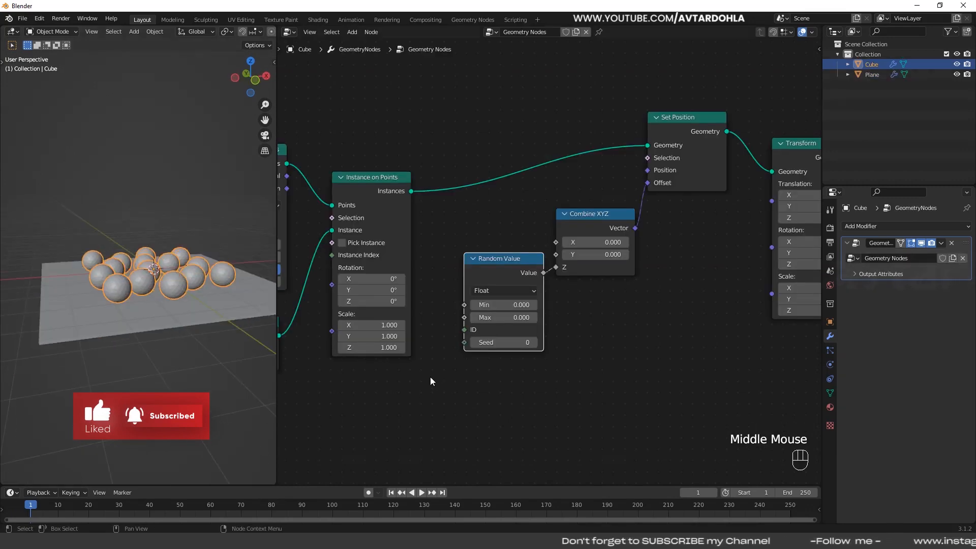
- Try raising Random Value's Min to 2.6 and undo the change
{"action": "left_click", "coordinate": [146, 392]}
{"action": "scroll", "coordinate": [190, 349], "scroll_direction": "up", "scroll_amount": 1}
{"action": "scroll", "coordinate": [190, 351], "scroll_direction": "up", "scroll_amount": 1}
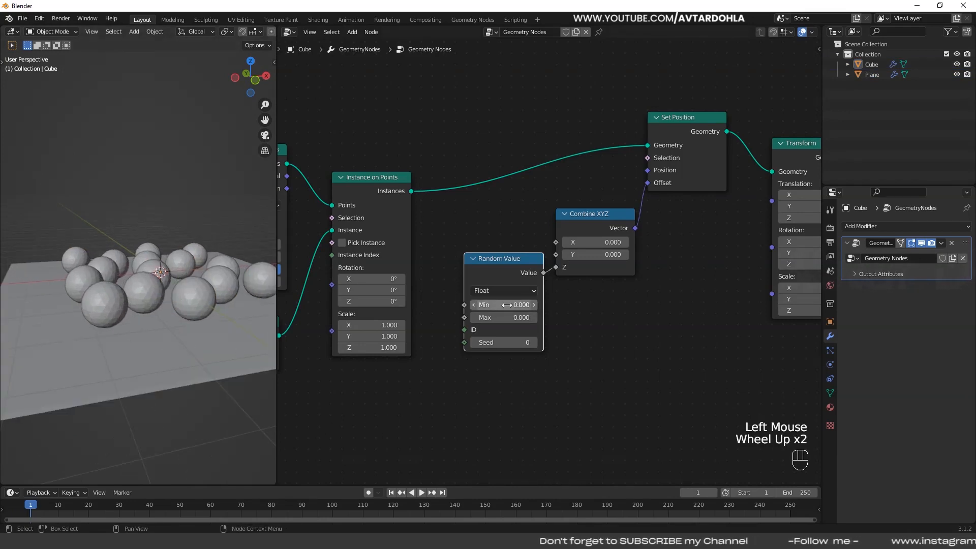
{"action": "left_click_drag", "start_coordinate": [501, 304], "coordinate": [511, 304]}
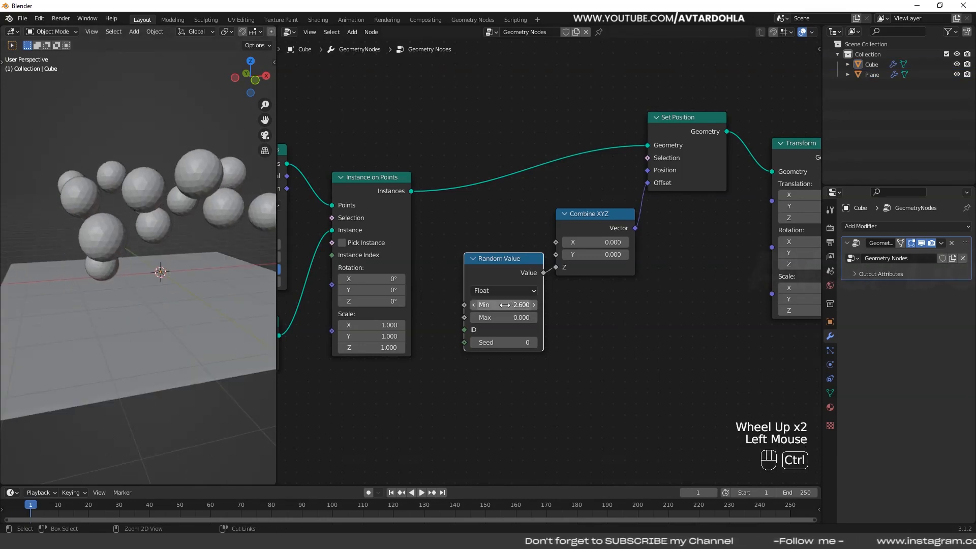
{"action": "key", "text": "ctrl+z"}
{"action": "scroll", "coordinate": [206, 316], "scroll_direction": "down", "scroll_amount": 2}
{"action": "middle_click_drag", "start_coordinate": [203, 312], "coordinate": [128, 487]}
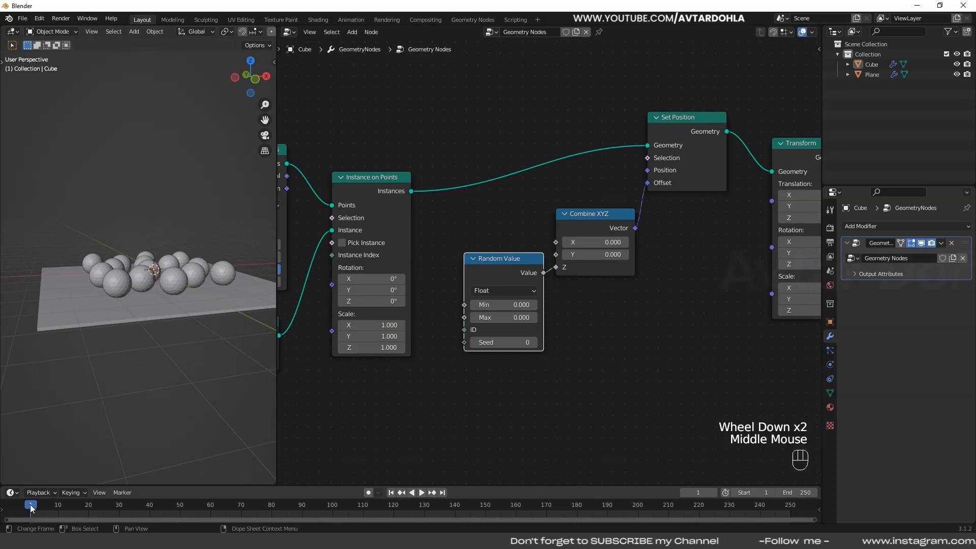
- Keyframe Random Value's Min of 0 at frame 1, reselect the spheres and enlarge the timeline area
{"action": "right_click", "coordinate": [490, 301]}
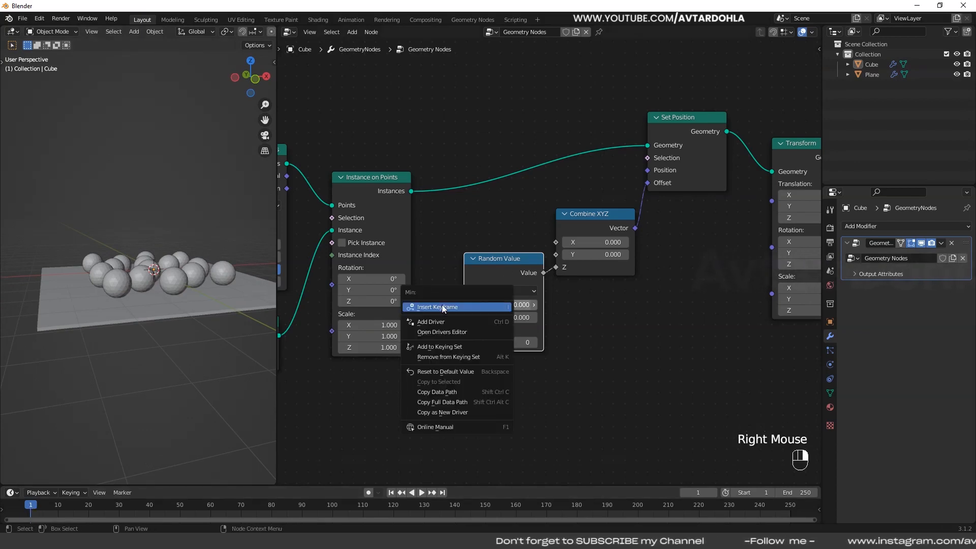
{"action": "left_click", "coordinate": [461, 307]}
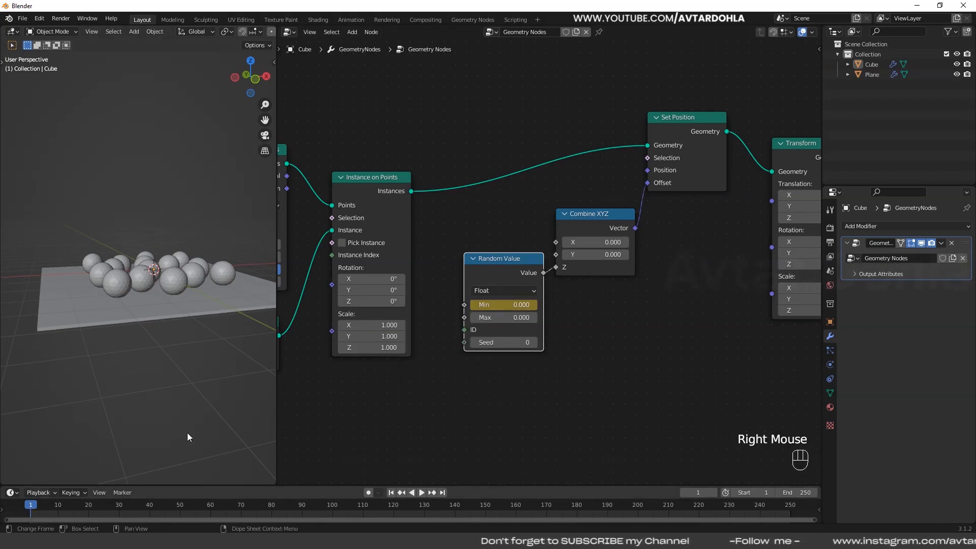
{"action": "left_click", "coordinate": [166, 275]}
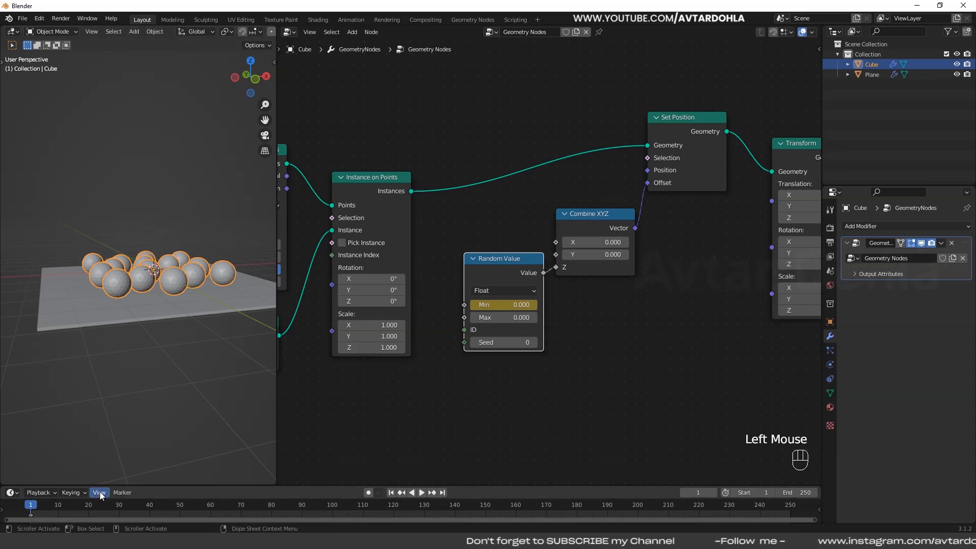
{"action": "left_click_drag", "start_coordinate": [104, 486], "coordinate": [103, 473]}
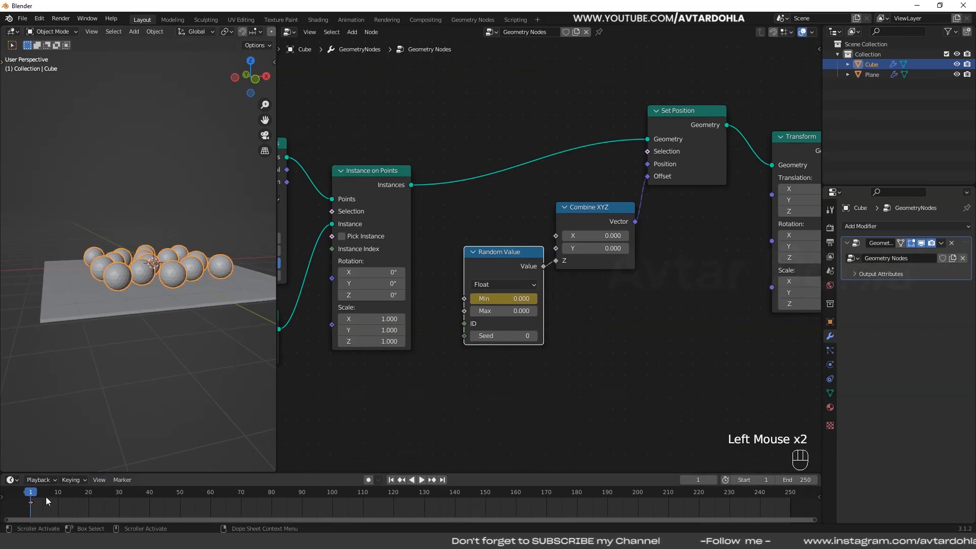
- At frame 30, set Random Value's Min to 3.1 and insert a keyframe on it
{"action": "left_click_drag", "start_coordinate": [37, 494], "coordinate": [121, 497]}
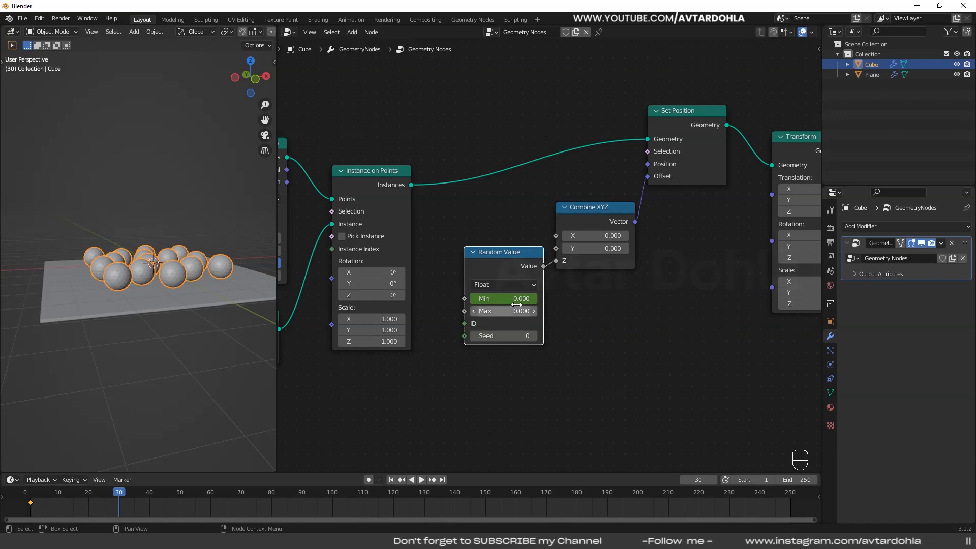
{"action": "left_click_drag", "start_coordinate": [517, 300], "coordinate": [567, 300]}
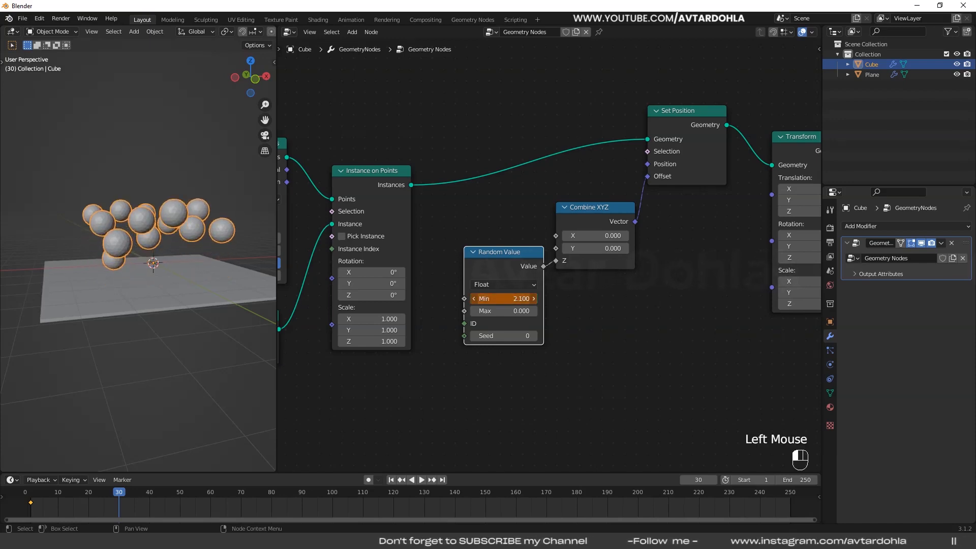
{"action": "left_click", "coordinate": [507, 300]}
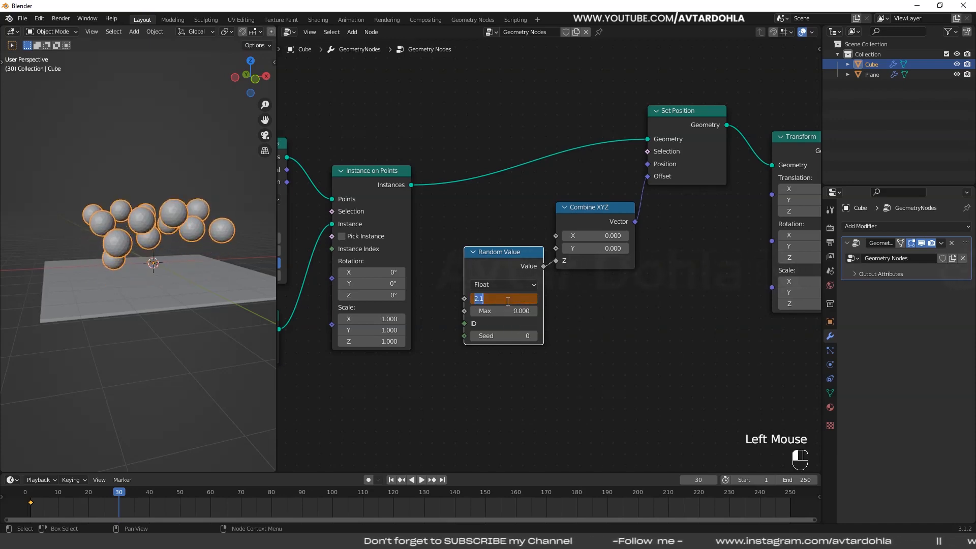
{"action": "type", "text": "3.1"}
{"action": "key", "text": "Return"}
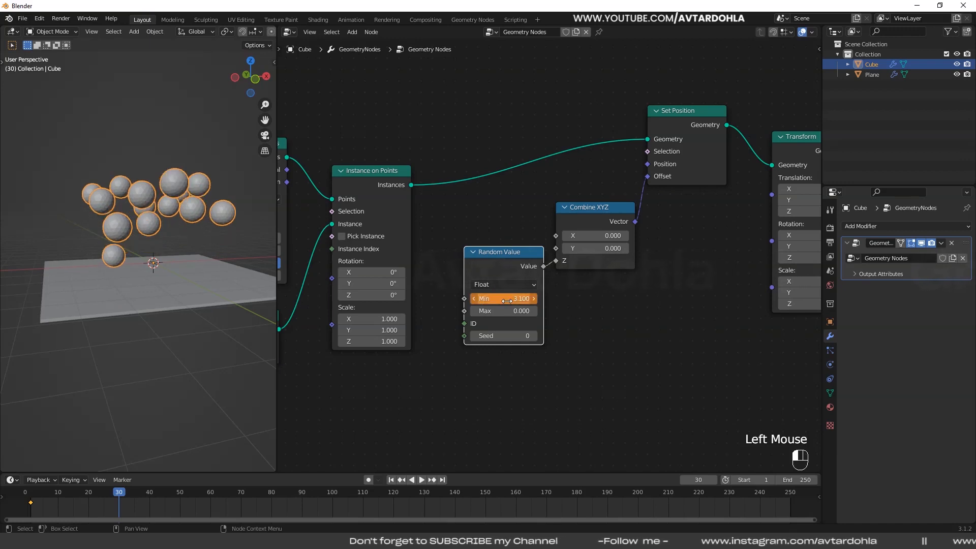
{"action": "right_click", "coordinate": [507, 301]}
{"action": "left_click", "coordinate": [507, 301]}
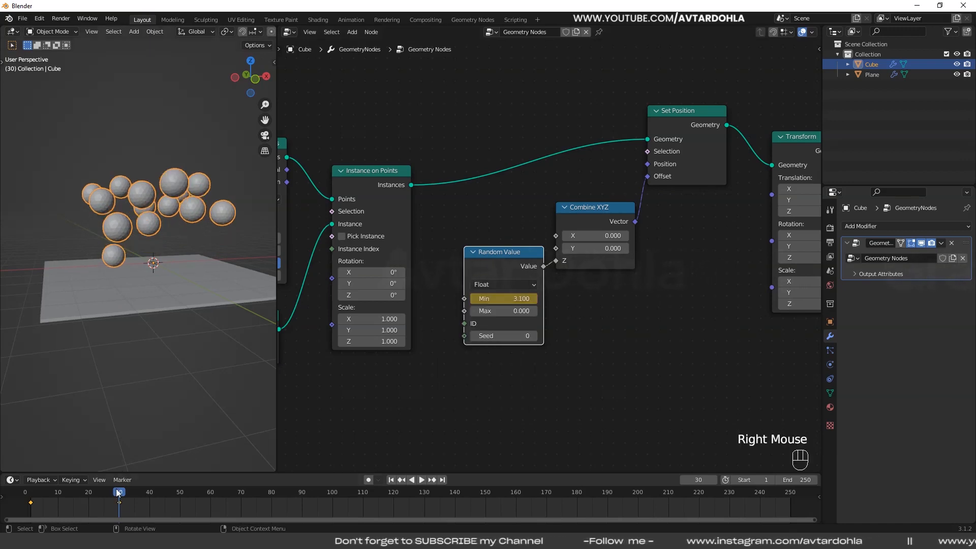
- Copy the frame 1 keyframe of the Min value and paste it at frame 60
{"action": "left_click_drag", "start_coordinate": [138, 495], "coordinate": [212, 496]}
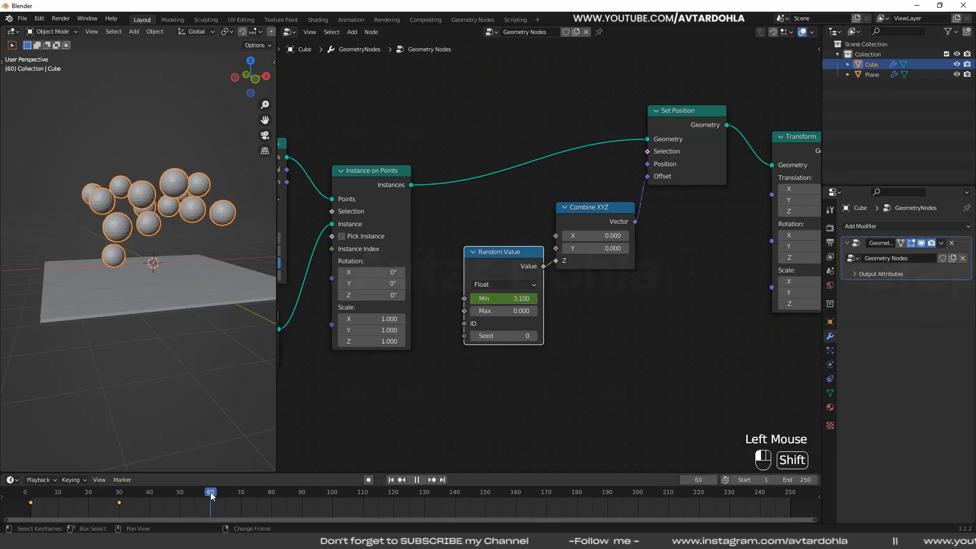
{"action": "left_click", "coordinate": [33, 504]}
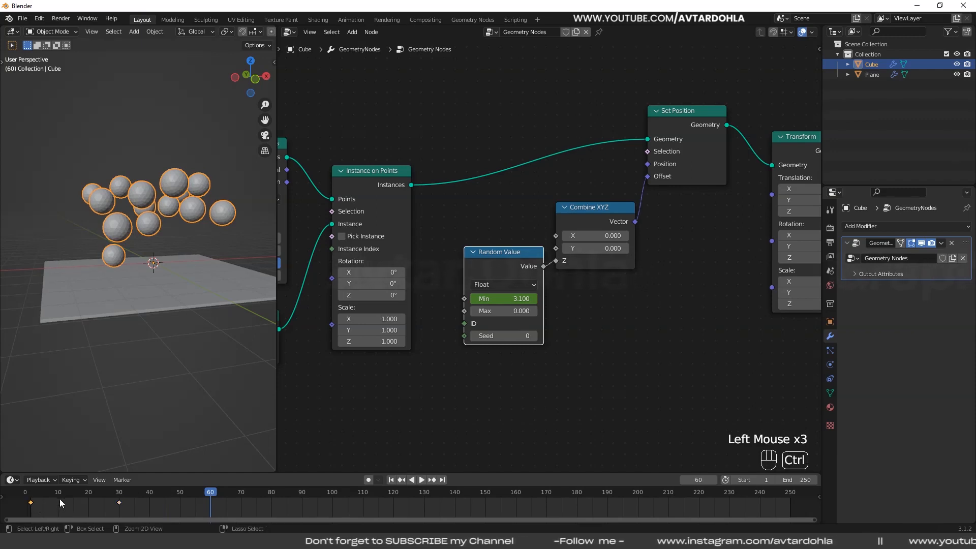
{"action": "key", "text": "ctrl+v"}
{"action": "key", "text": "space"}
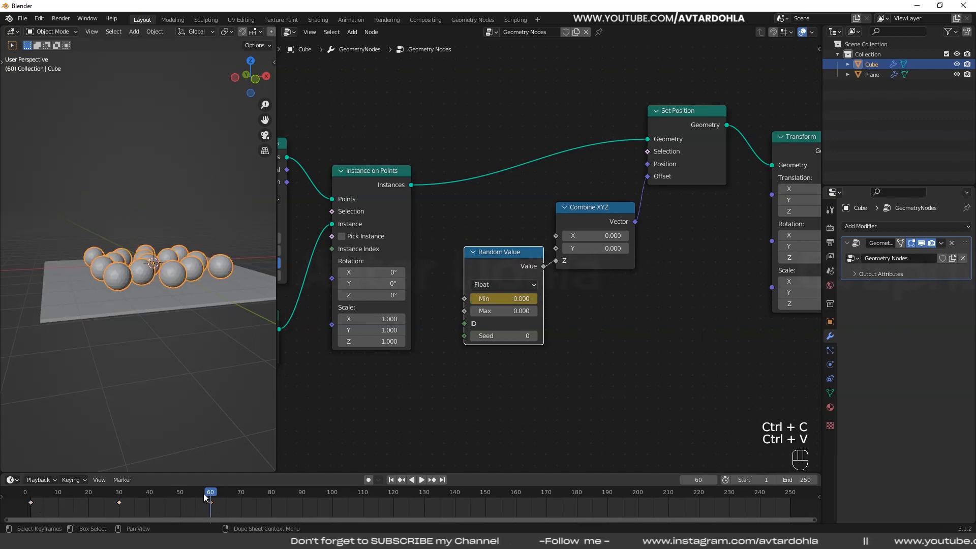
- Return to frame 1, deselect the spheres, and play the animation to review their rise and fall
{"action": "left_click", "coordinate": [32, 498]}
{"action": "left_click", "coordinate": [155, 393]}
{"action": "key", "text": "space"}
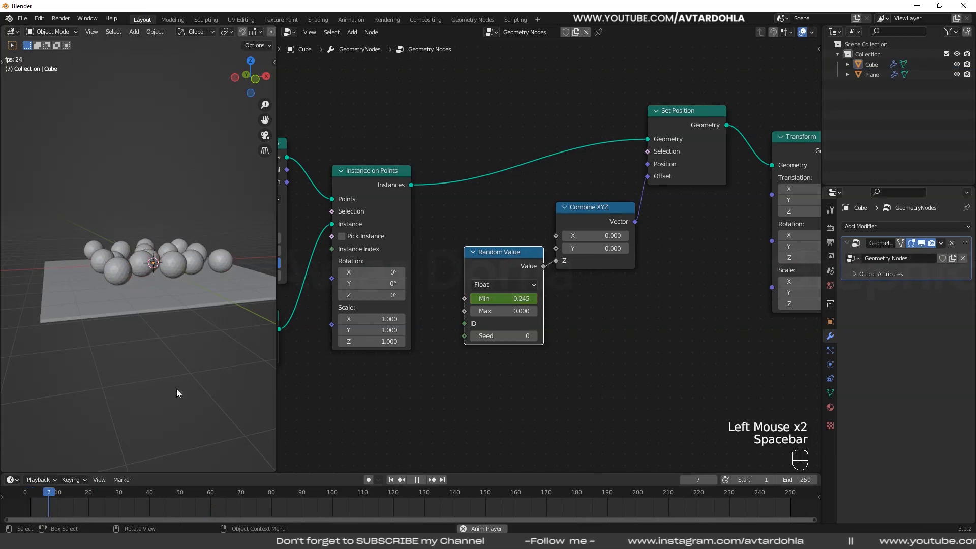
{"action": "key", "text": "space"}
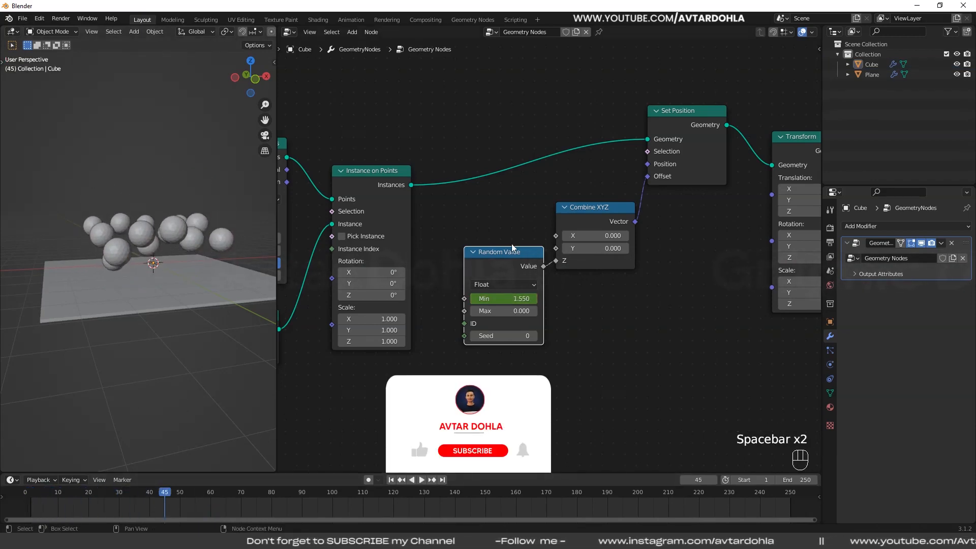
- Reselect the spheres, return to frame 1, set Random Value's Min to 3.8 and replace its keyframe
{"action": "left_click", "coordinate": [442, 277]}
{"action": "left_click", "coordinate": [181, 237]}
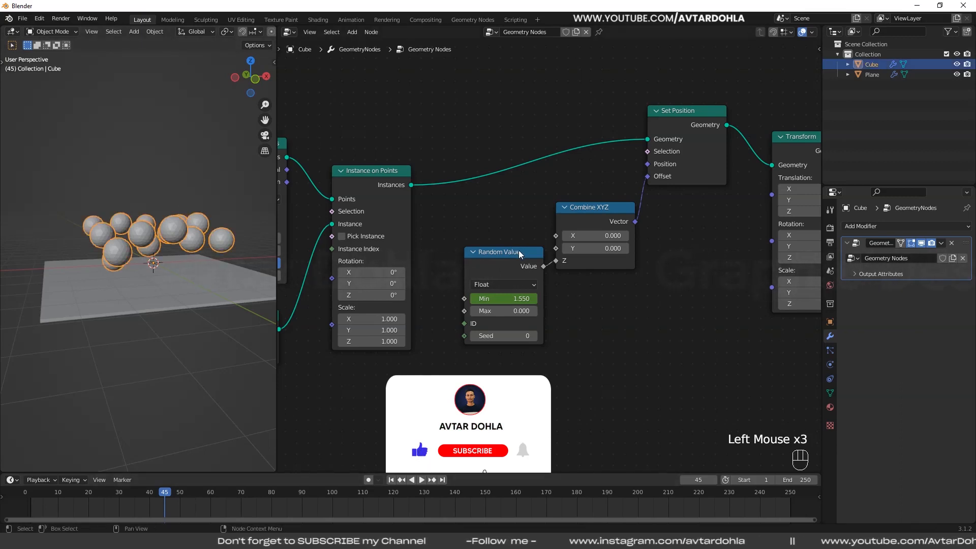
{"action": "left_click", "coordinate": [157, 497]}
{"action": "left_click_drag", "start_coordinate": [155, 497], "coordinate": [32, 500]}
{"action": "left_click_drag", "start_coordinate": [522, 299], "coordinate": [580, 299]}
{"action": "right_click", "coordinate": [521, 298]}
{"action": "left_click", "coordinate": [520, 299]}
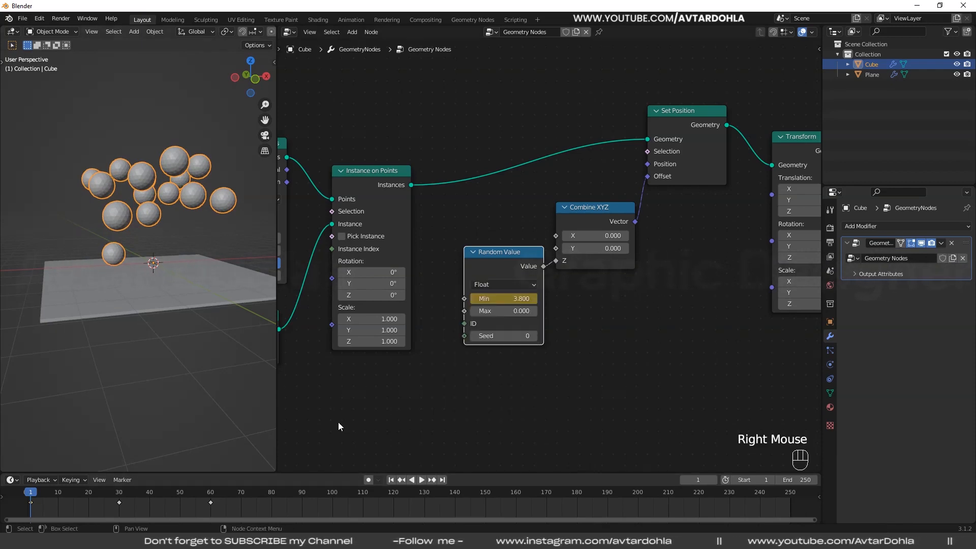
- At frame 30, set Random Value's Min to 0 and replace its keyframe
{"action": "left_click_drag", "start_coordinate": [110, 495], "coordinate": [121, 500]}
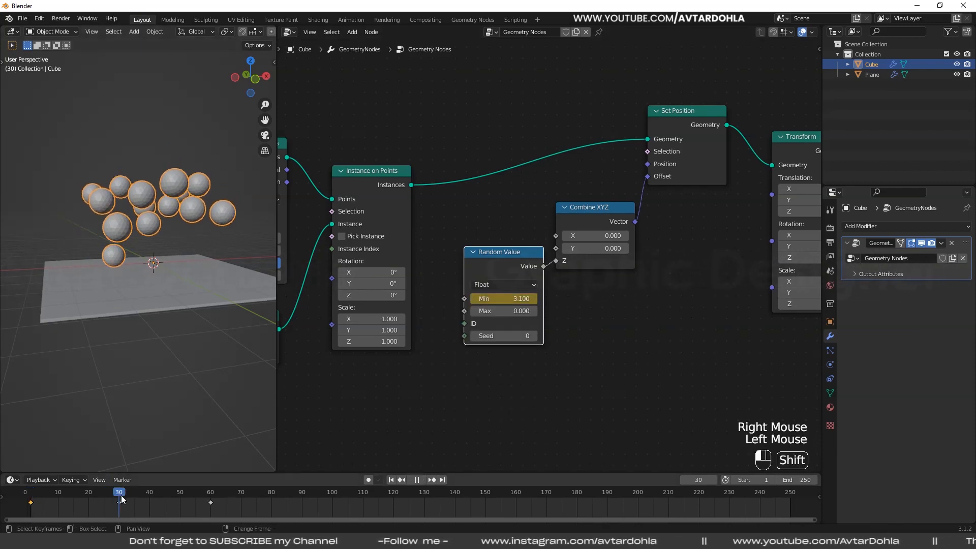
{"action": "double_click", "coordinate": [517, 298]}
{"action": "type", "text": "0"}
{"action": "key", "text": "Return"}
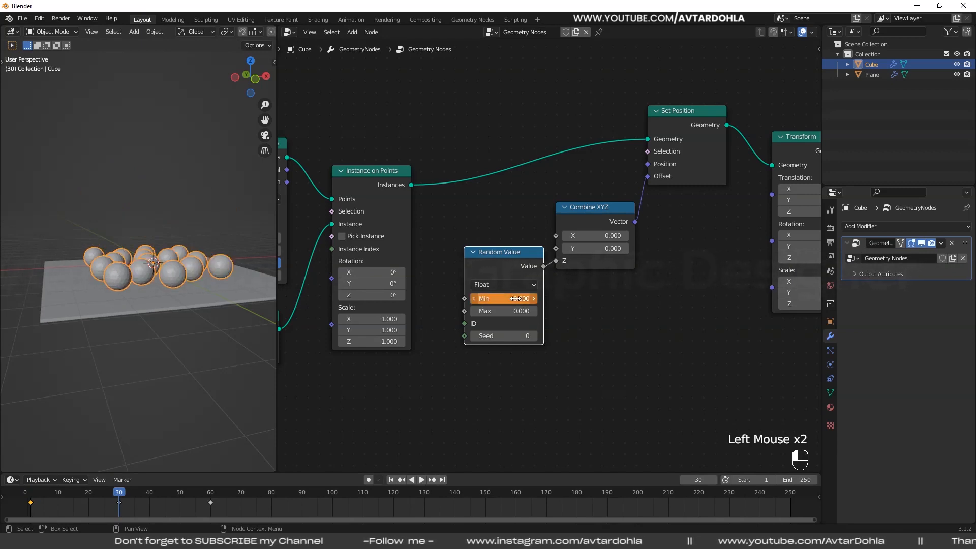
{"action": "right_click", "coordinate": [499, 303]}
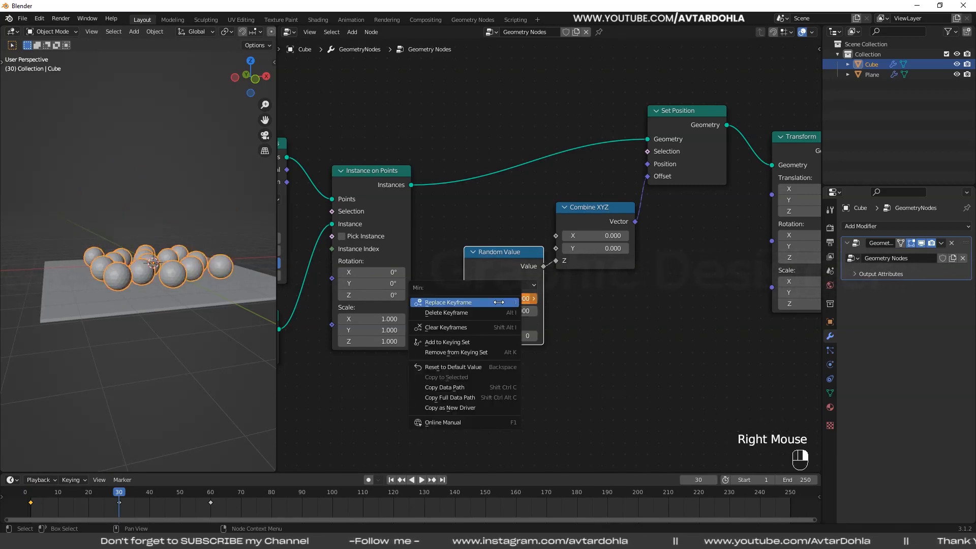
{"action": "left_click", "coordinate": [499, 301]}
- Delete the Min keyframe at frame 60
{"action": "left_click", "coordinate": [208, 502]}
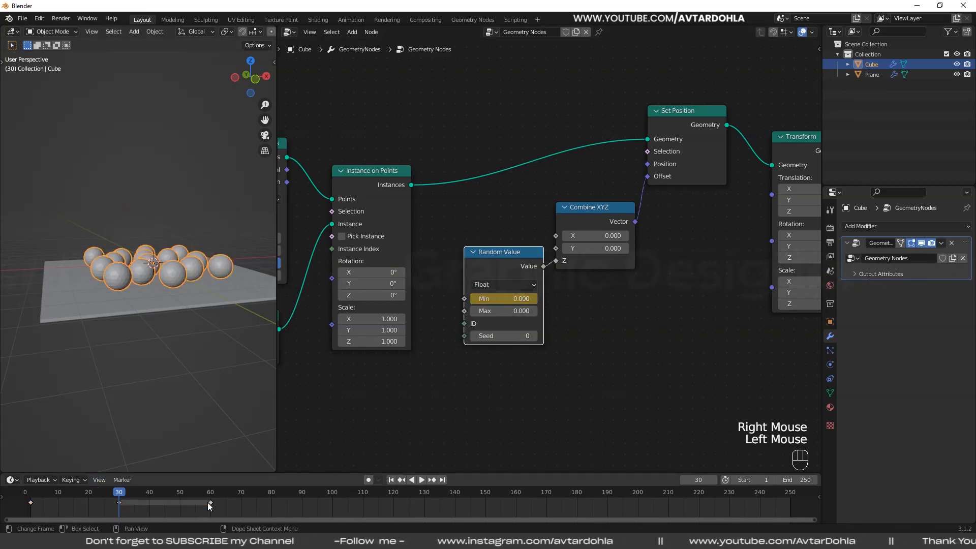
{"action": "left_click", "coordinate": [211, 505]}
{"action": "key", "text": "Delete"}
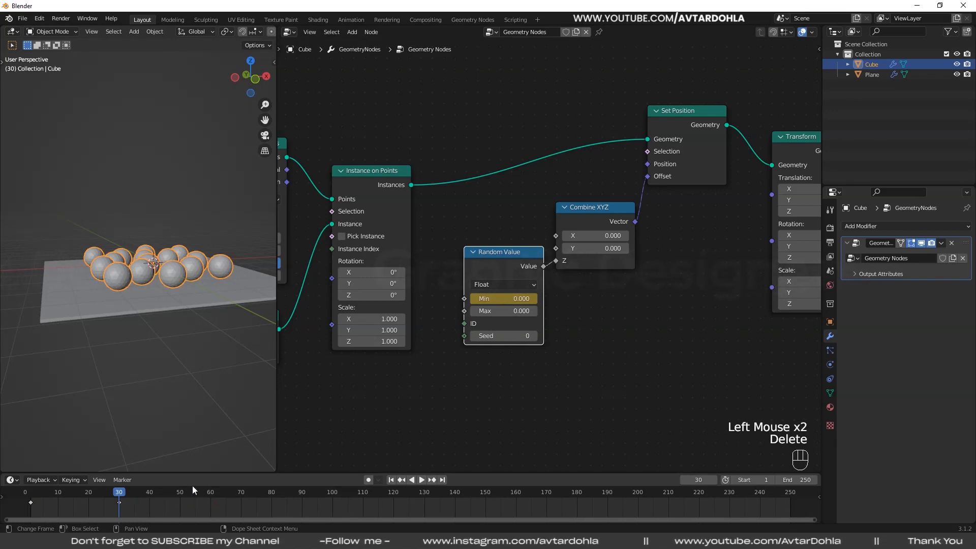
- At frame 60, undo a trial increase of Random Value's Min and insert a keyframe on Max at 0
{"action": "left_click_drag", "start_coordinate": [117, 492], "coordinate": [210, 492]}
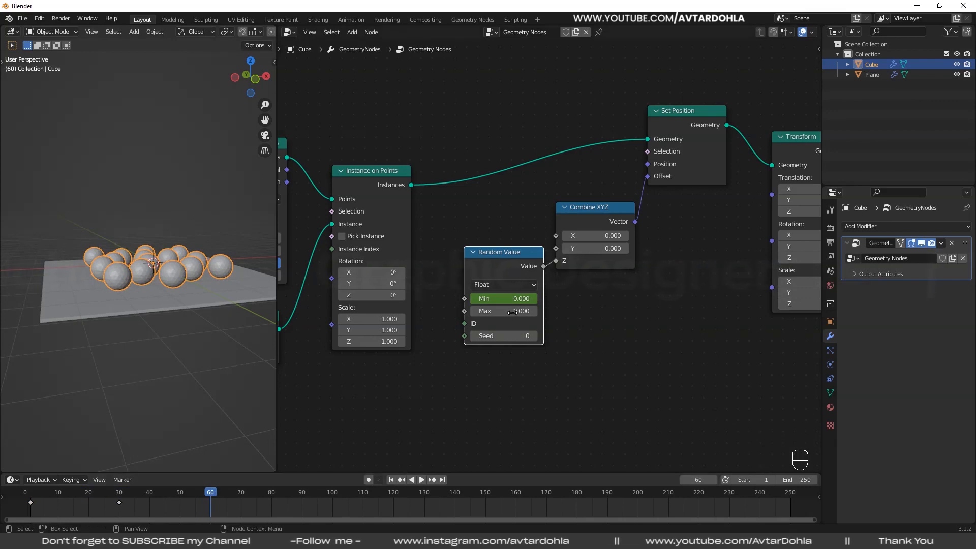
{"action": "left_click_drag", "start_coordinate": [513, 298], "coordinate": [559, 298]}
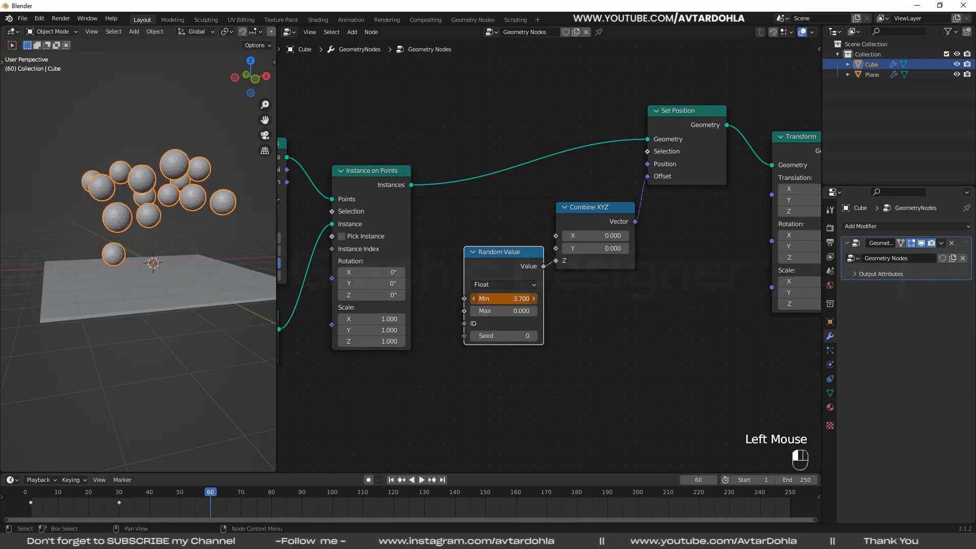
{"action": "key", "text": "ctrl+z"}
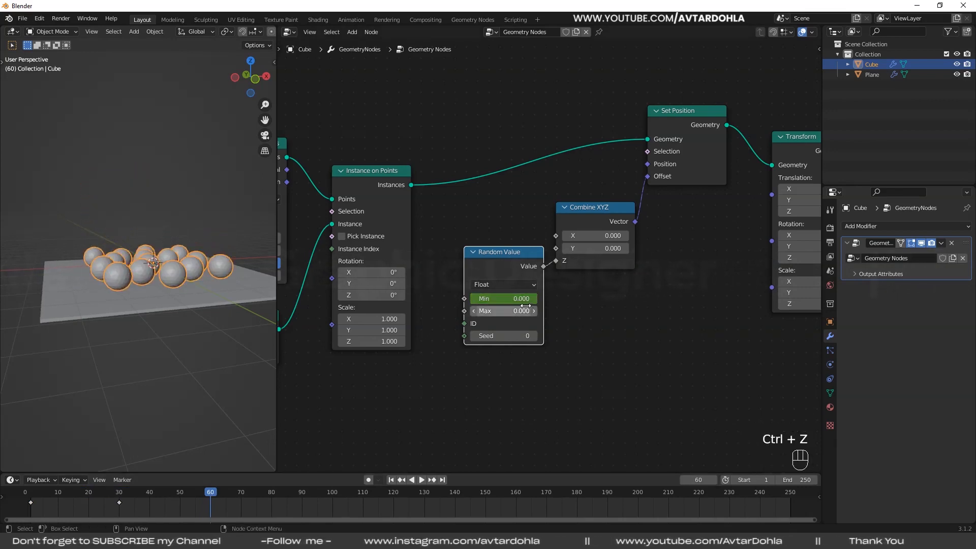
{"action": "right_click", "coordinate": [498, 311]}
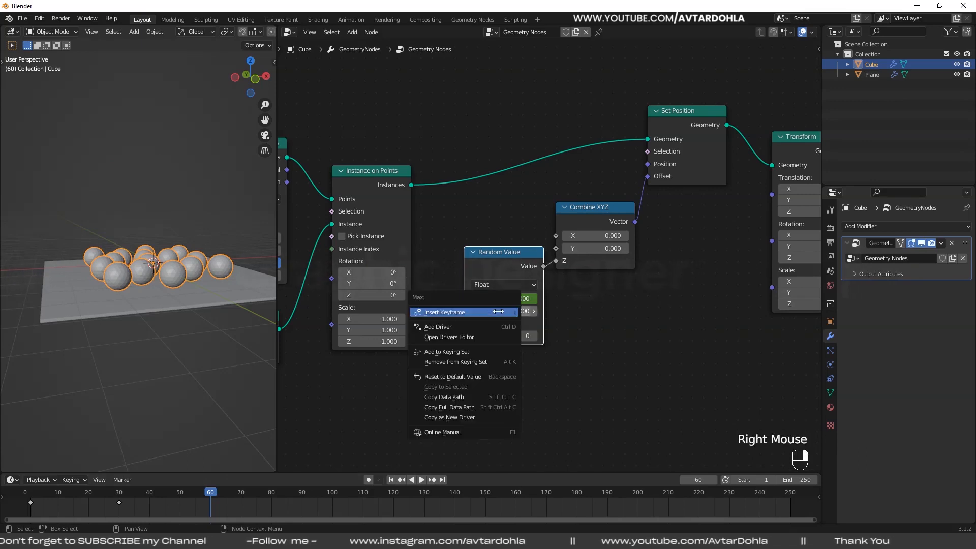
{"action": "left_click", "coordinate": [458, 312]}
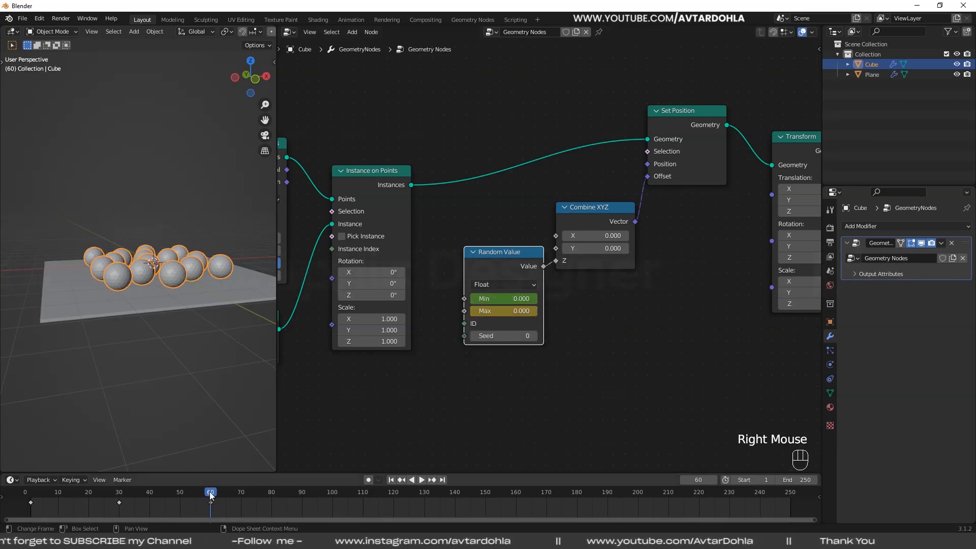
- Go back to frame 30 and insert a keyframe on Random Value's Max at 0
{"action": "left_click_drag", "start_coordinate": [211, 496], "coordinate": [119, 497]}
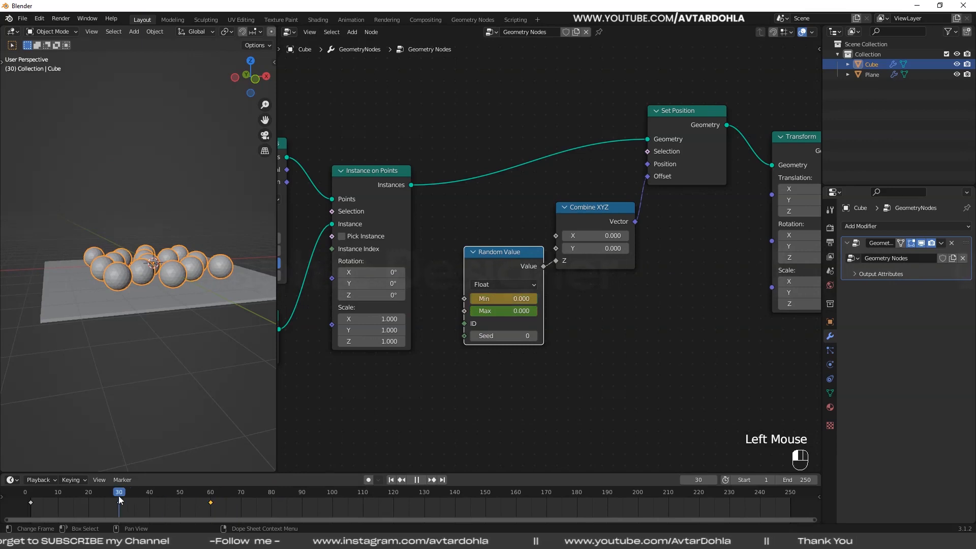
{"action": "right_click", "coordinate": [503, 311]}
{"action": "left_click", "coordinate": [500, 311]}
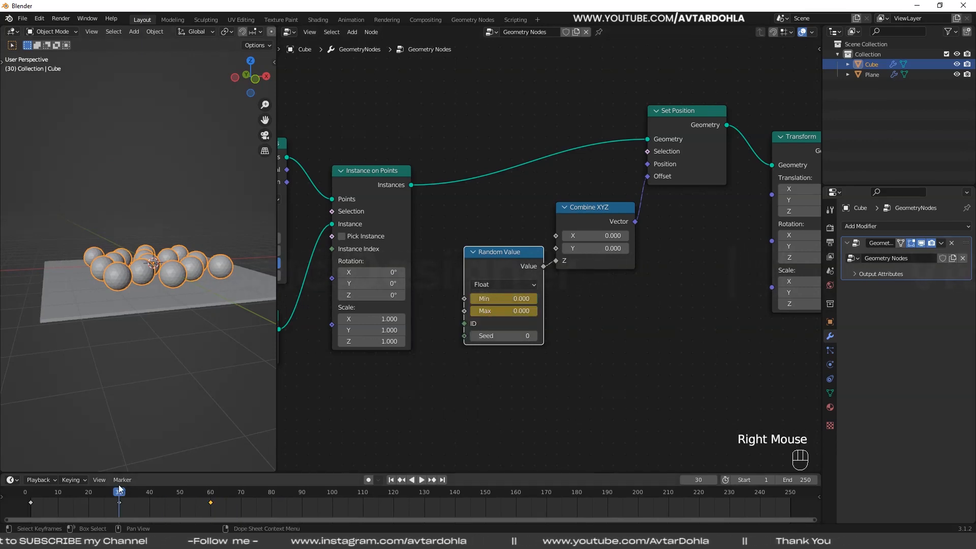
- At frame 60, set Random Value's Max to 4.7 and replace its keyframe
{"action": "left_click_drag", "start_coordinate": [138, 489], "coordinate": [206, 499]}
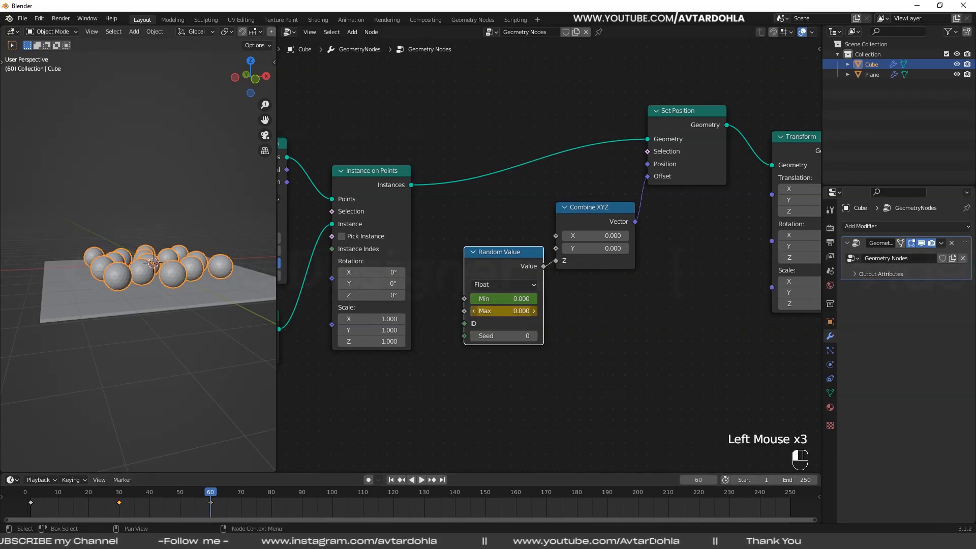
{"action": "mouse_move", "coordinate": [498, 311]}
{"action": "left_mouse_down"}
{"action": "mouse_move", "coordinate": [514, 311]}
{"action": "mouse_move", "coordinate": [498, 312]}
{"action": "left_mouse_up"}
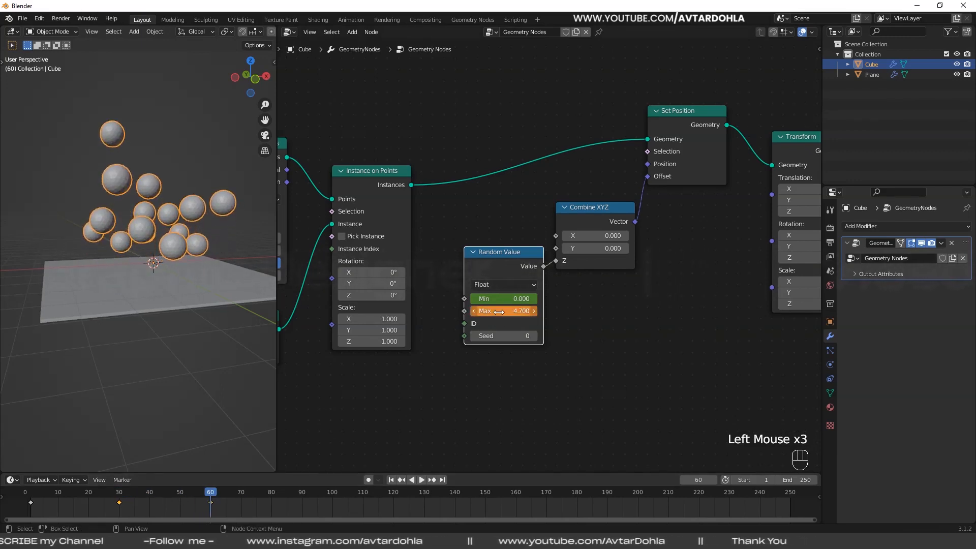
{"action": "right_click", "coordinate": [499, 312]}
{"action": "left_click", "coordinate": [499, 313]}
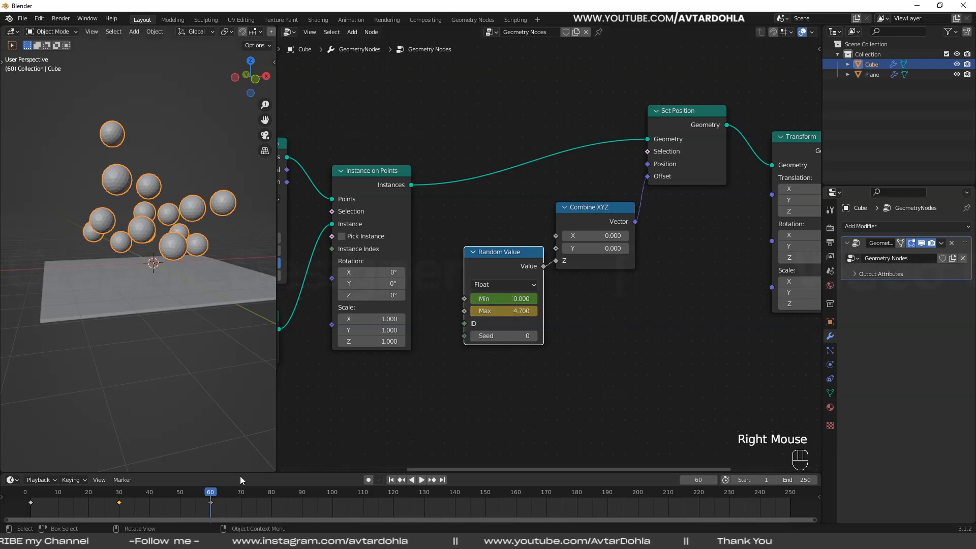
- Rewind to frame 0, deselect the spheres, then play and scrub the animation to check their fall and rise
{"action": "left_click_drag", "start_coordinate": [206, 493], "coordinate": [16, 504]}
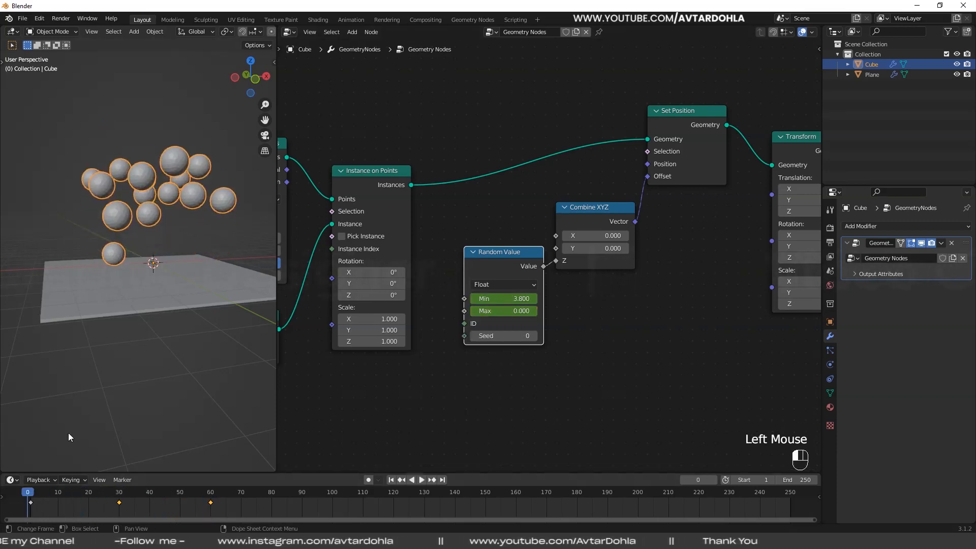
{"action": "left_click", "coordinate": [172, 331]}
{"action": "mouse_move", "coordinate": [172, 331]}
{"action": "middle_mouse_down"}
{"action": "mouse_move", "coordinate": [204, 346]}
{"action": "mouse_move", "coordinate": [185, 373]}
{"action": "mouse_move", "coordinate": [164, 355]}
{"action": "mouse_move", "coordinate": [169, 334]}
{"action": "middle_mouse_up"}
{"action": "scroll", "coordinate": [204, 346], "scroll_direction": "down", "scroll_amount": 2}
{"action": "key", "text": "space"}
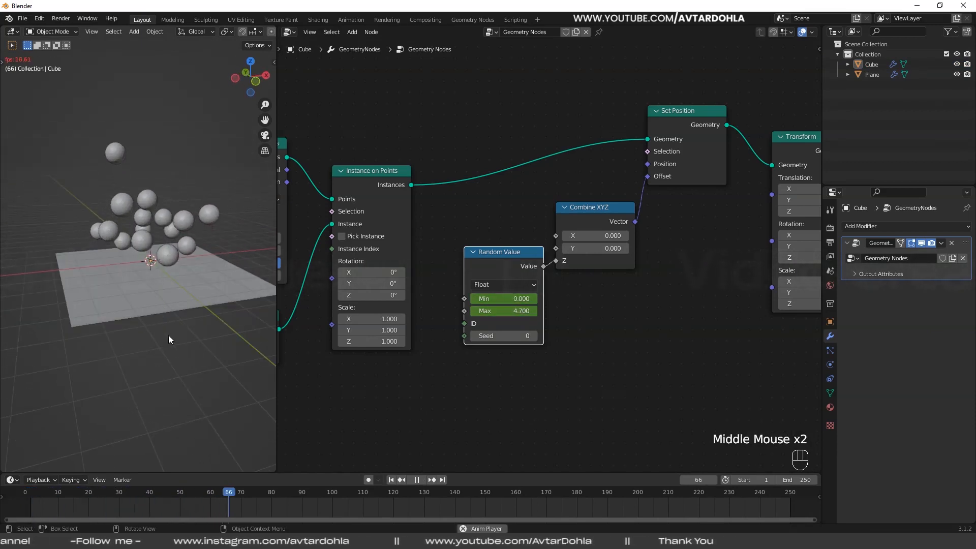
{"action": "key", "text": "space"}
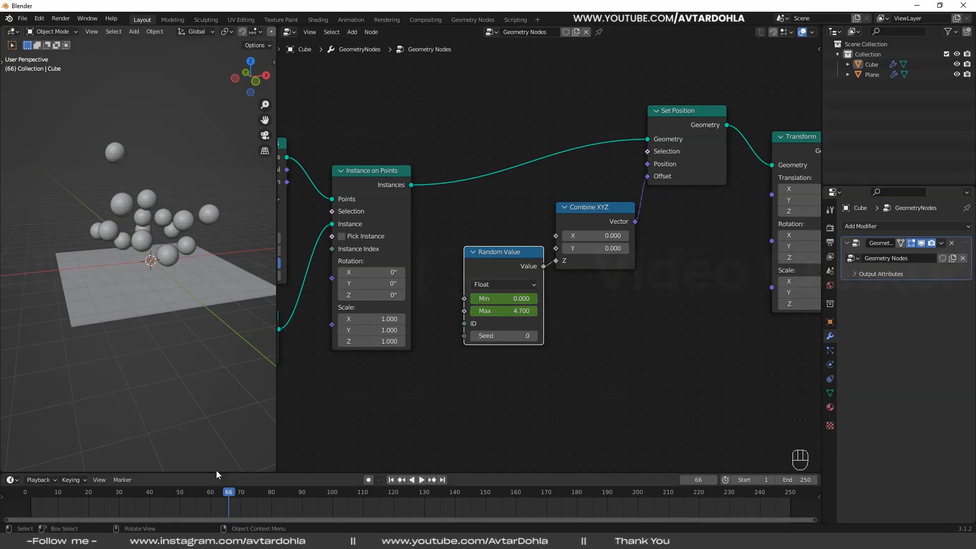
{"action": "left_click_drag", "start_coordinate": [71, 494], "coordinate": [171, 493]}
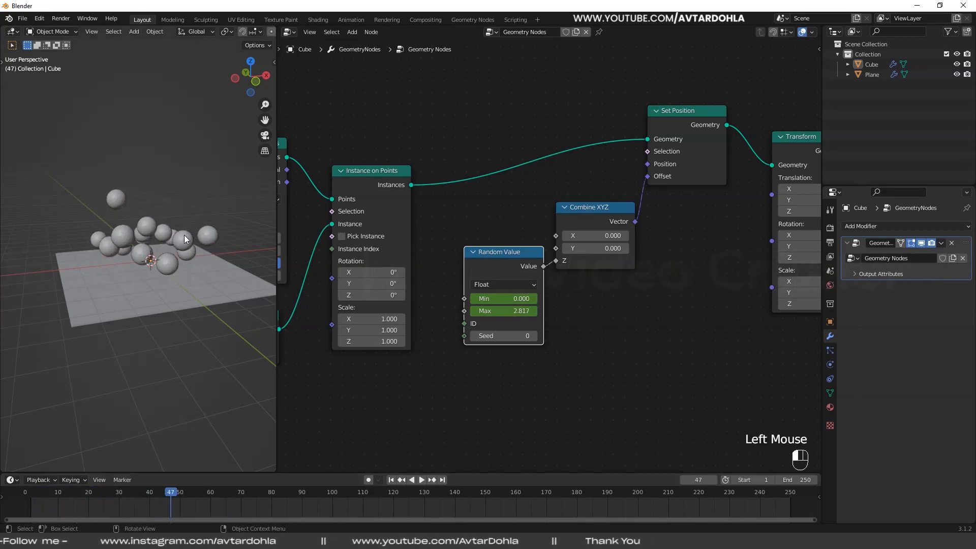
- Reselect the spheres, copy the frame 30 keyframes and paste them at frame 90
{"action": "left_click", "coordinate": [184, 235]}
{"action": "left_click", "coordinate": [135, 502]}
{"action": "left_click", "coordinate": [120, 503]}
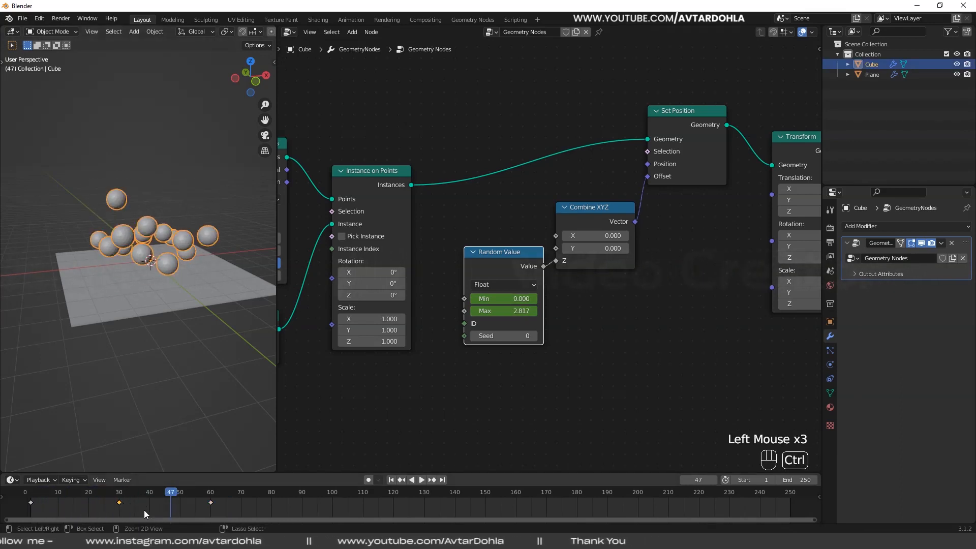
{"action": "key", "text": "ctrl+c"}
{"action": "left_click", "coordinate": [284, 494]}
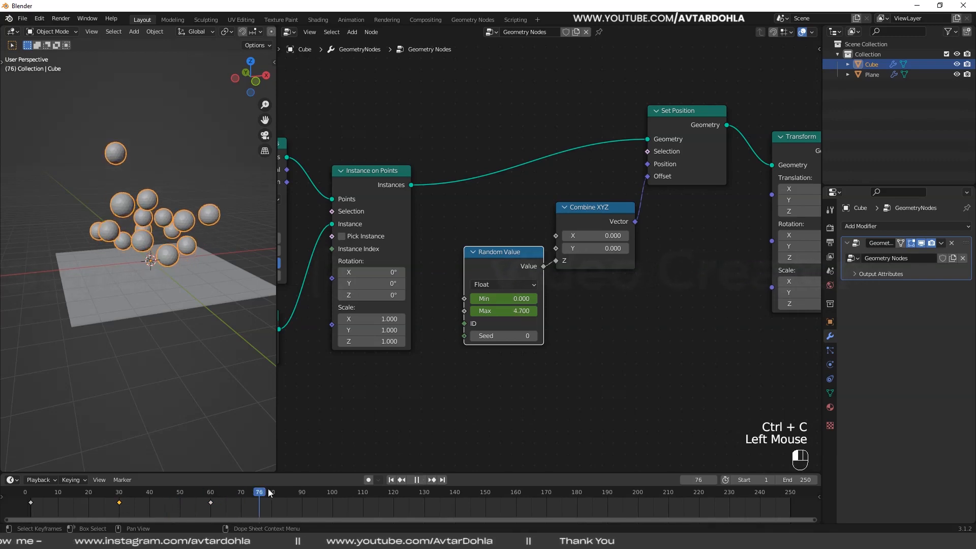
{"action": "left_click", "coordinate": [302, 493]}
{"action": "key", "text": "ctrl+v"}
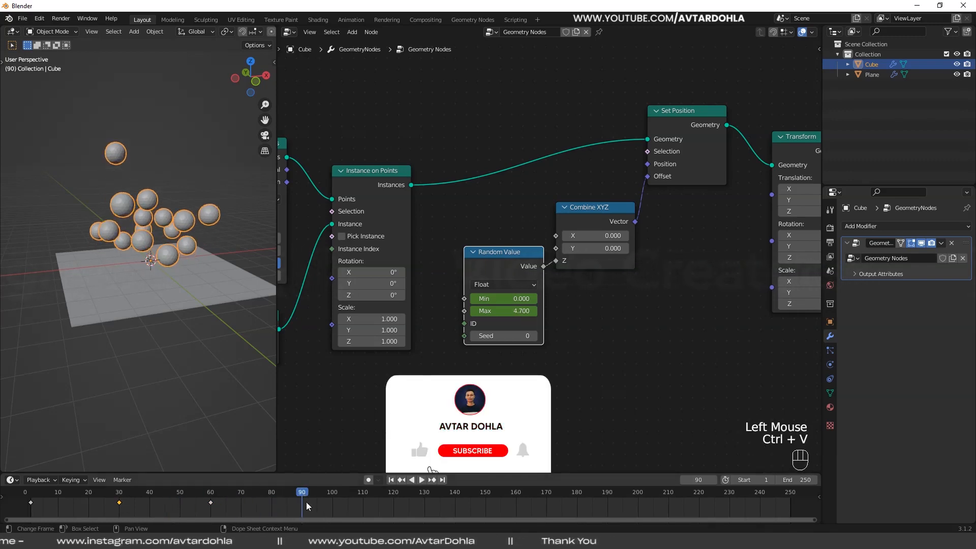
{"action": "key", "text": "ctrl+v"}
- Rewind to the start of the timeline, deselect the spheres and play the extended animation
{"action": "left_click", "coordinate": [34, 496]}
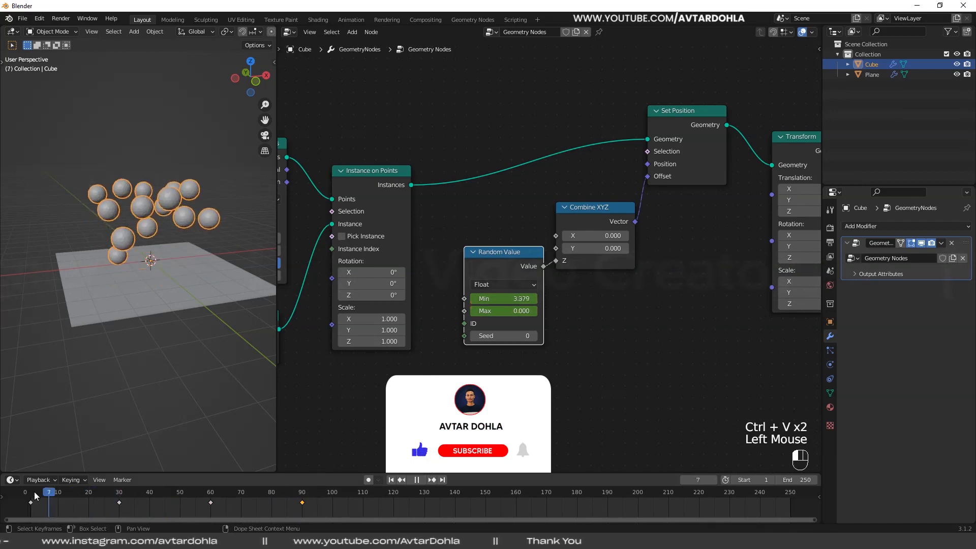
{"action": "left_click", "coordinate": [144, 387]}
{"action": "key", "text": "space"}
{"action": "middle_click_drag", "start_coordinate": [140, 364], "coordinate": [142, 337]}
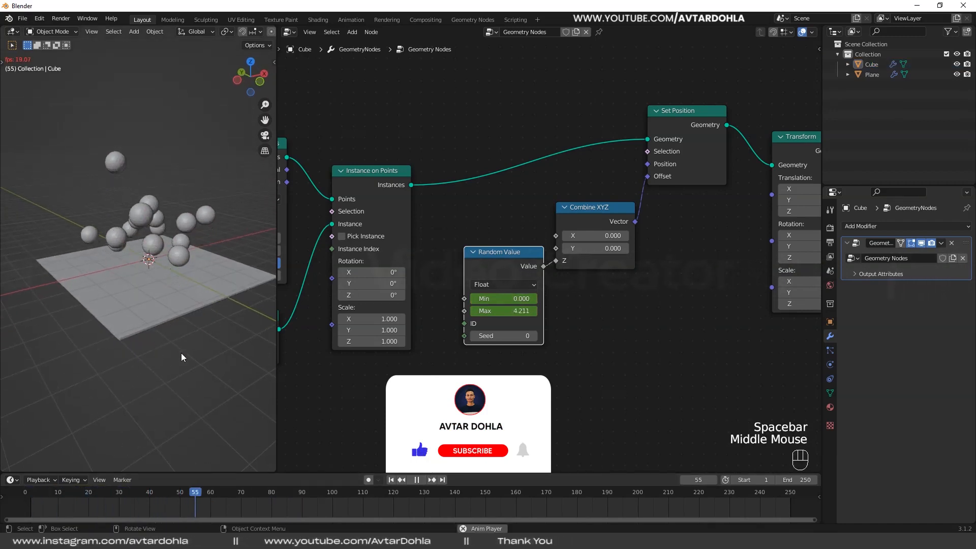
{"action": "key", "text": "space"}
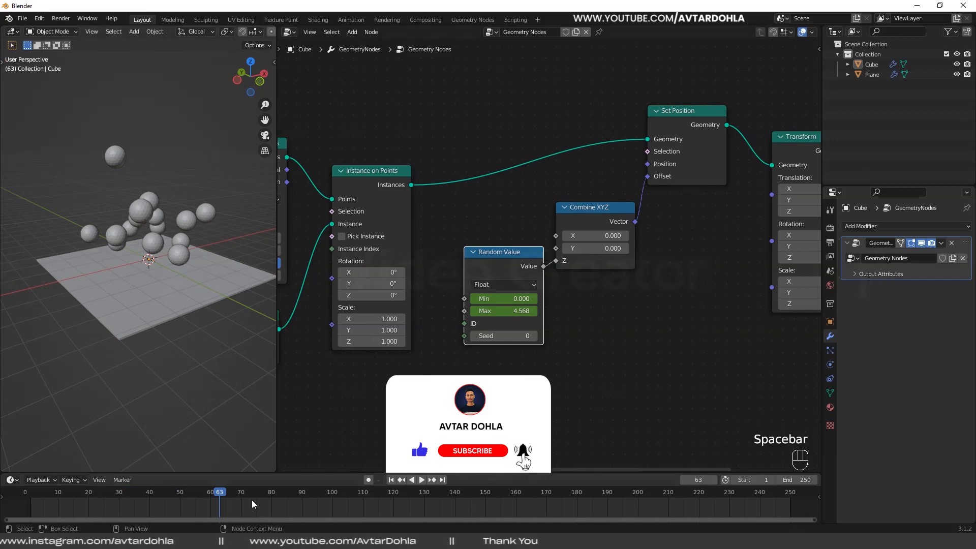
- Scrub the timeline between frames 12 and 55 to inspect the spheres' heights, and view the whole node tree
{"action": "left_click", "coordinate": [170, 242]}
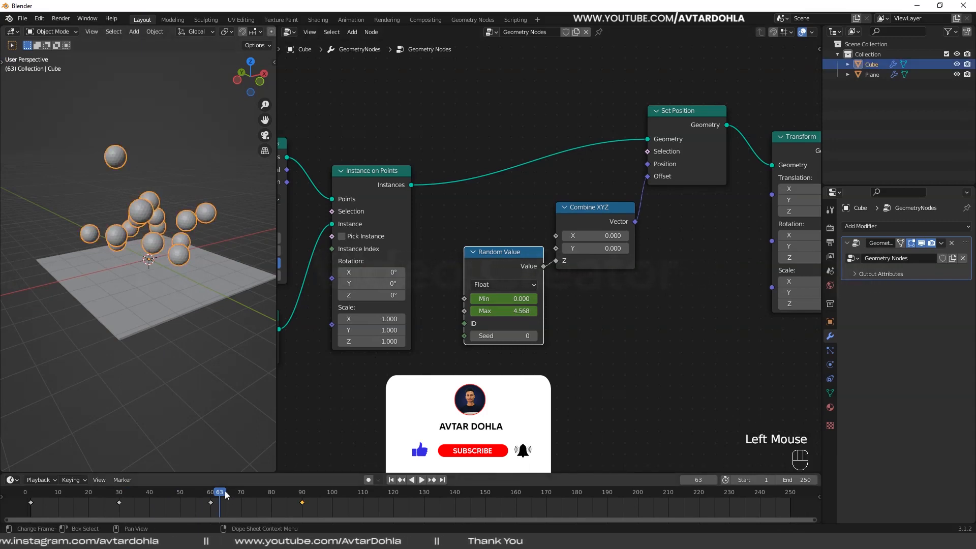
{"action": "left_click_drag", "start_coordinate": [225, 491], "coordinate": [58, 496]}
{"action": "left_click", "coordinate": [191, 376]}
{"action": "mouse_move", "coordinate": [191, 376]}
{"action": "middle_mouse_down"}
{"action": "mouse_move", "coordinate": [140, 352]}
{"action": "mouse_move", "coordinate": [181, 374]}
{"action": "middle_mouse_up"}
{"action": "left_click", "coordinate": [170, 218]}
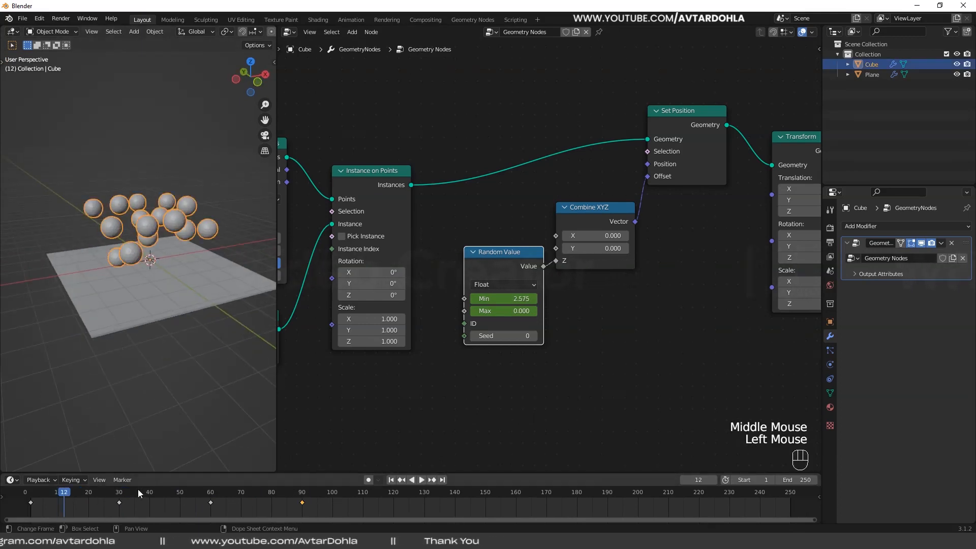
{"action": "left_click_drag", "start_coordinate": [138, 489], "coordinate": [194, 493]}
{"action": "left_click", "coordinate": [180, 377]}
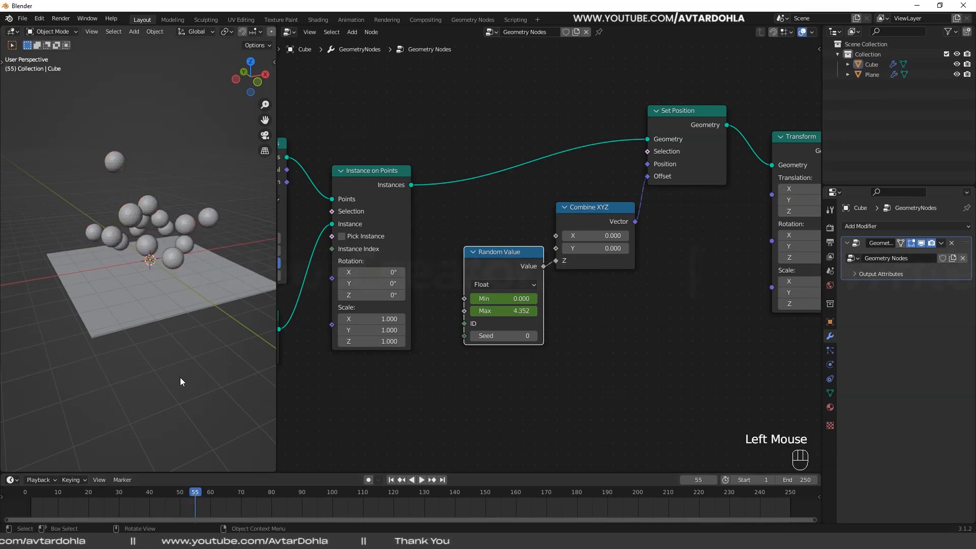
{"action": "middle_click_drag", "start_coordinate": [184, 376], "coordinate": [207, 376]}
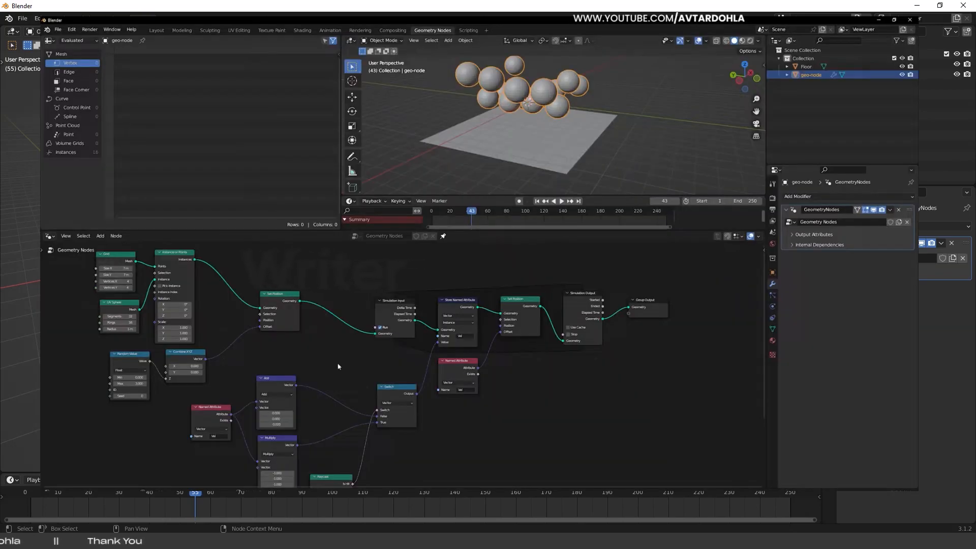
{"action": "middle_click_drag", "start_coordinate": [583, 372], "coordinate": [599, 370]}
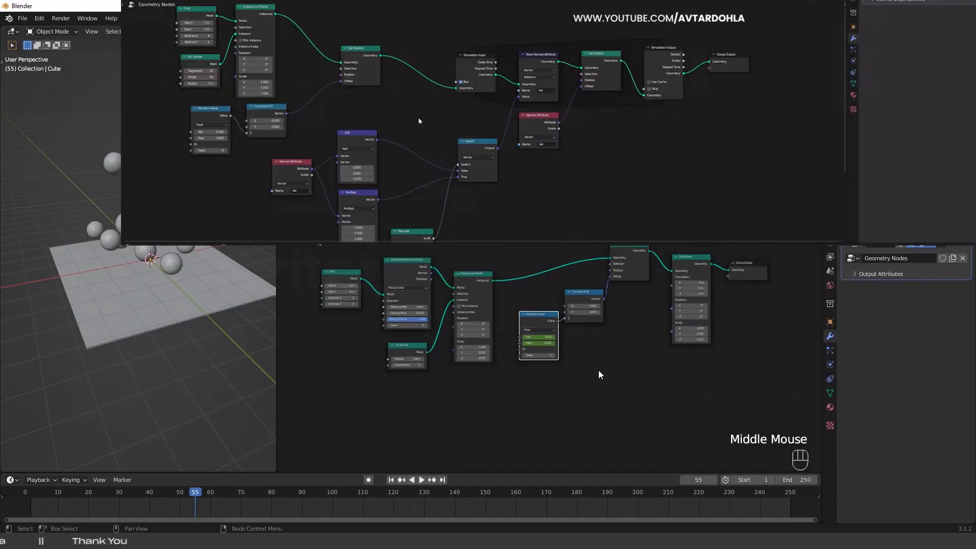